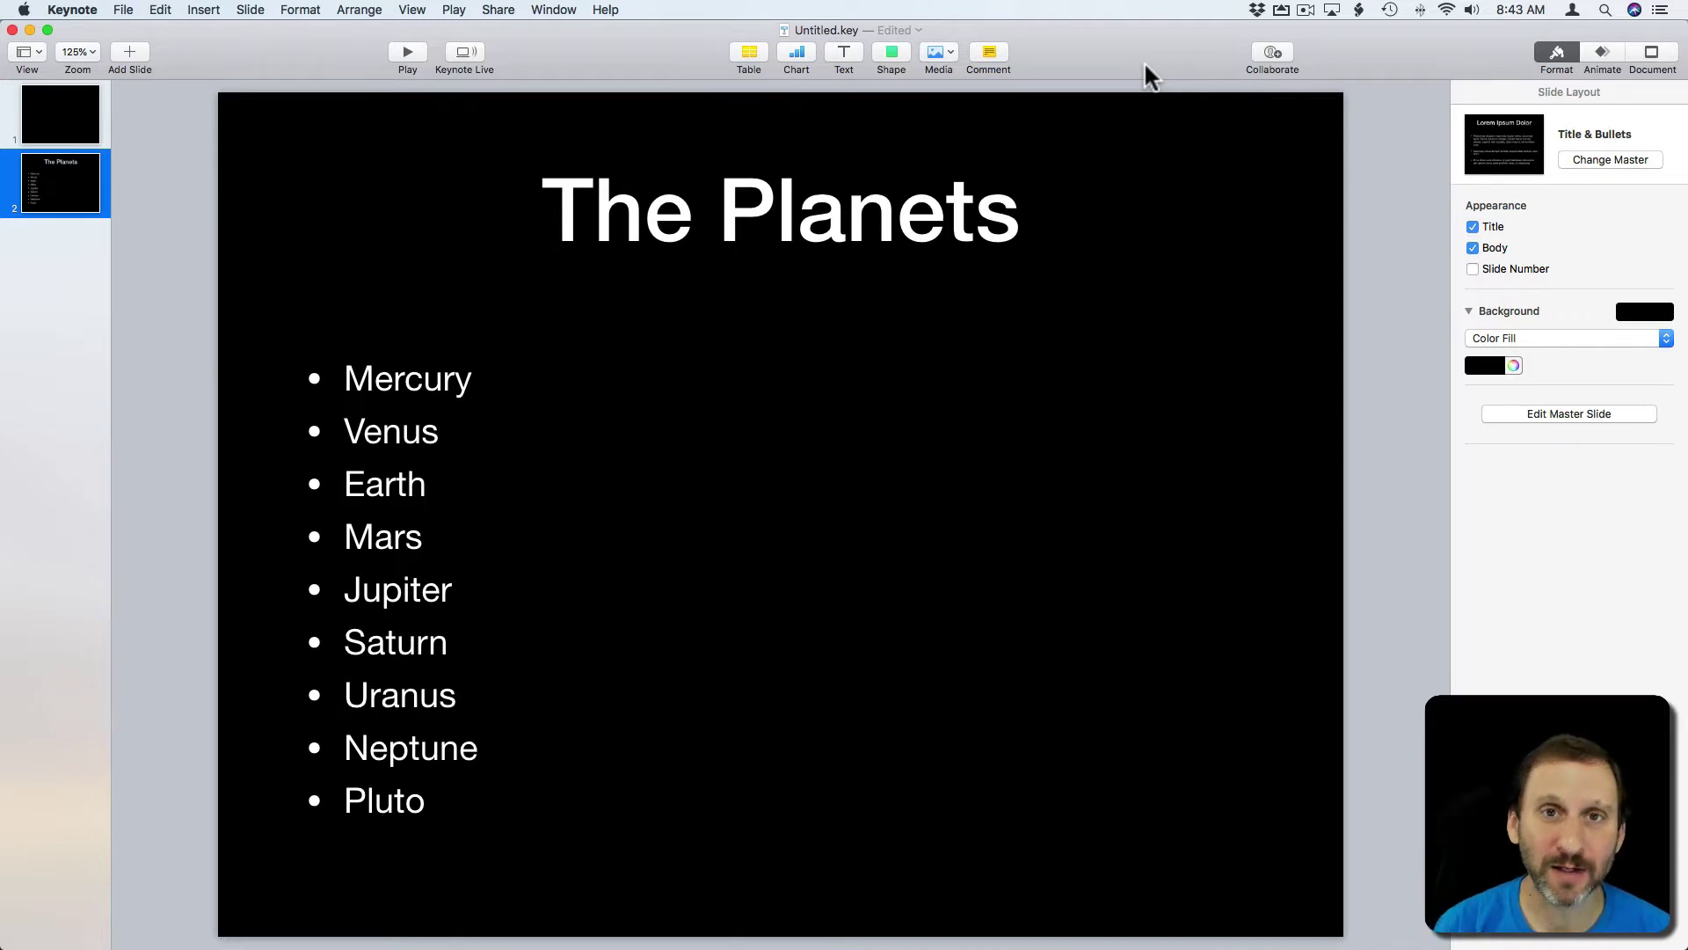
Select the text box holding the nine planet bullets on 'The Planets' slide
click(129, 51)
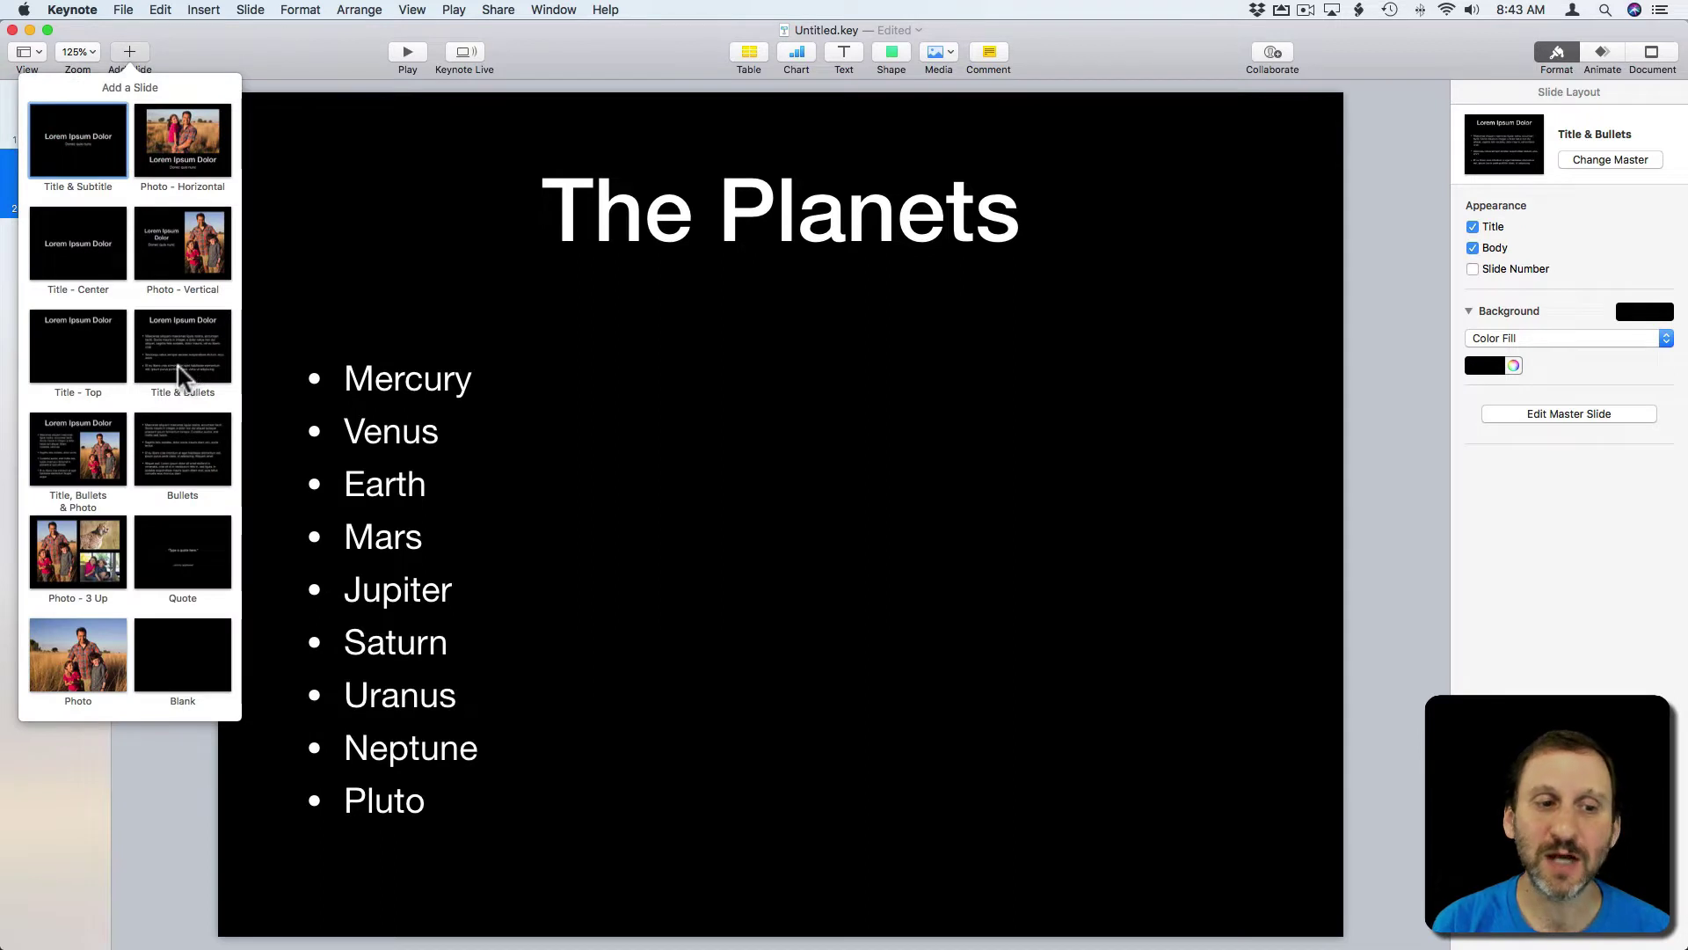
click(409, 291)
click(387, 391)
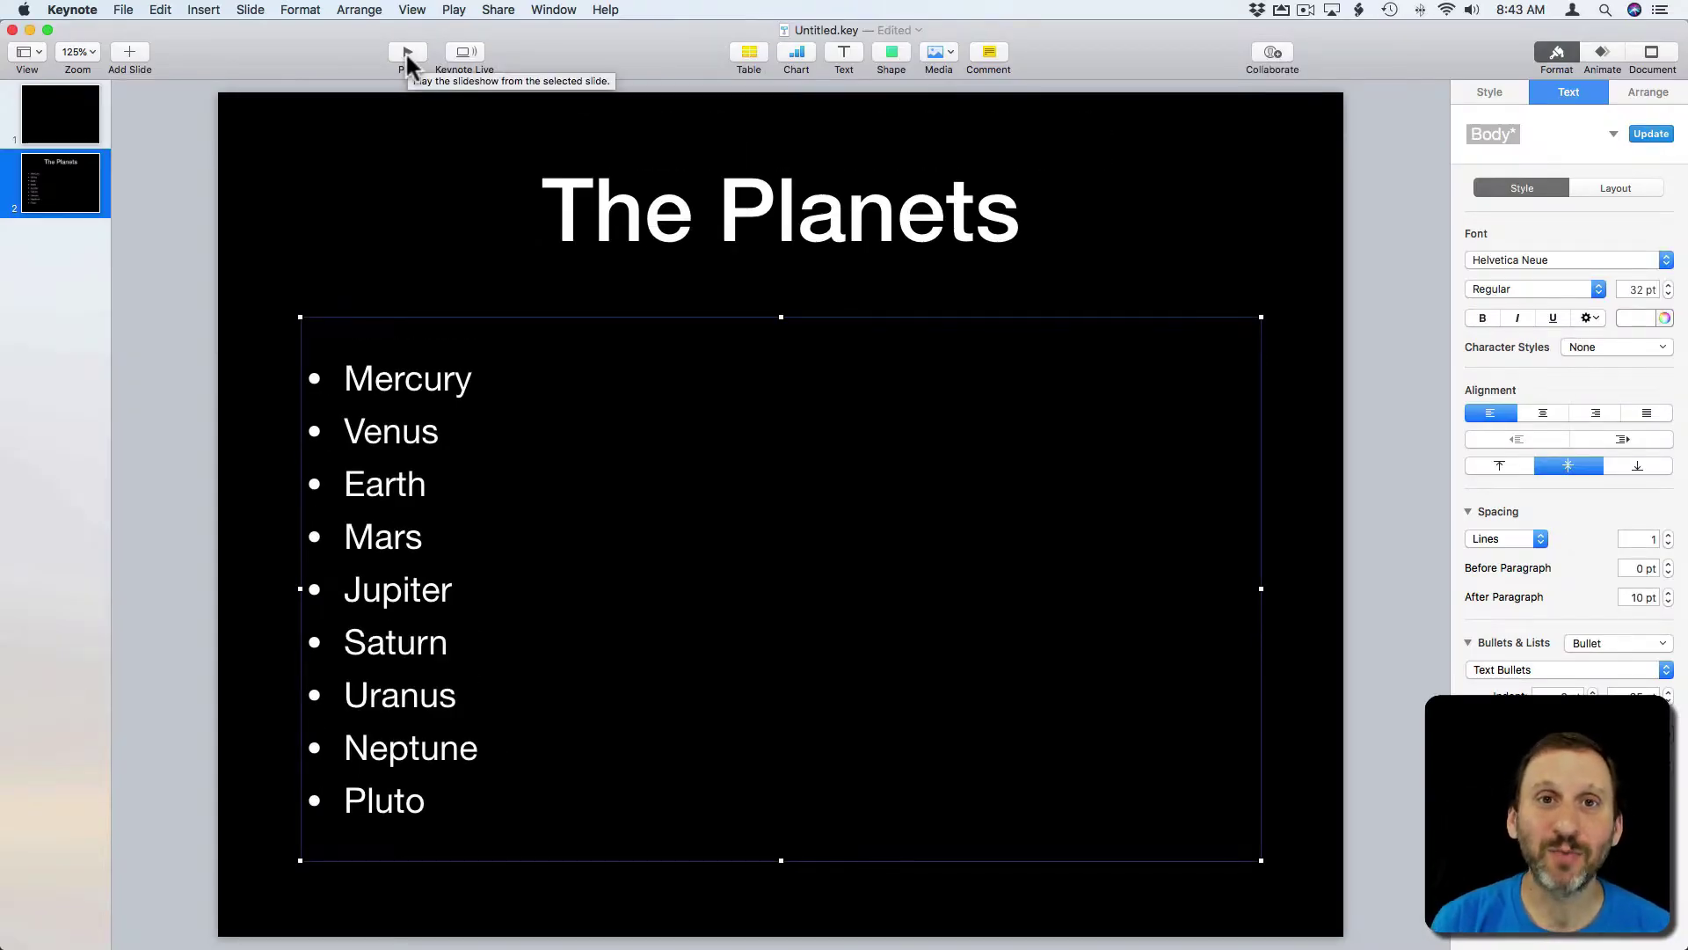
Add a Move In build-in (Left to Right, 1.00 s, Bounce) to the bullet box and preview it
click(1601, 51)
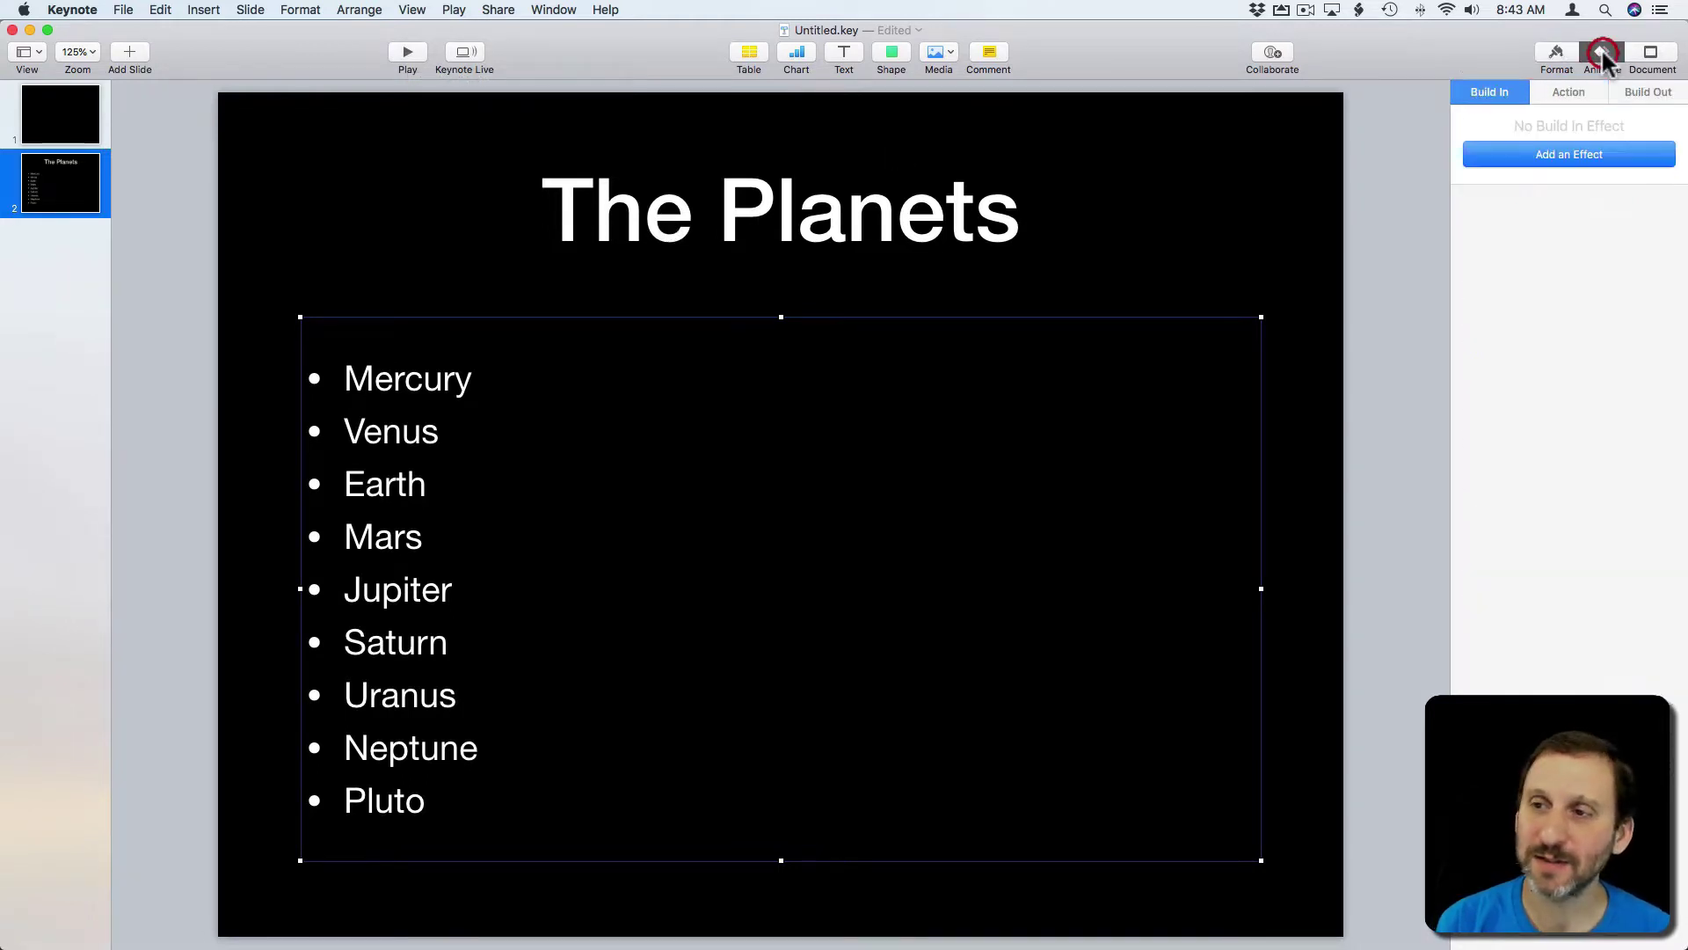
click(1495, 92)
click(1570, 155)
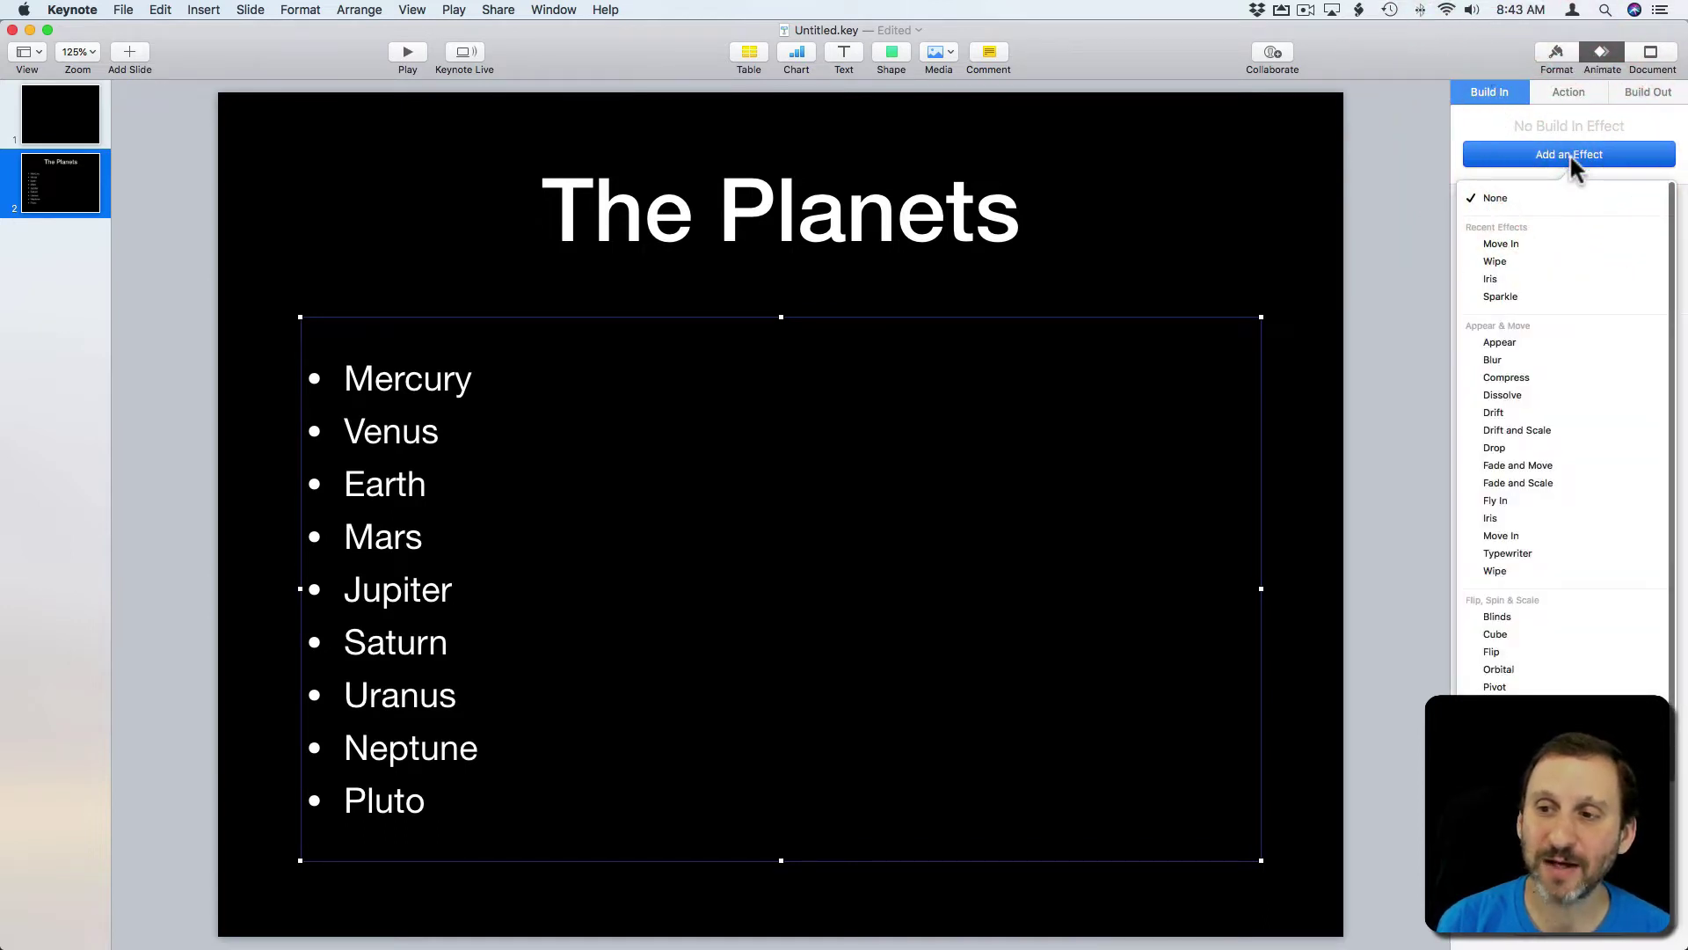
click(1507, 243)
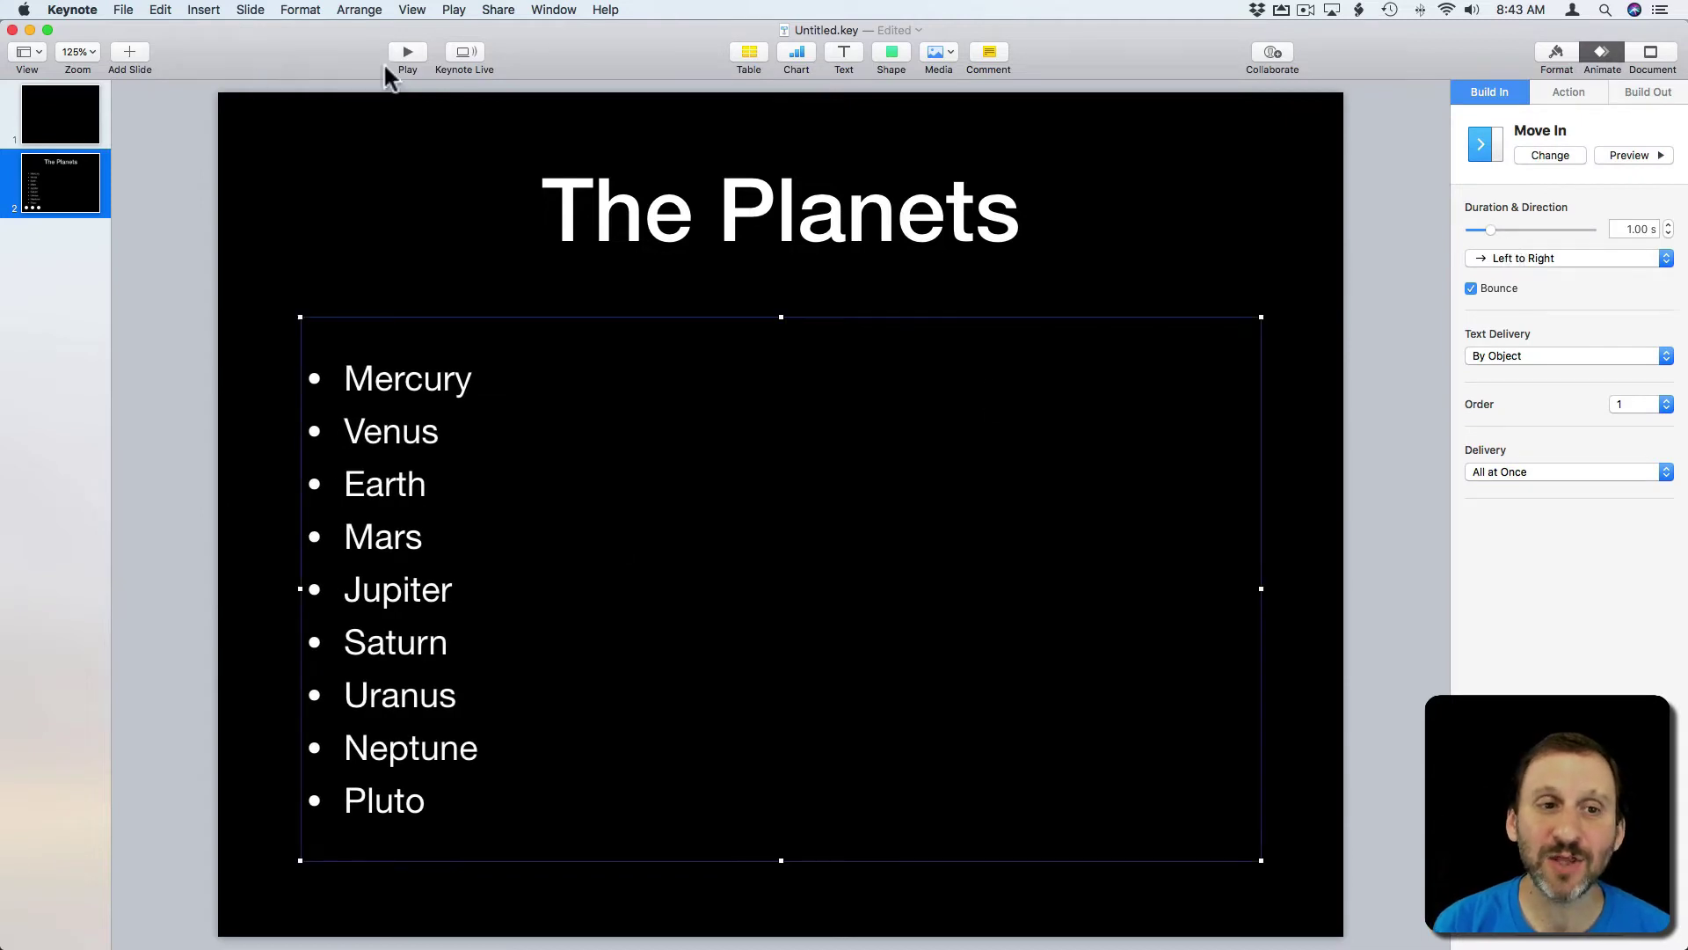
click(407, 53)
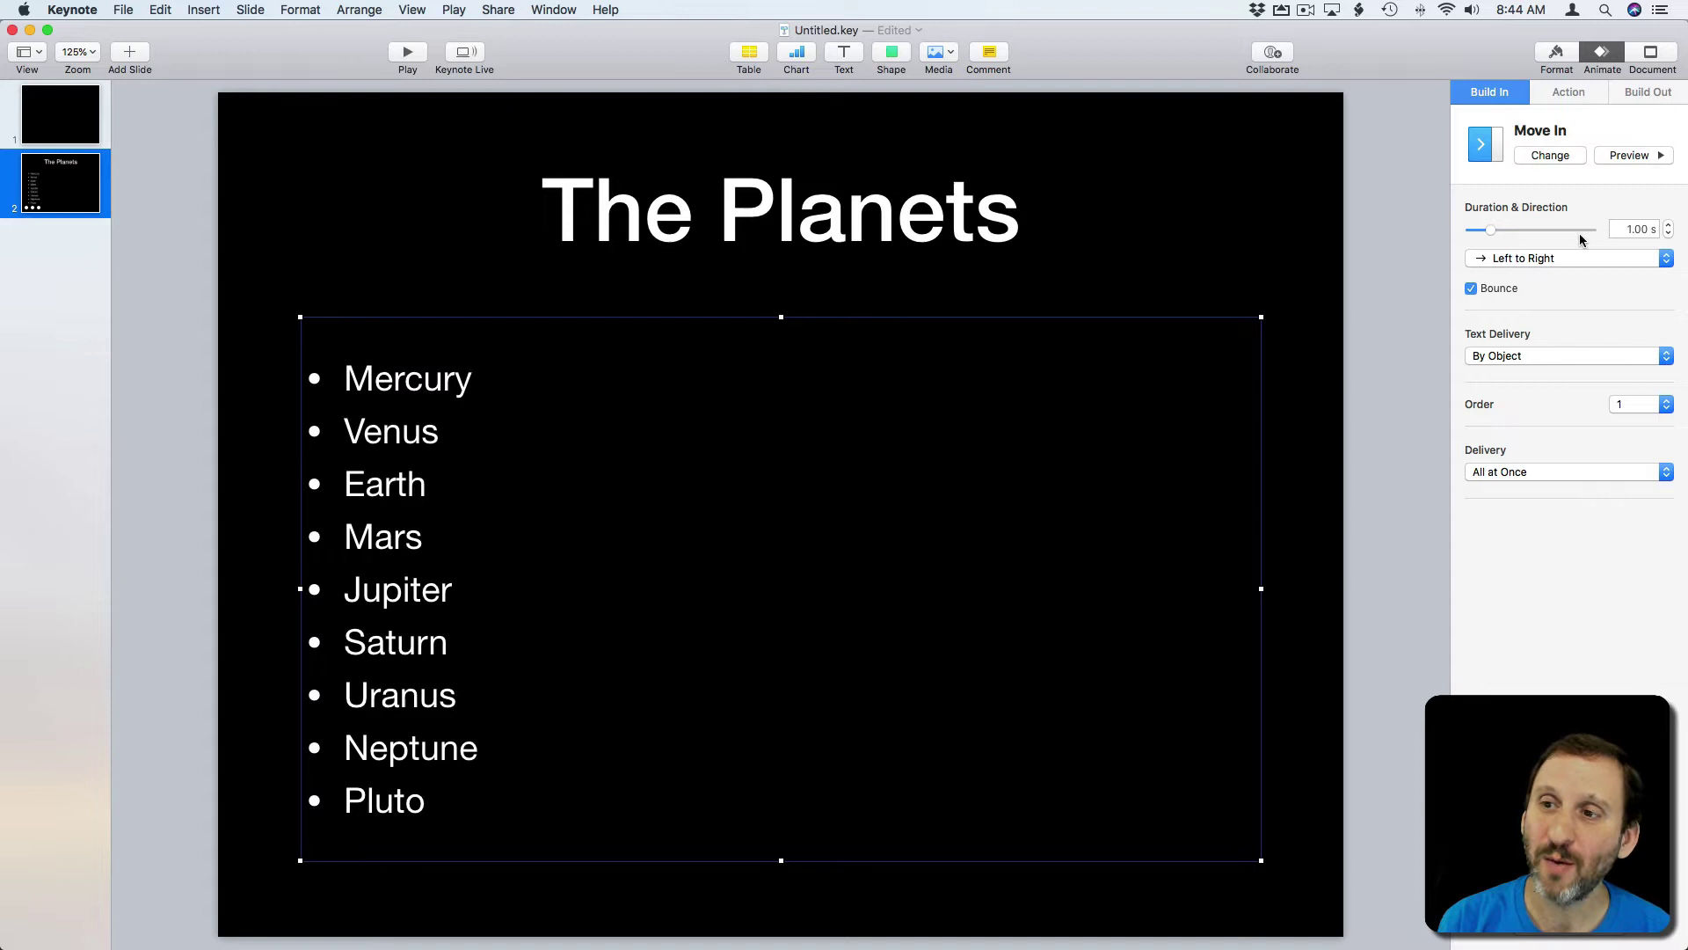
Set the build's delivery to By Bullet from First to Last, then preview Mercury entering
click(1514, 475)
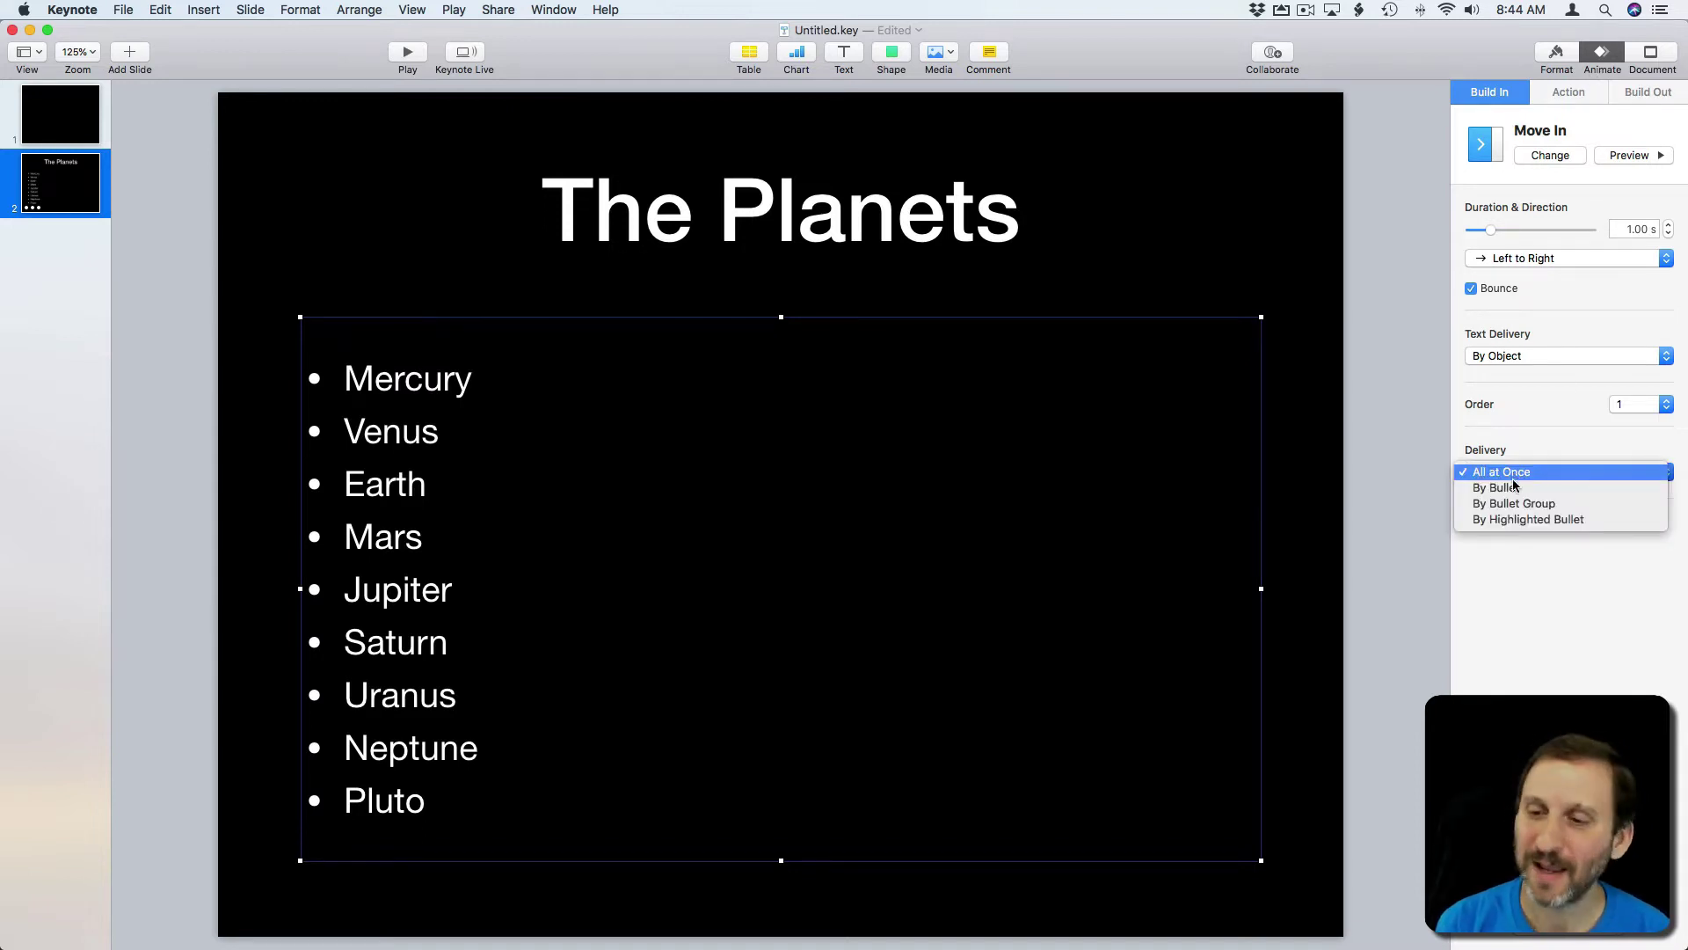
click(1512, 489)
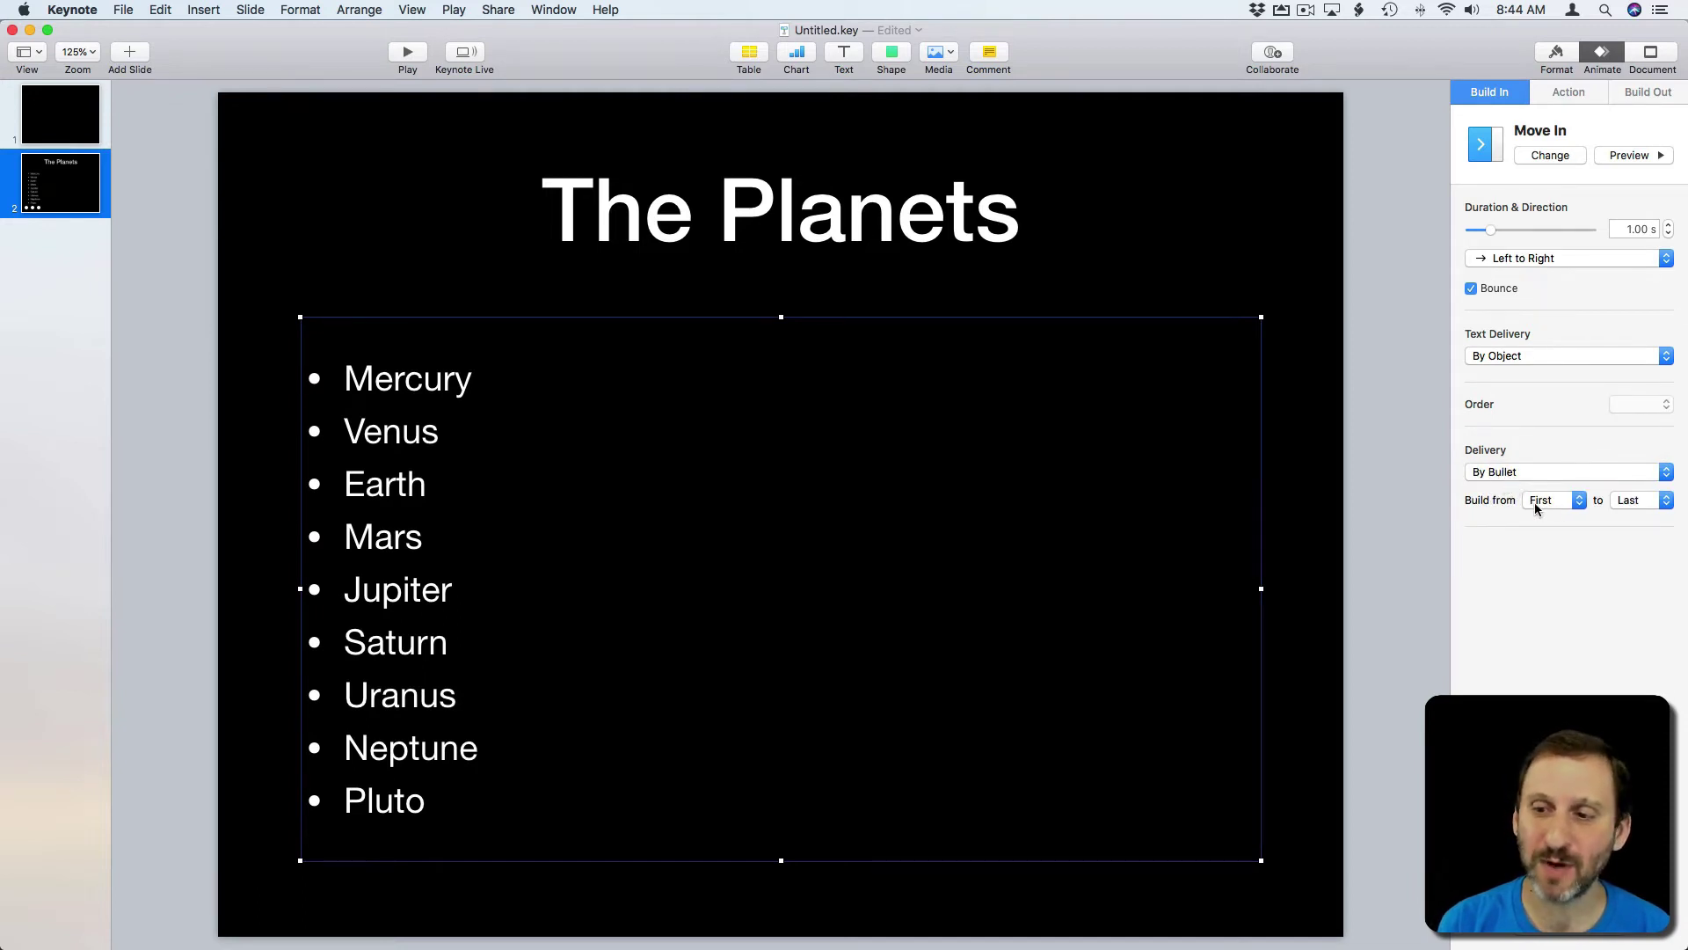
click(1564, 504)
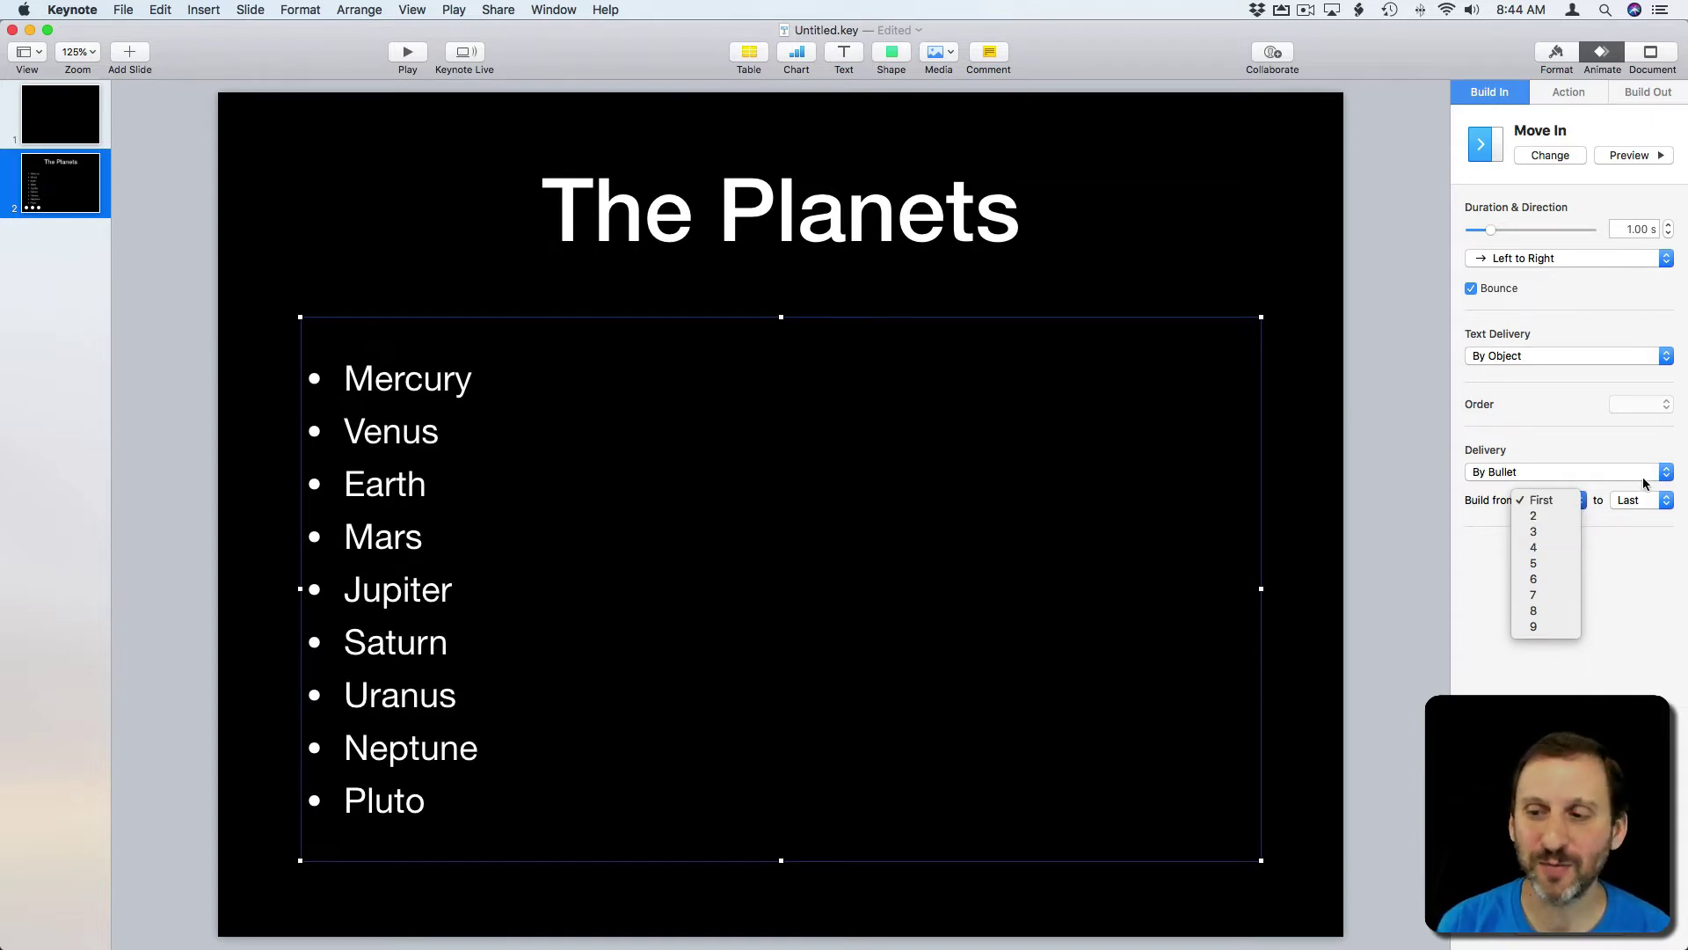
click(1642, 499)
click(1627, 501)
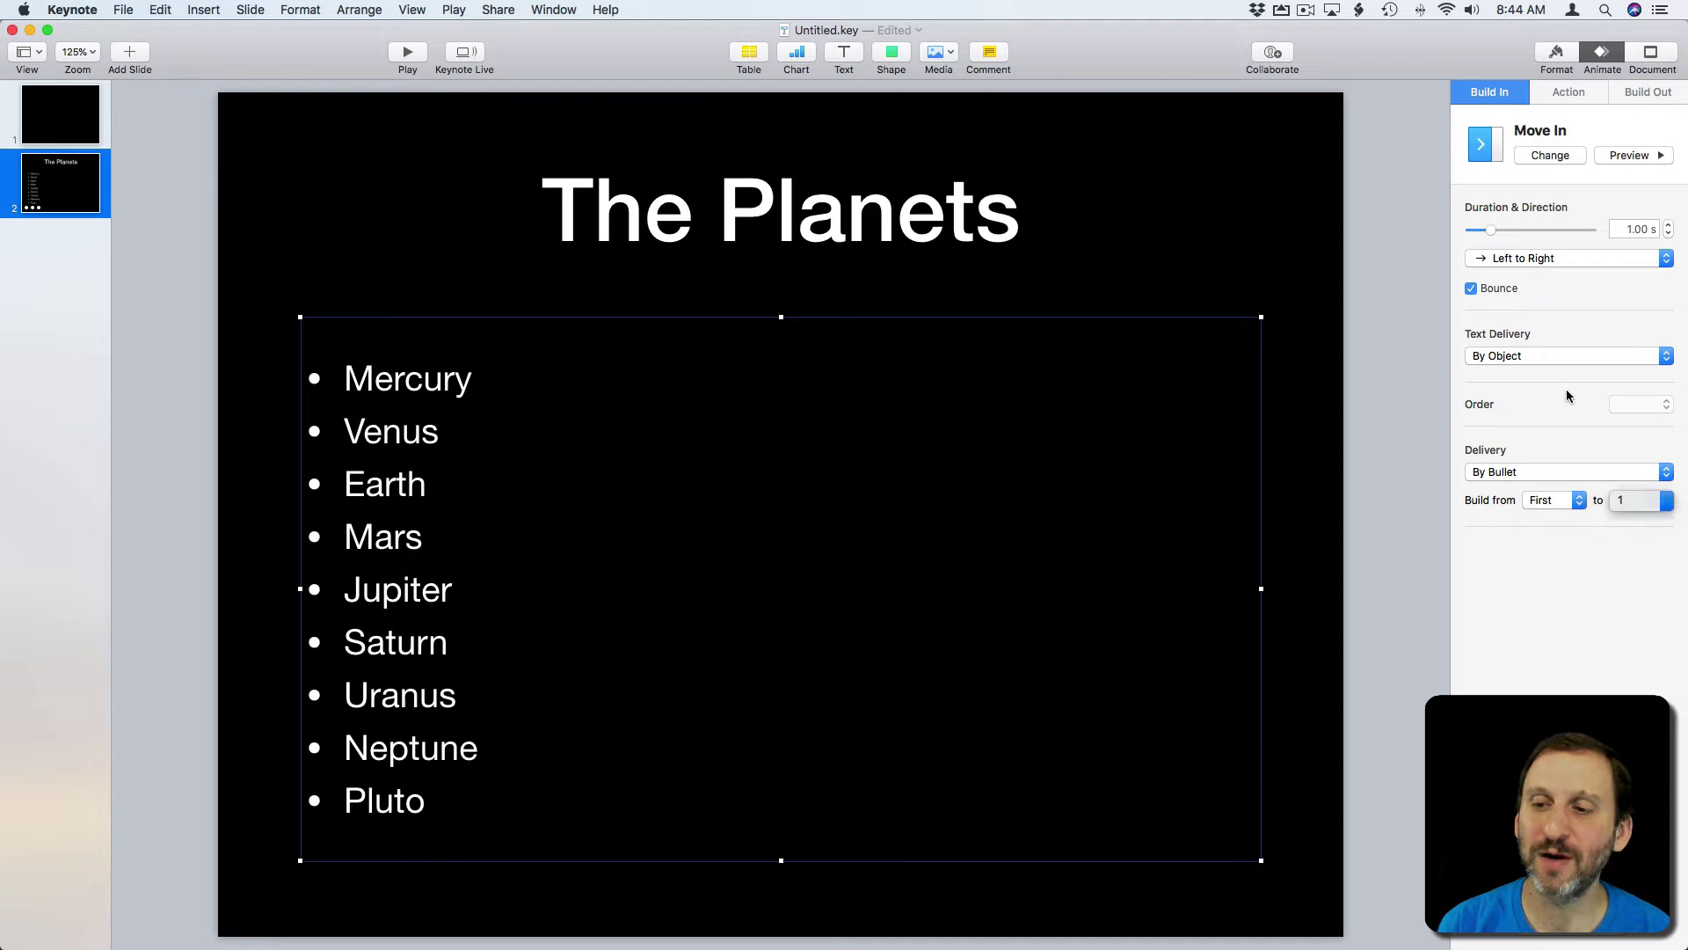
click(1637, 499)
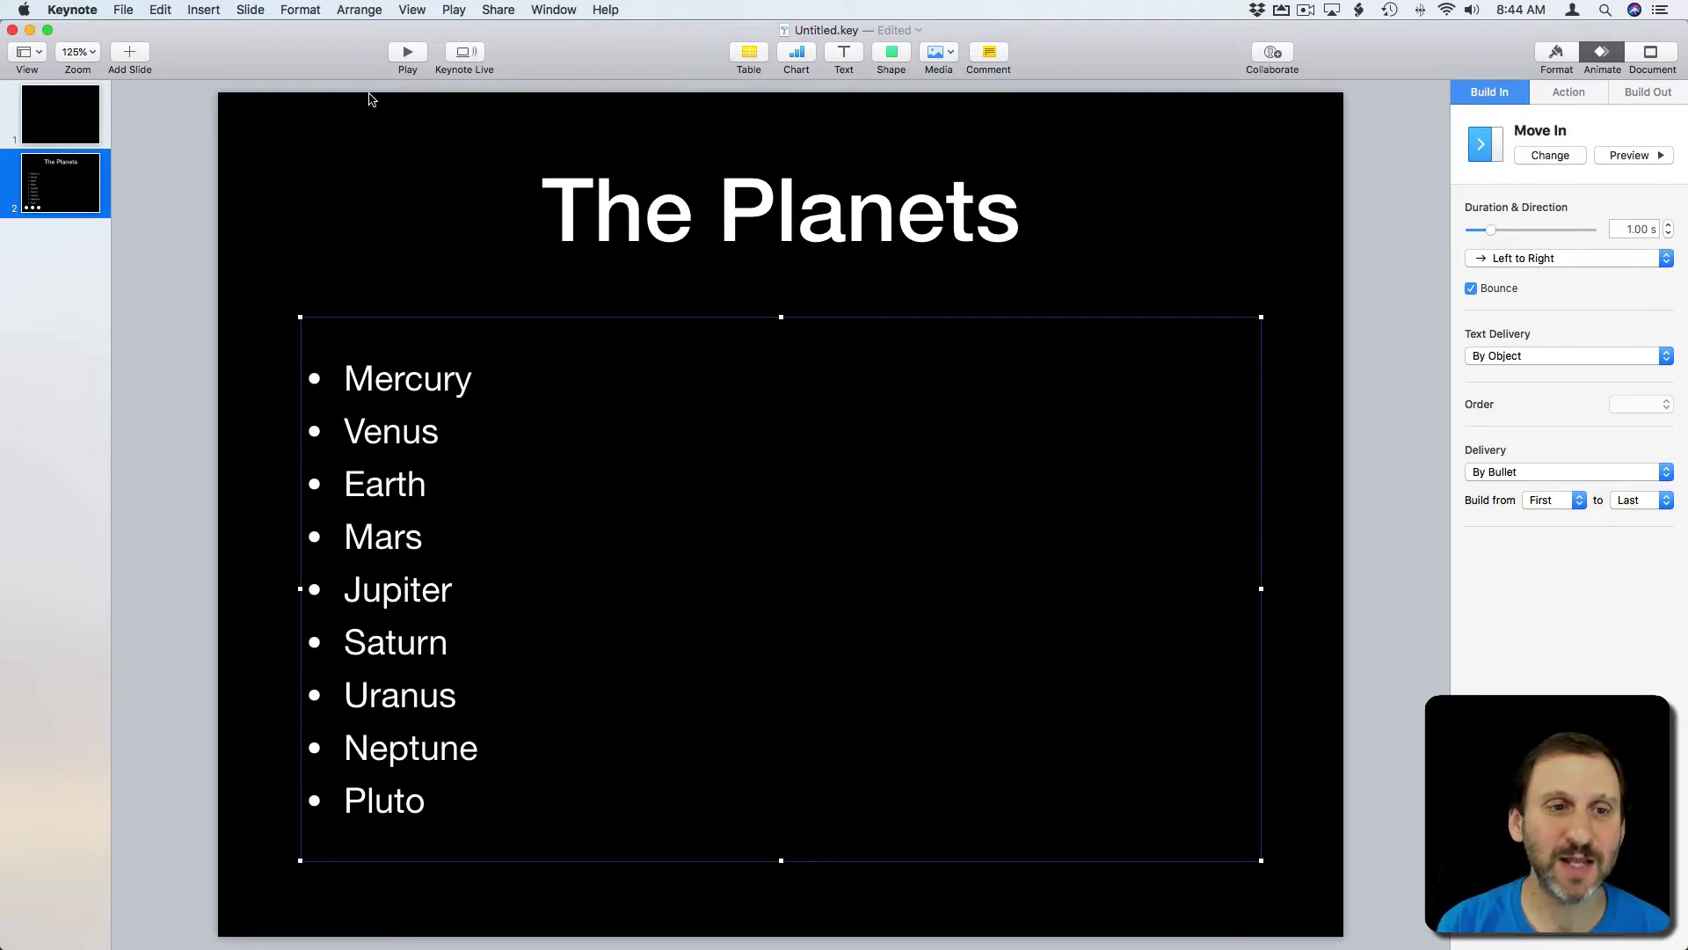
click(407, 54)
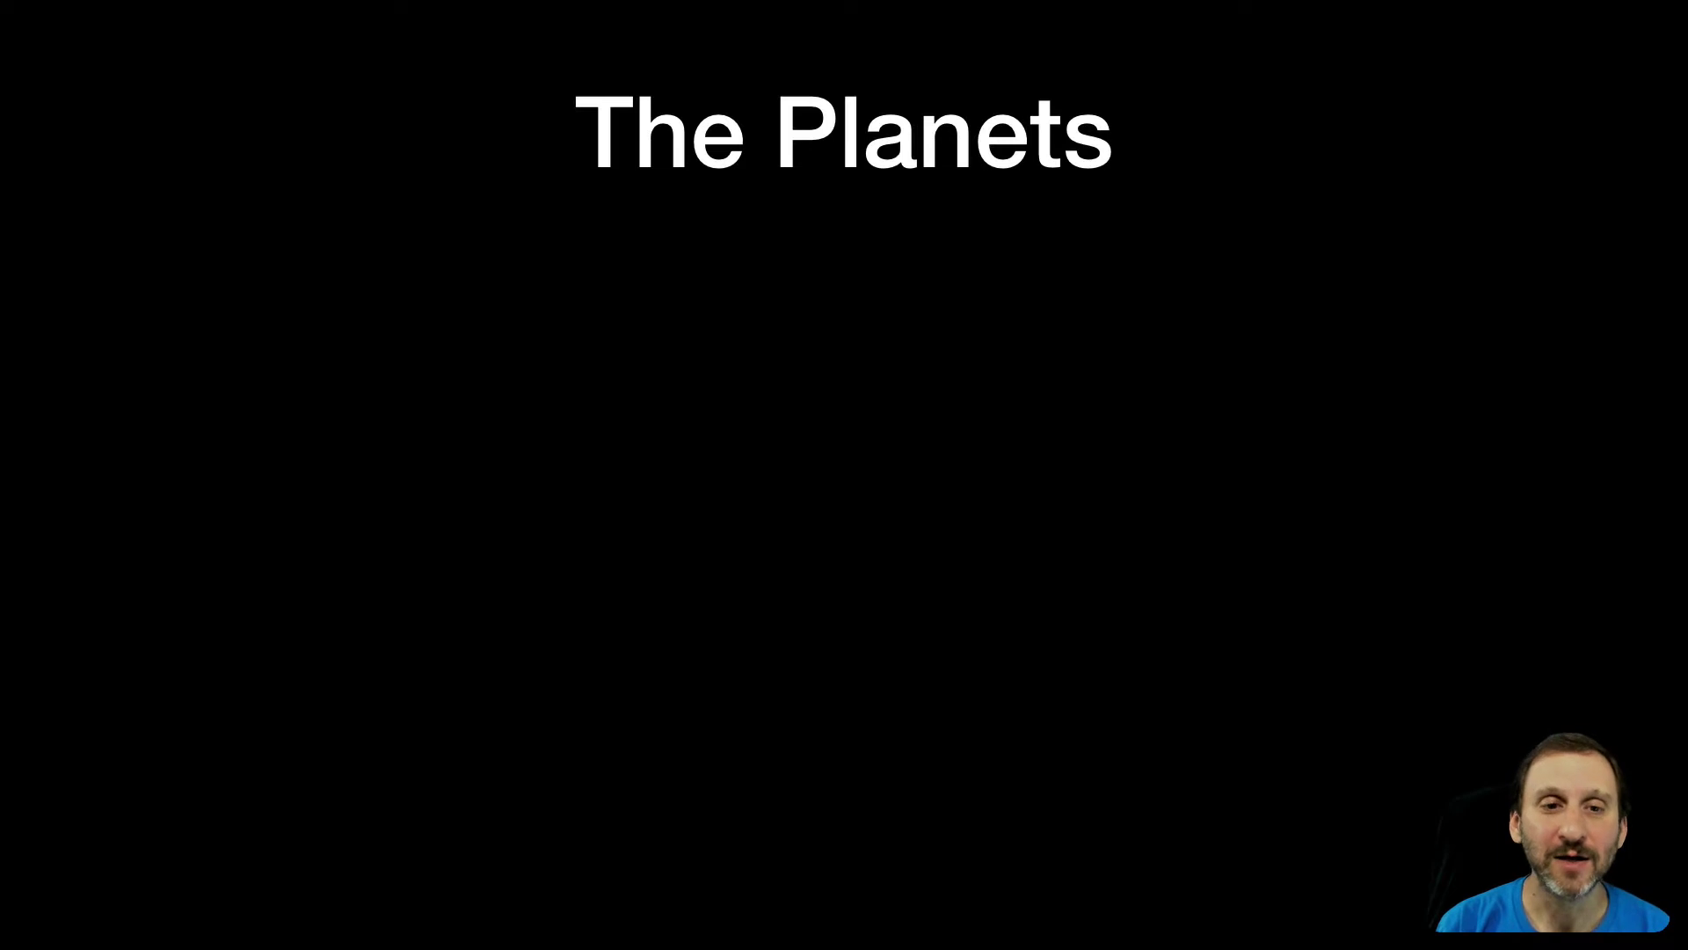
key(Right)
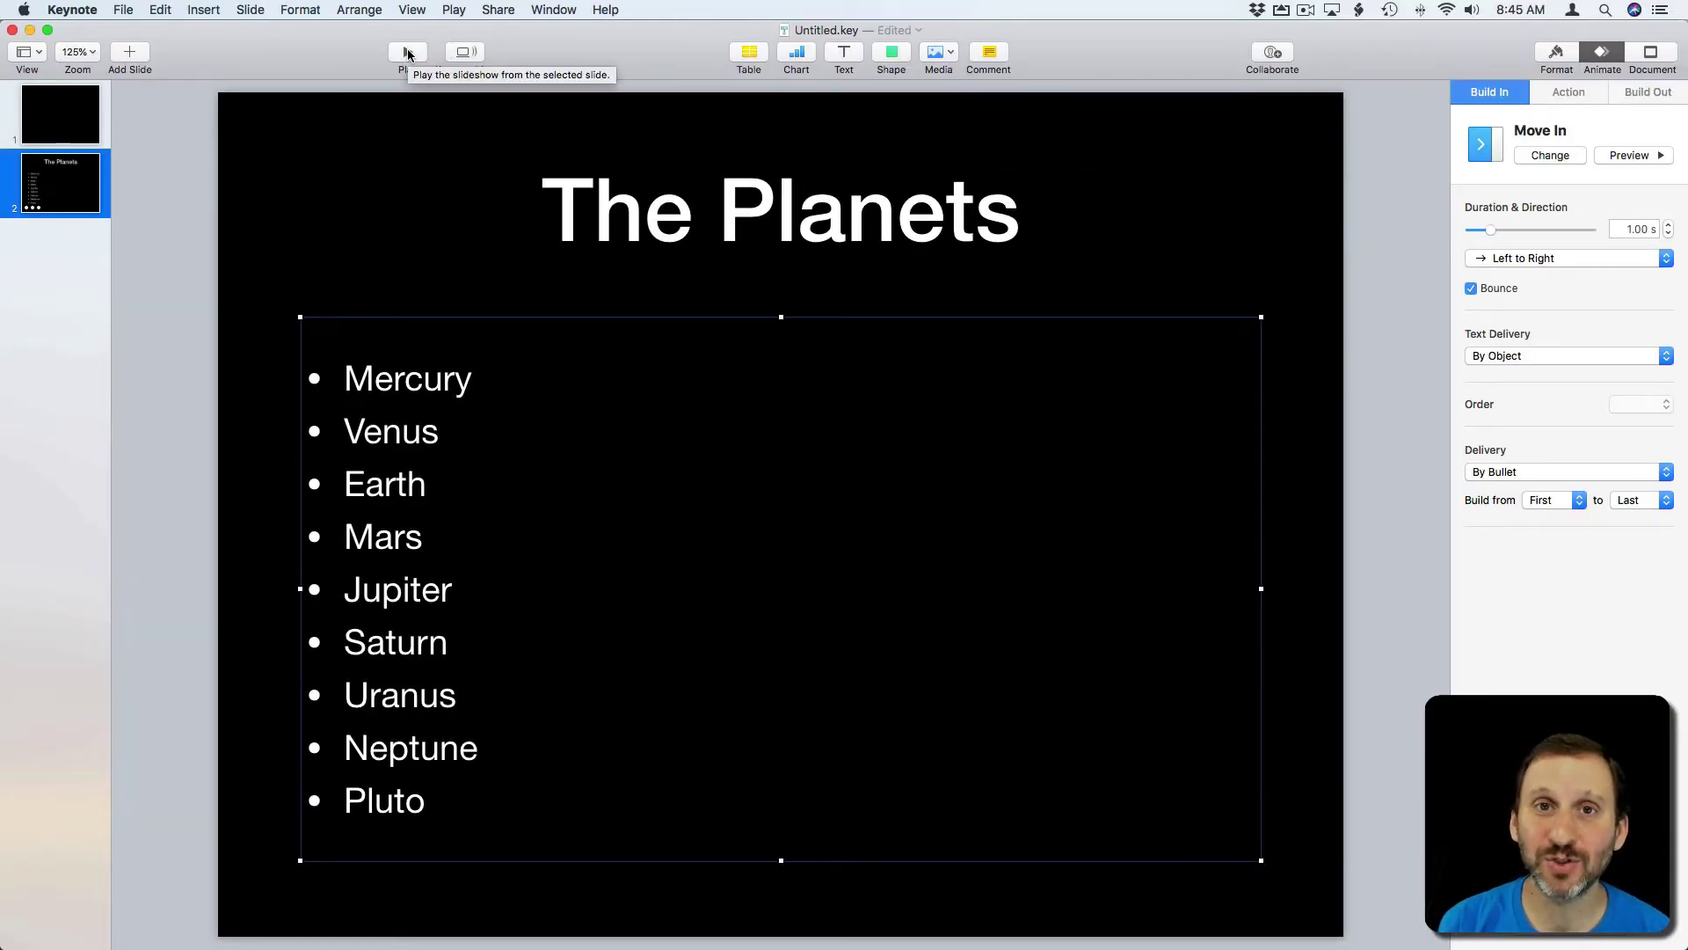
click(1547, 495)
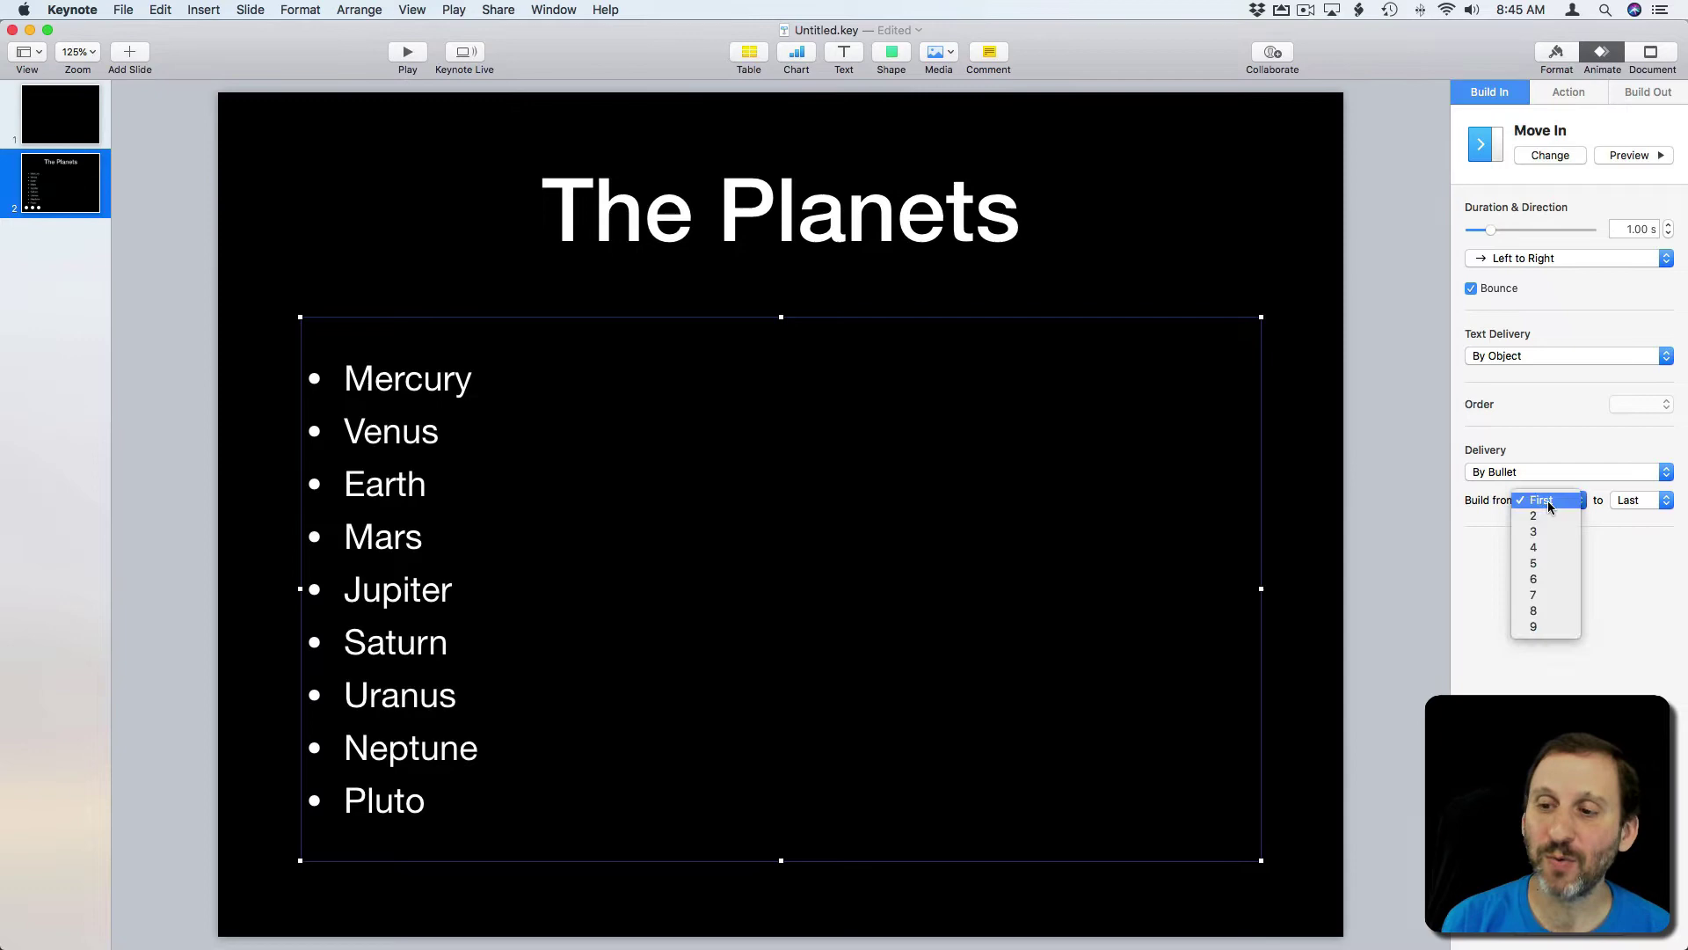
click(1549, 514)
click(407, 55)
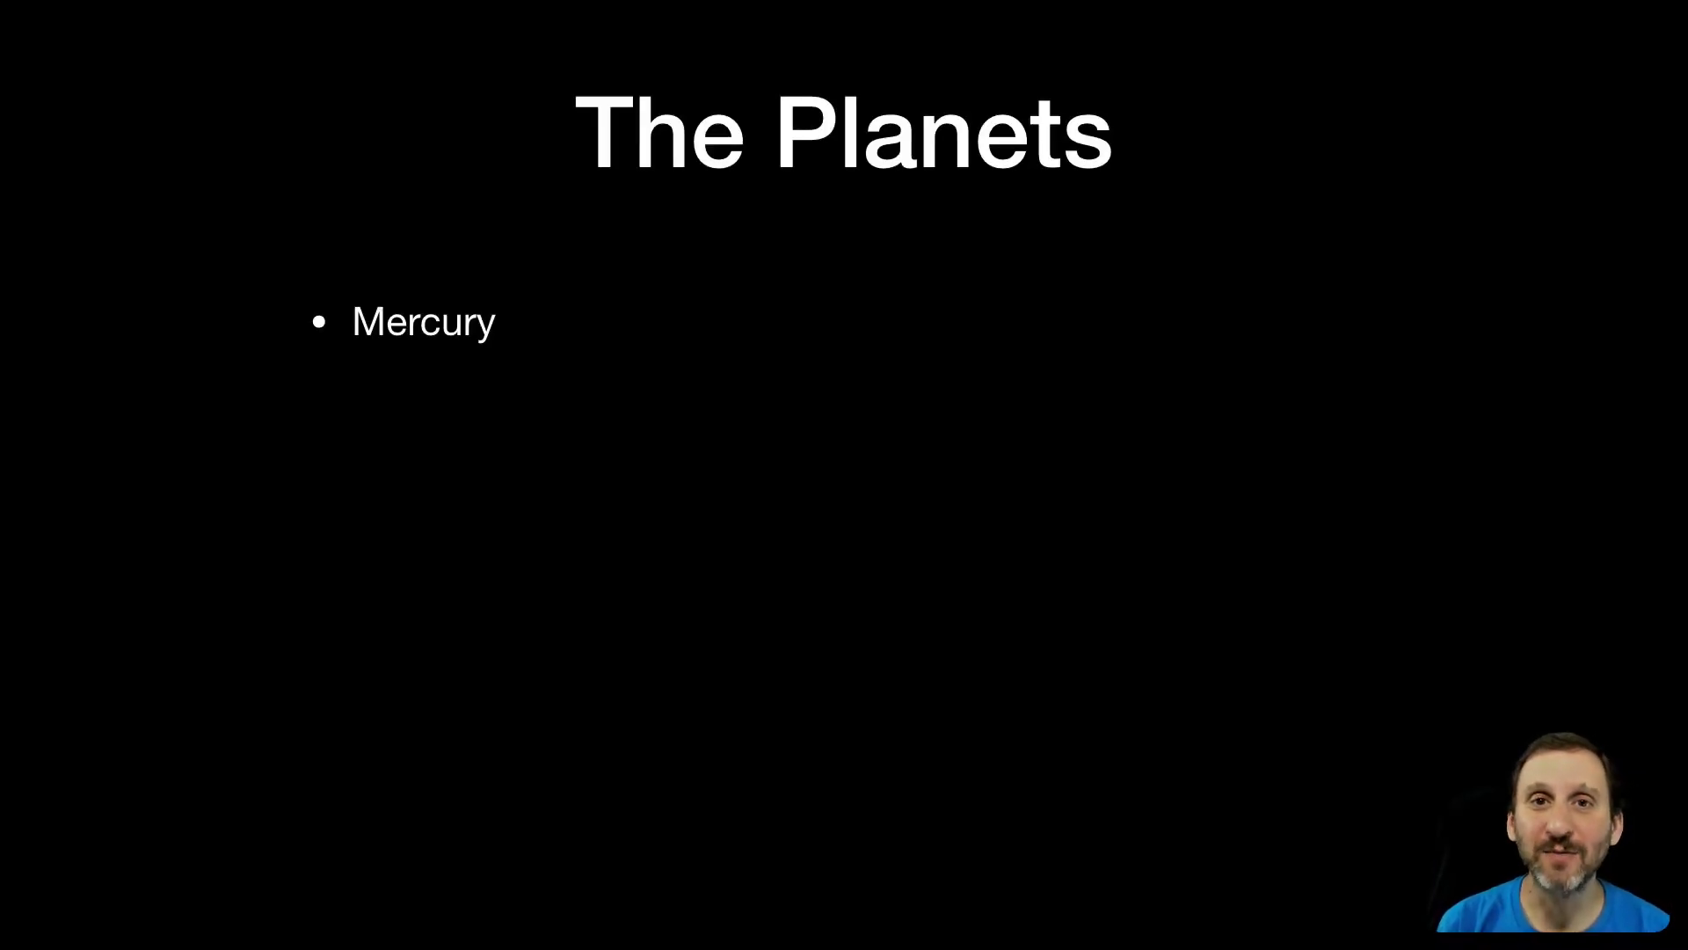
key(Escape)
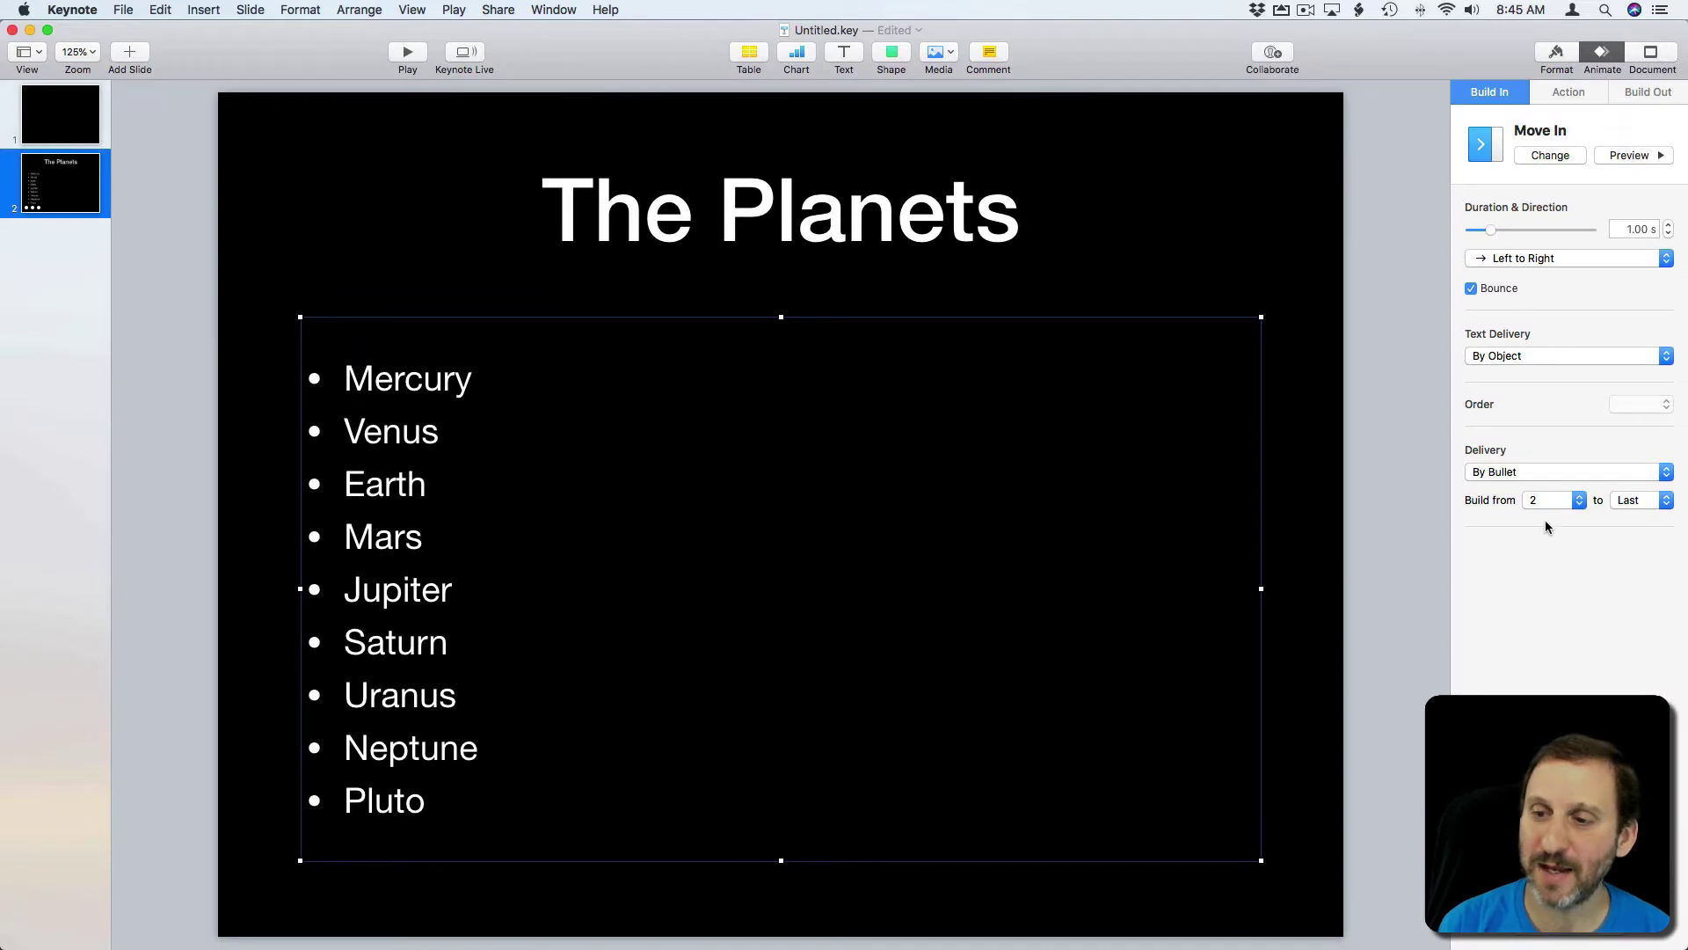
click(1543, 499)
click(1543, 486)
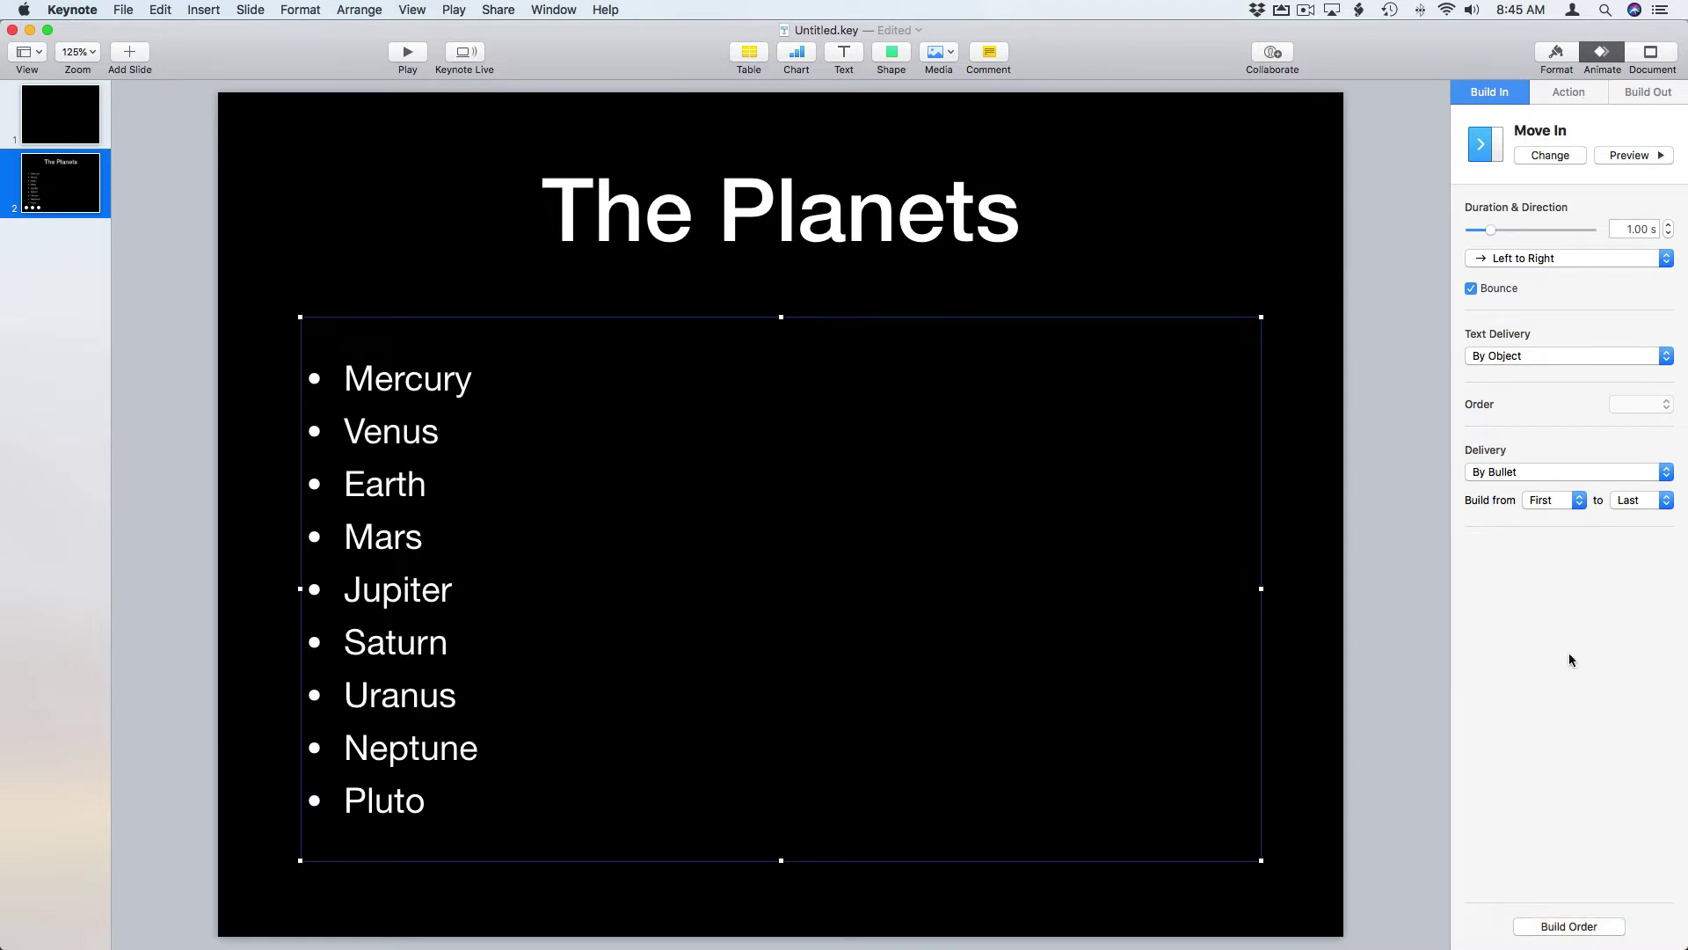
Open the Build Order window, enlarge it to show all nine builds, and keep Venus On Click
click(1577, 926)
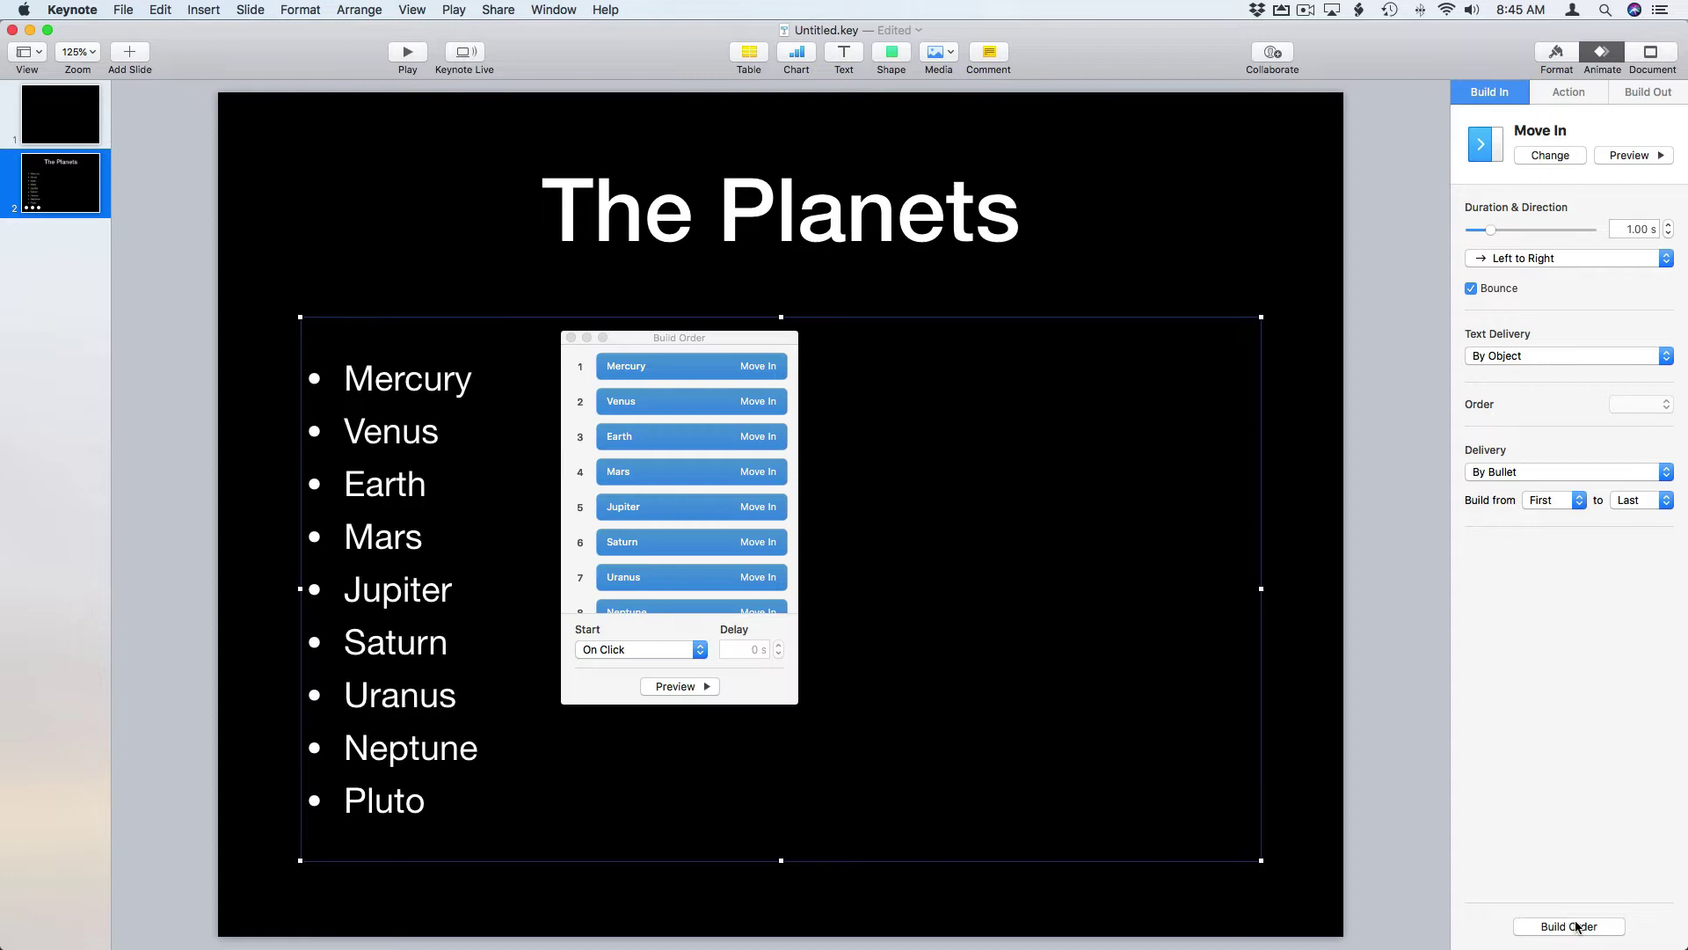
drag(675, 336, 1016, 202)
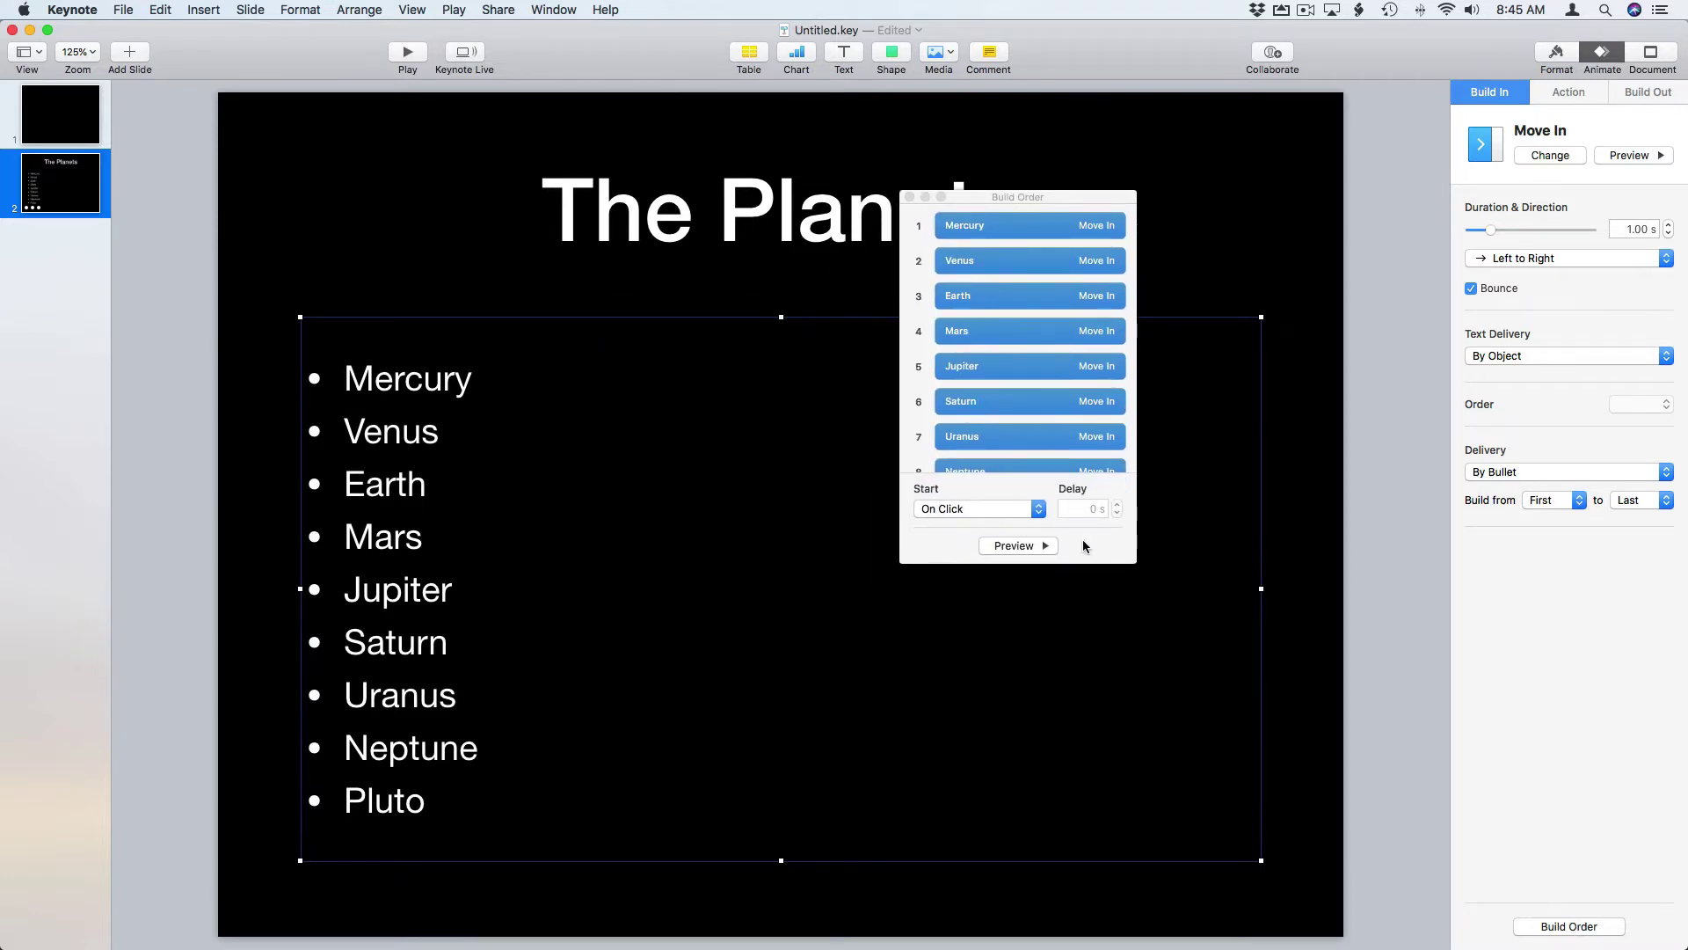
drag(1114, 571, 1112, 815)
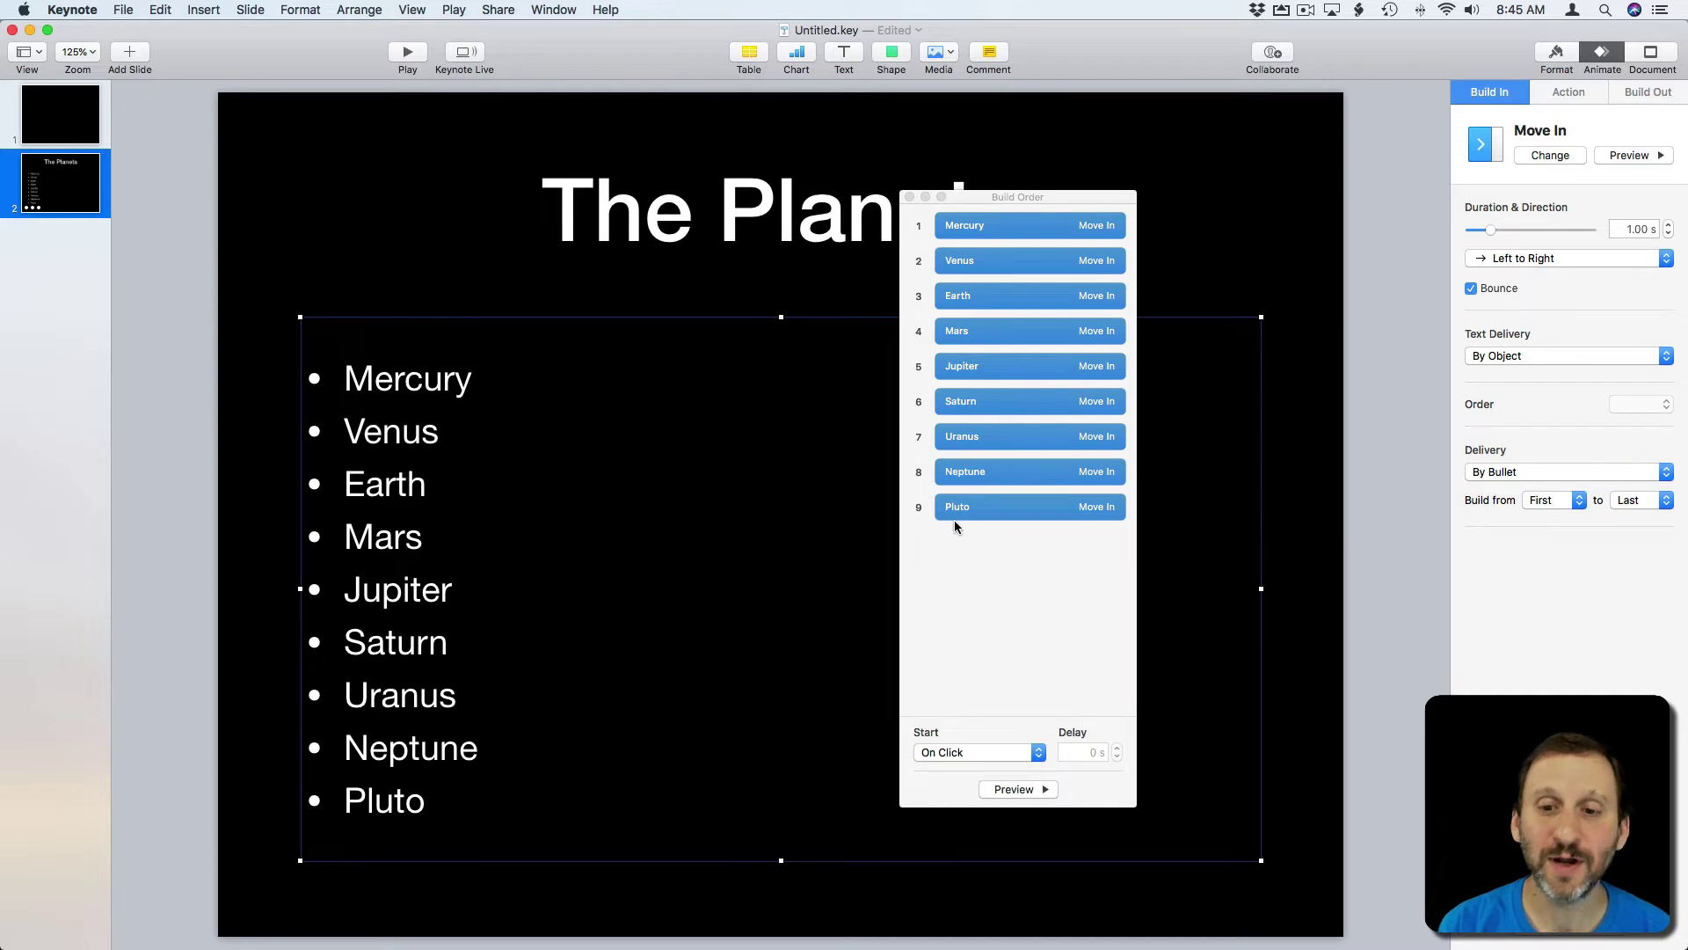
click(996, 231)
click(995, 261)
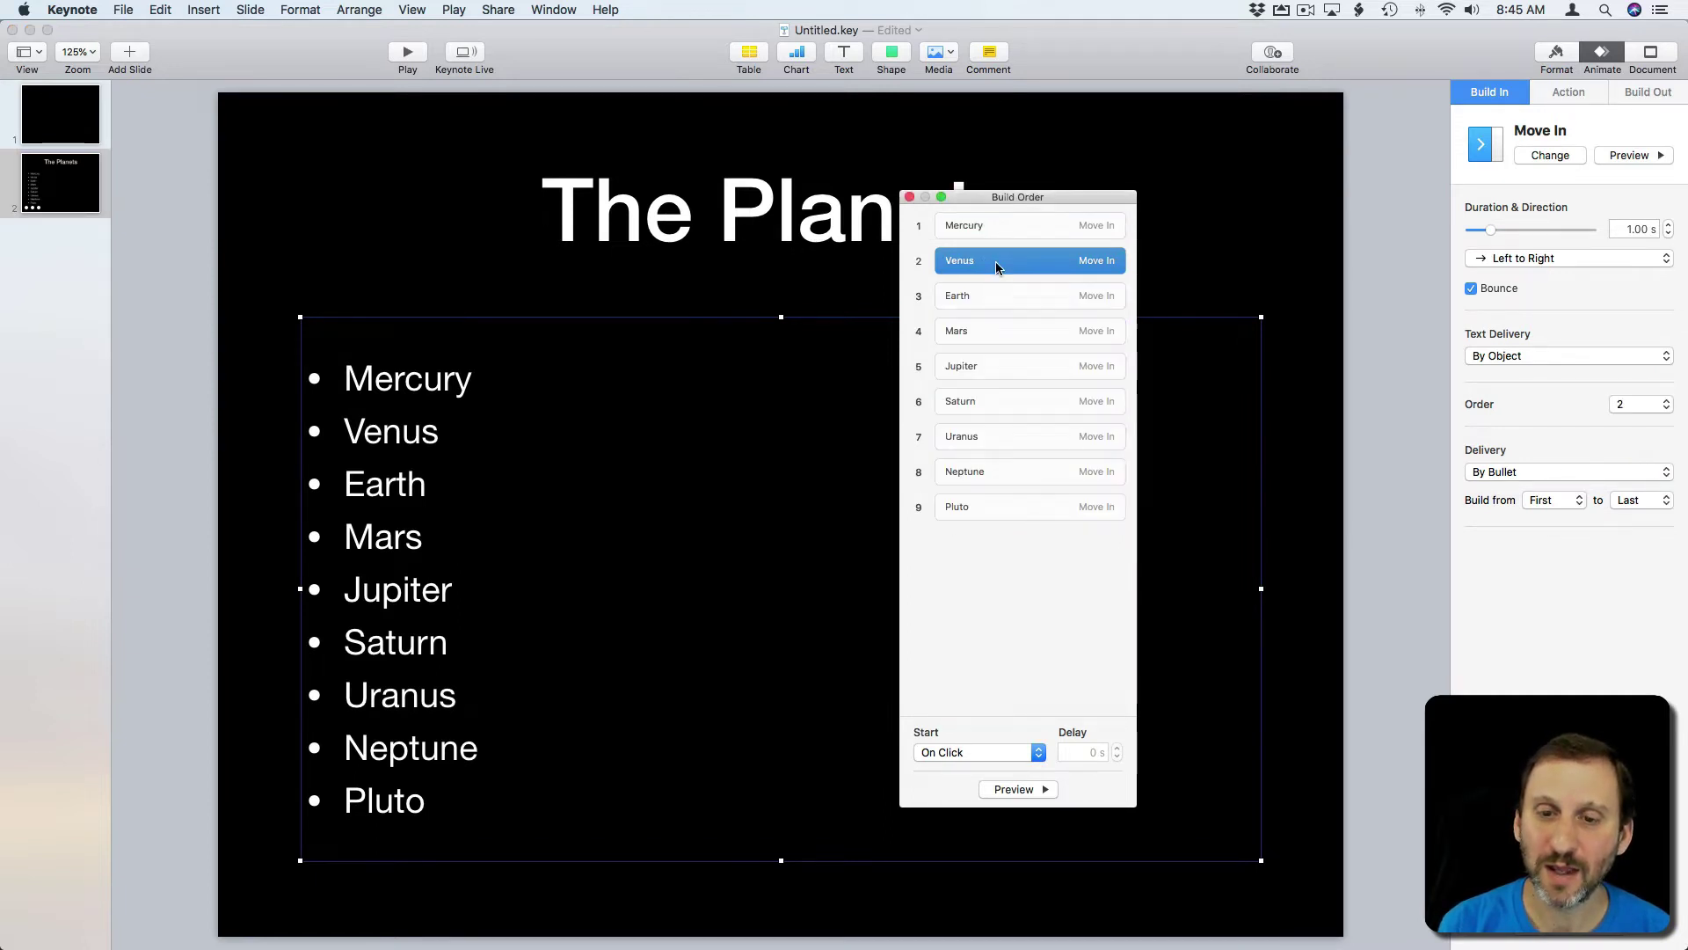
click(956, 749)
click(1001, 424)
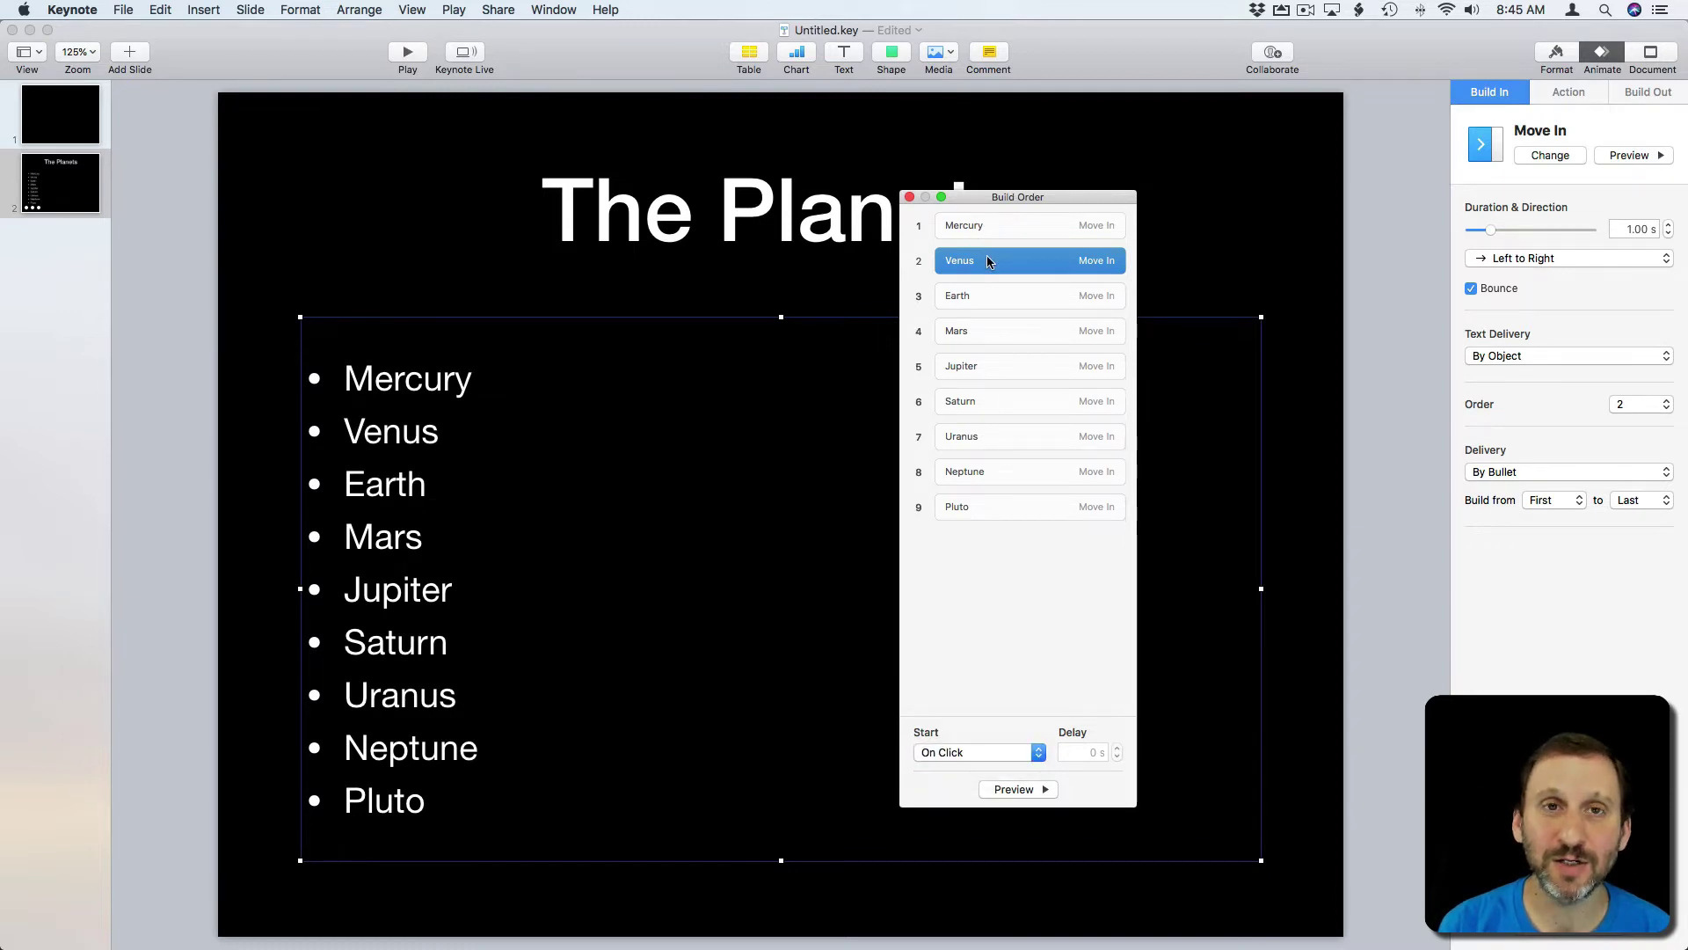
Set Venus, Earth and Mars to start After Build, then group Saturn–Neptune under Jupiter's build
click(964, 753)
click(963, 767)
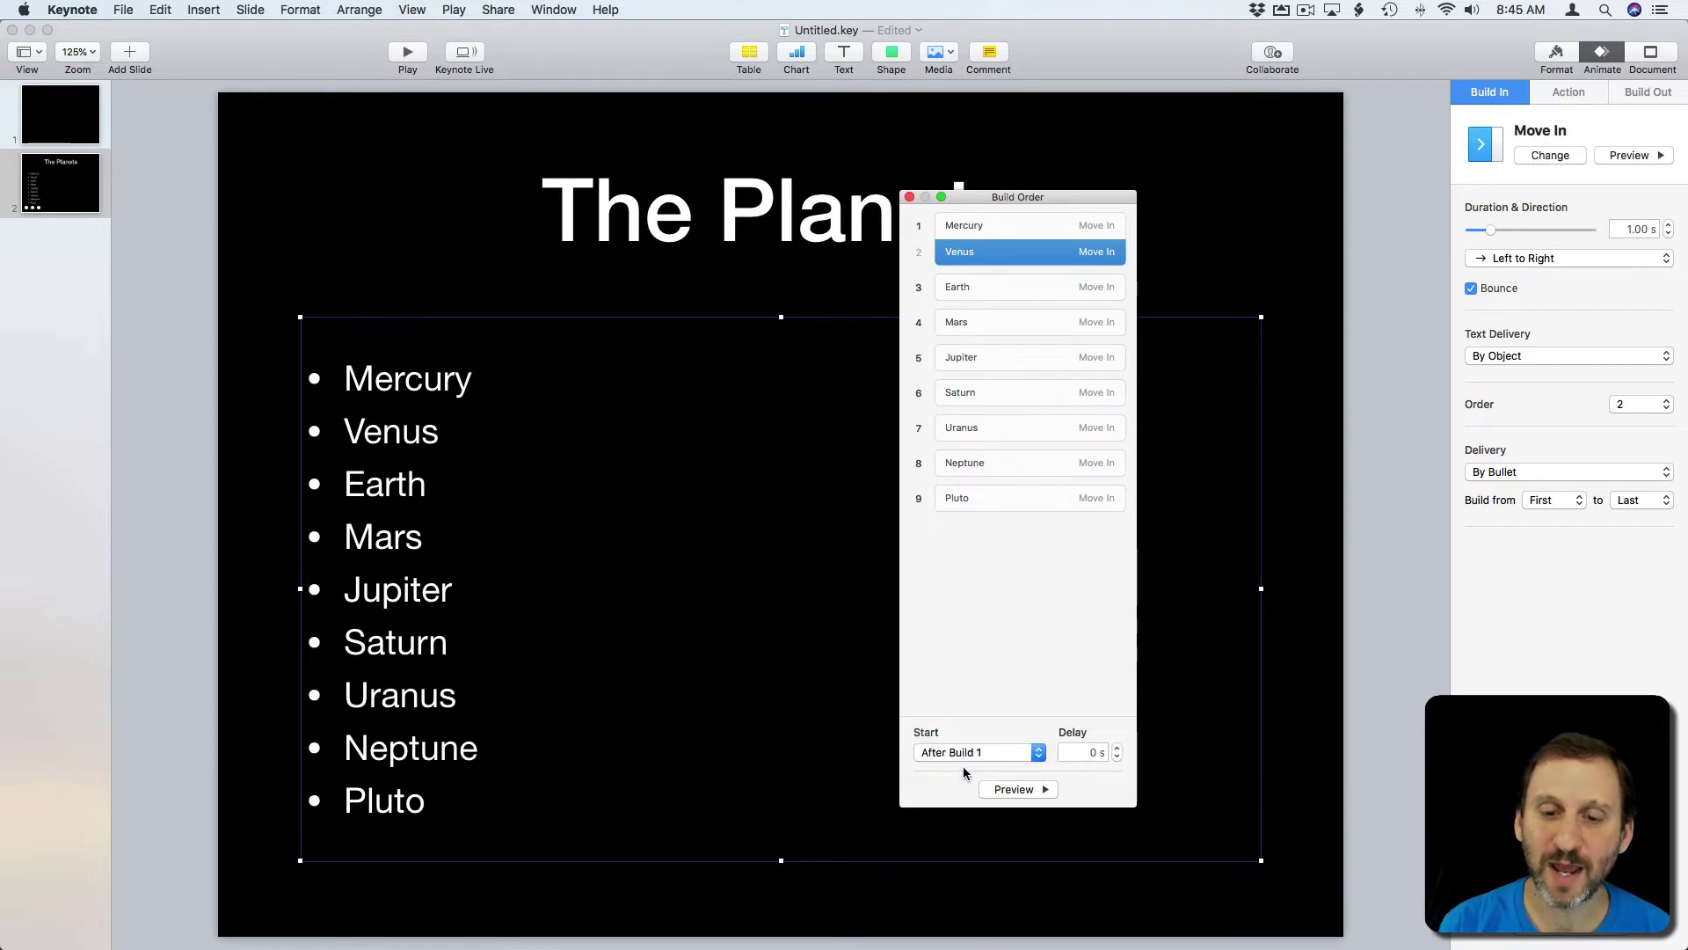
click(984, 295)
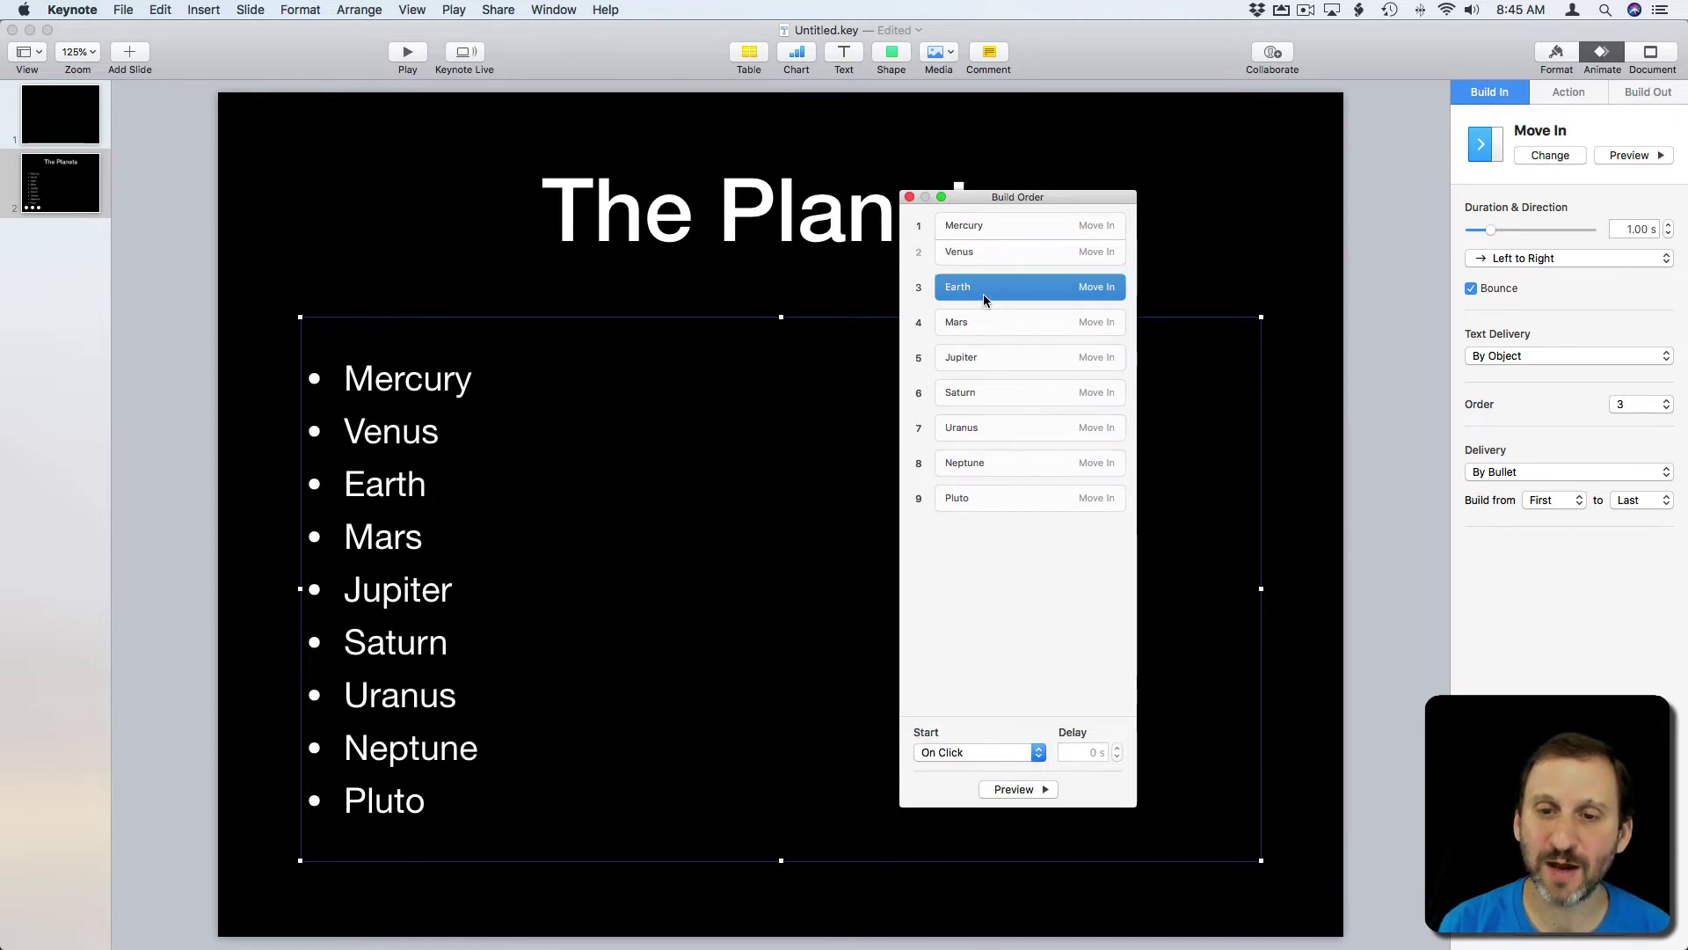
click(974, 753)
click(967, 767)
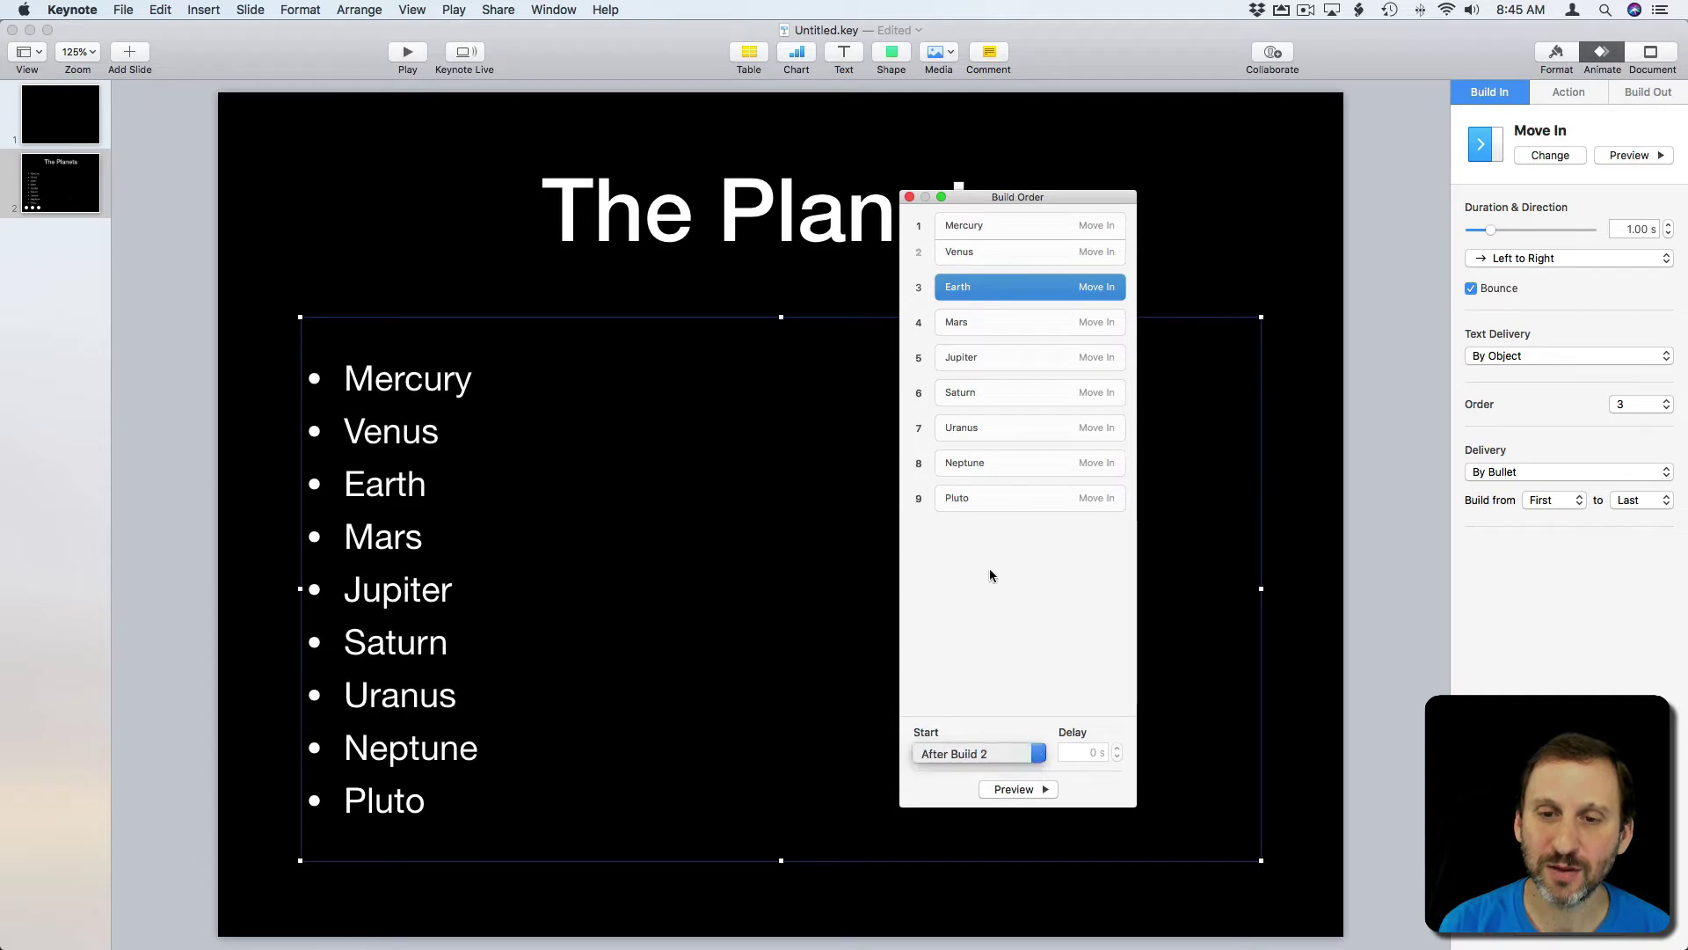
click(990, 317)
click(968, 753)
click(967, 765)
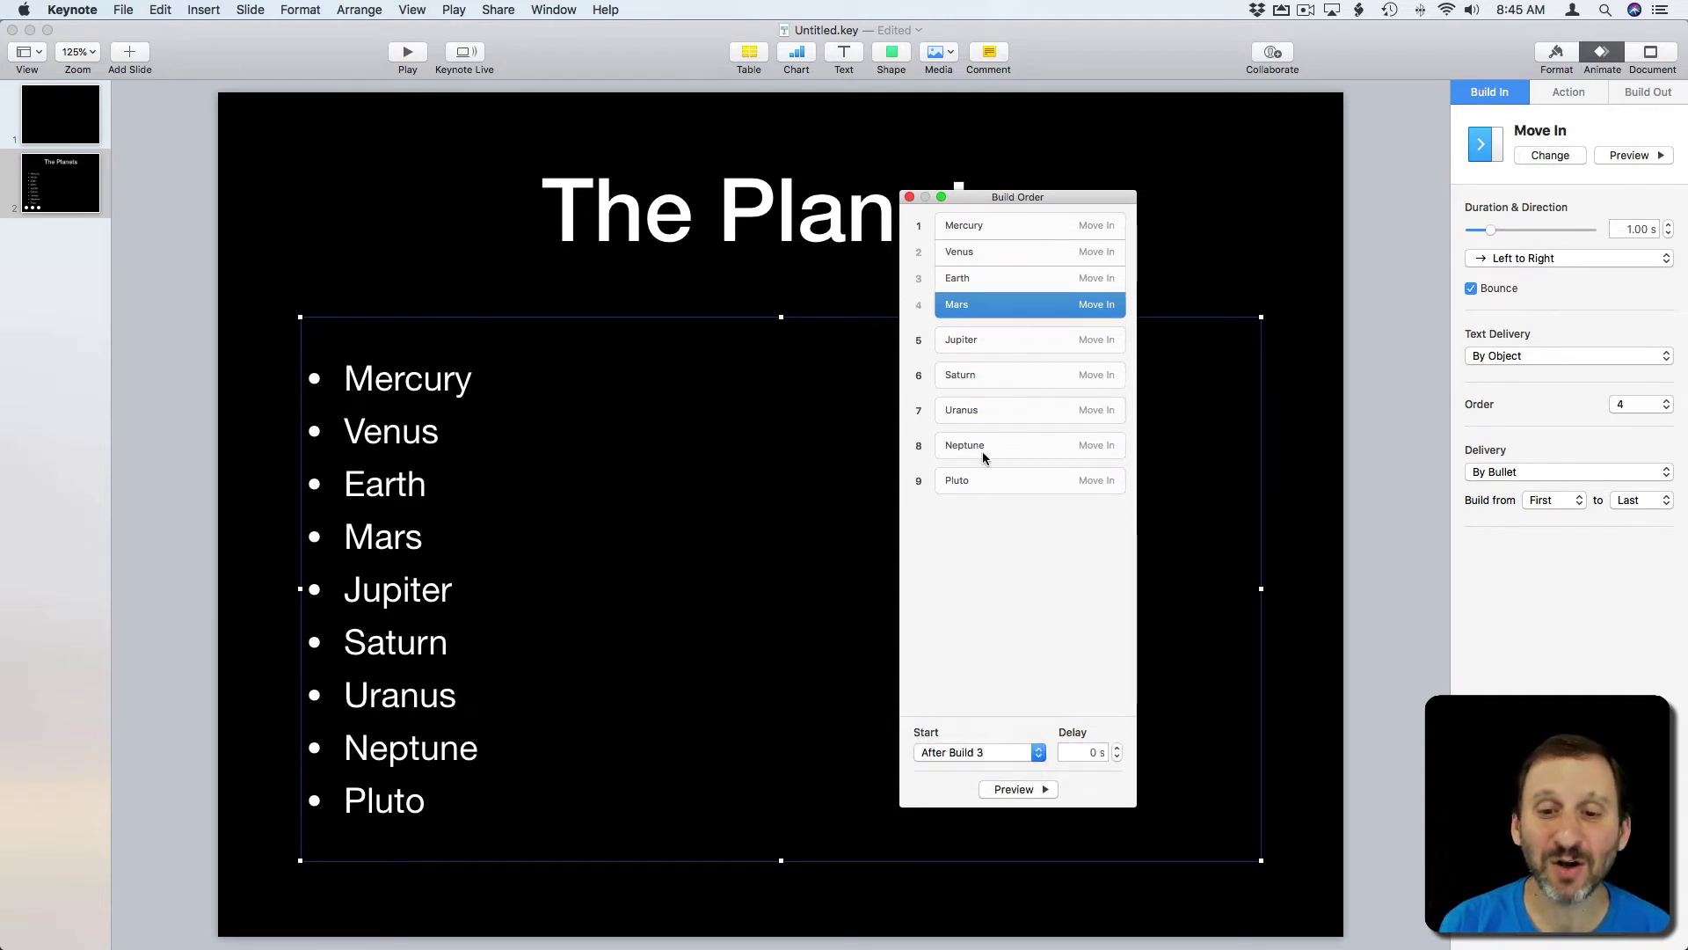
click(983, 387)
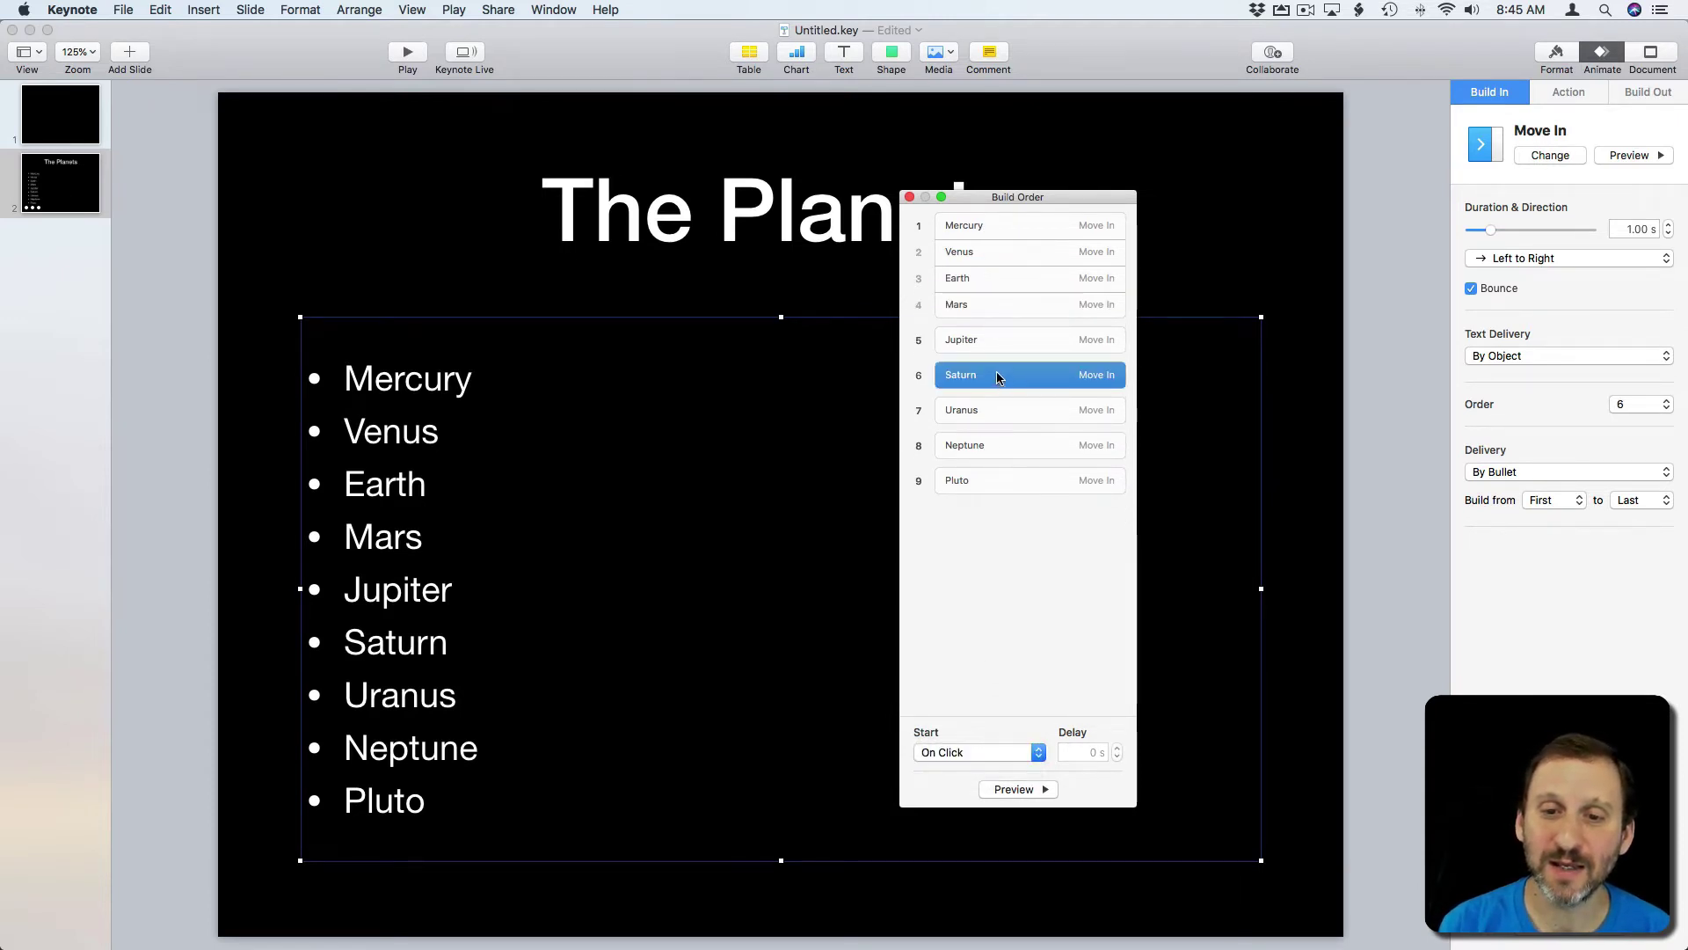
mouse_move(995, 371)
mouse_down()
mouse_move(990, 353)
mouse_move(992, 396)
mouse_up()
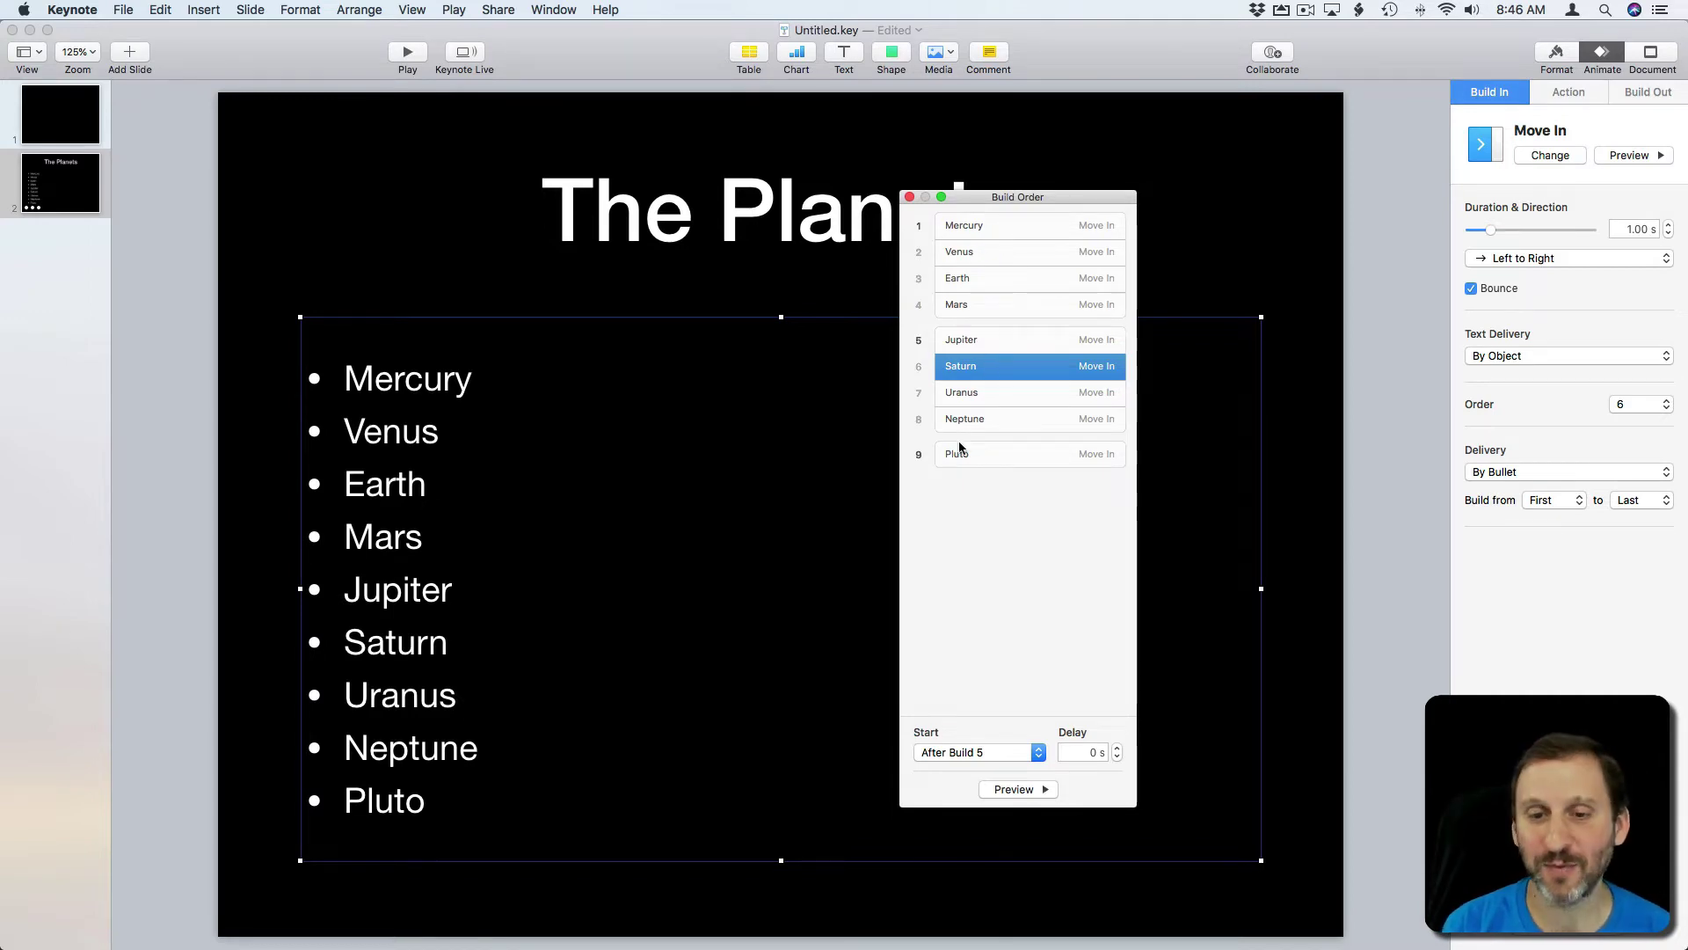
Preview the builds in the slideshow, then switch the list's delivery to By Bullet Group
right_click(958, 461)
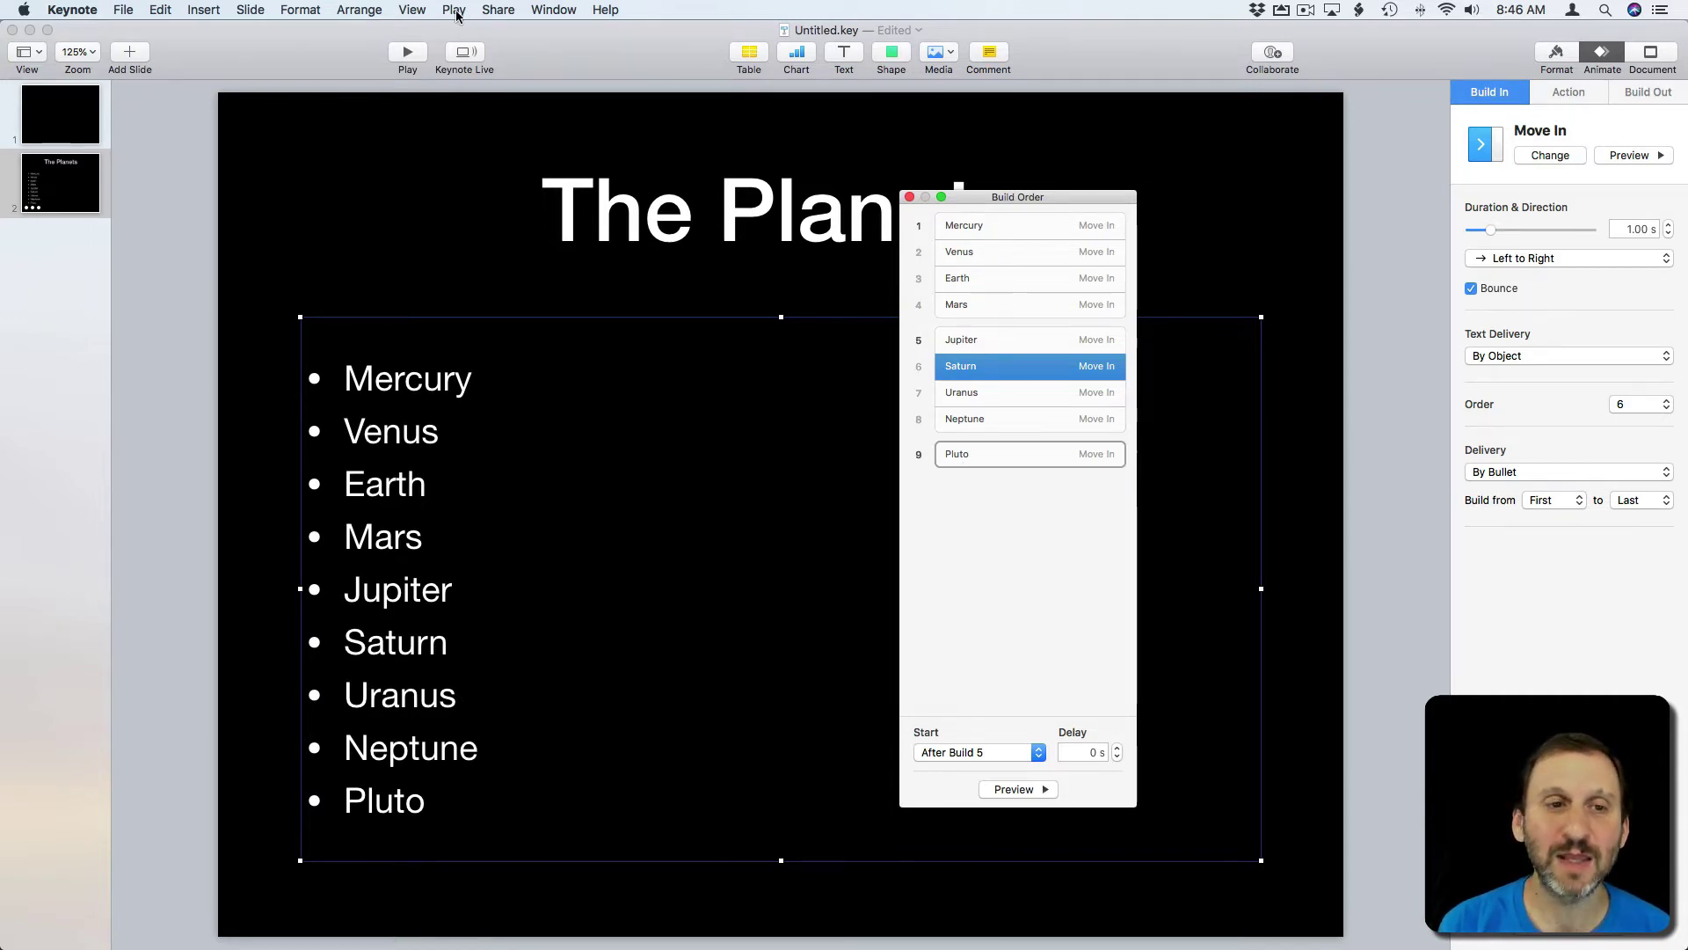
key(alt+super+p)
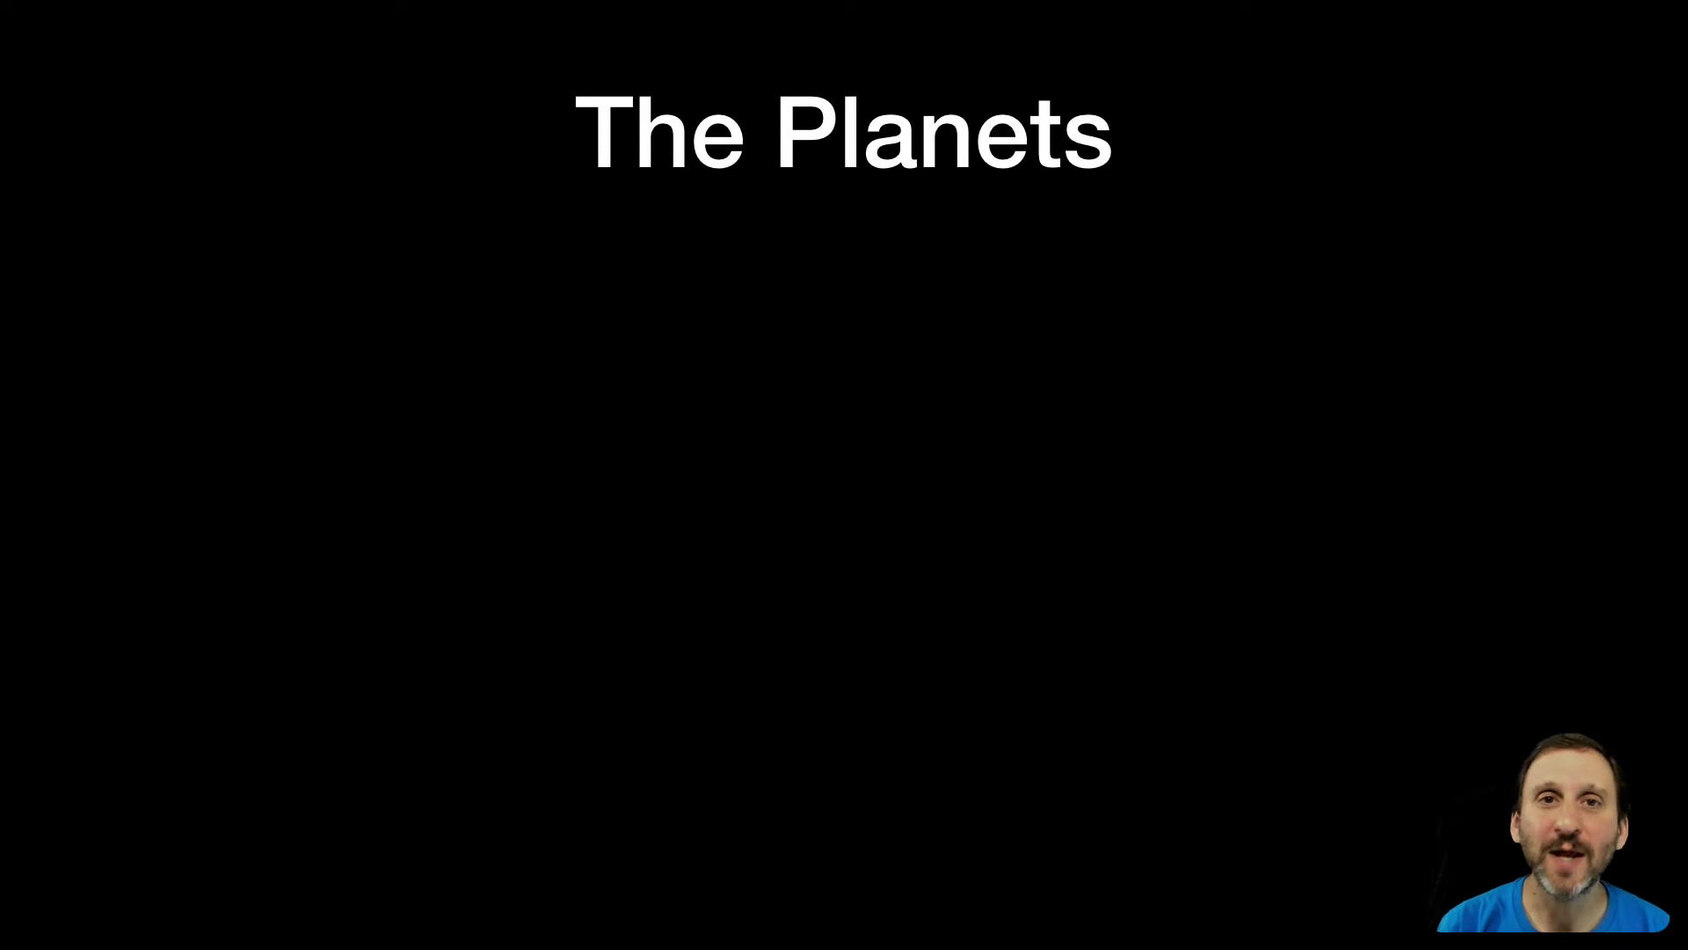
key(space)
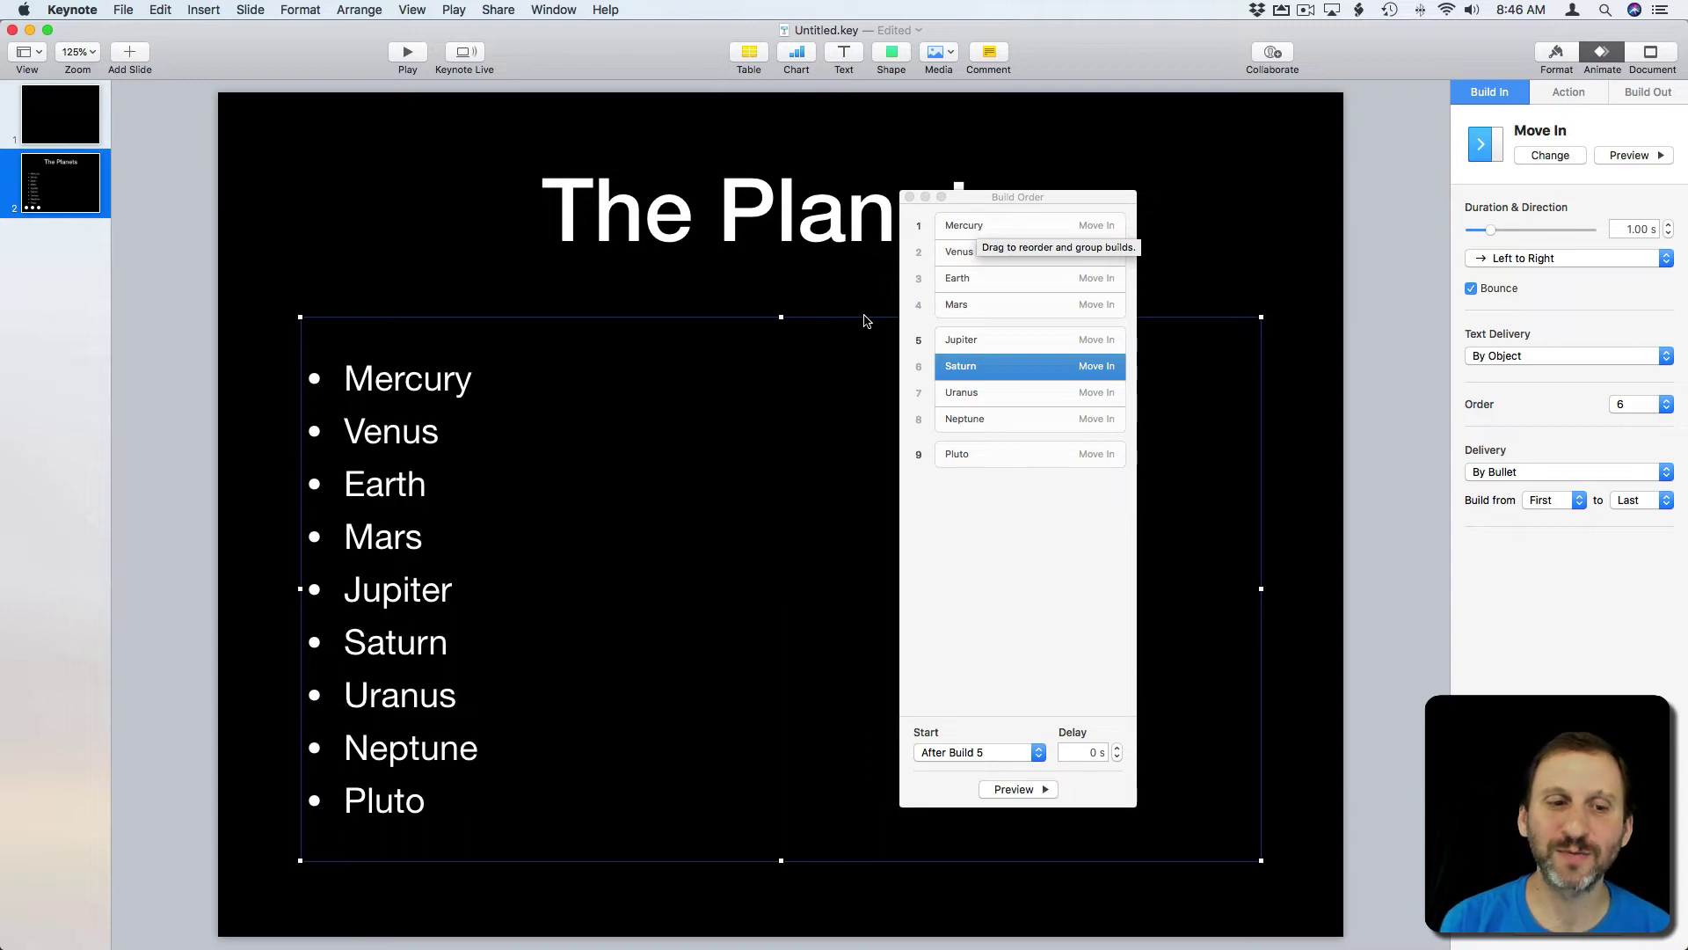
click(1553, 471)
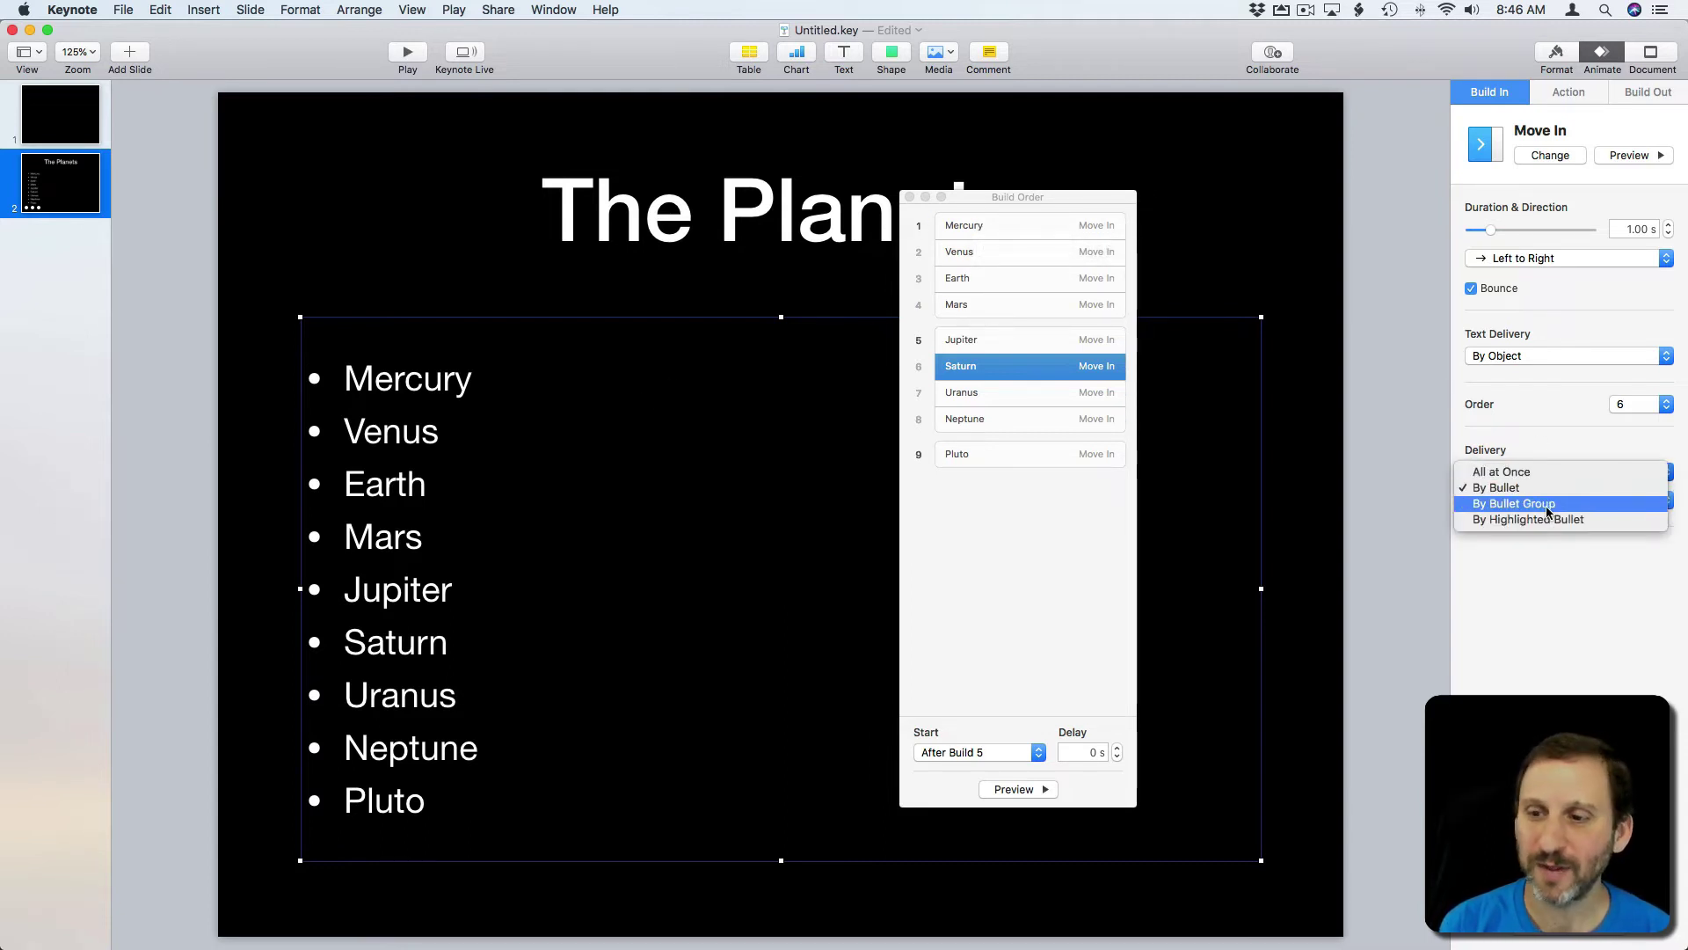
click(1547, 505)
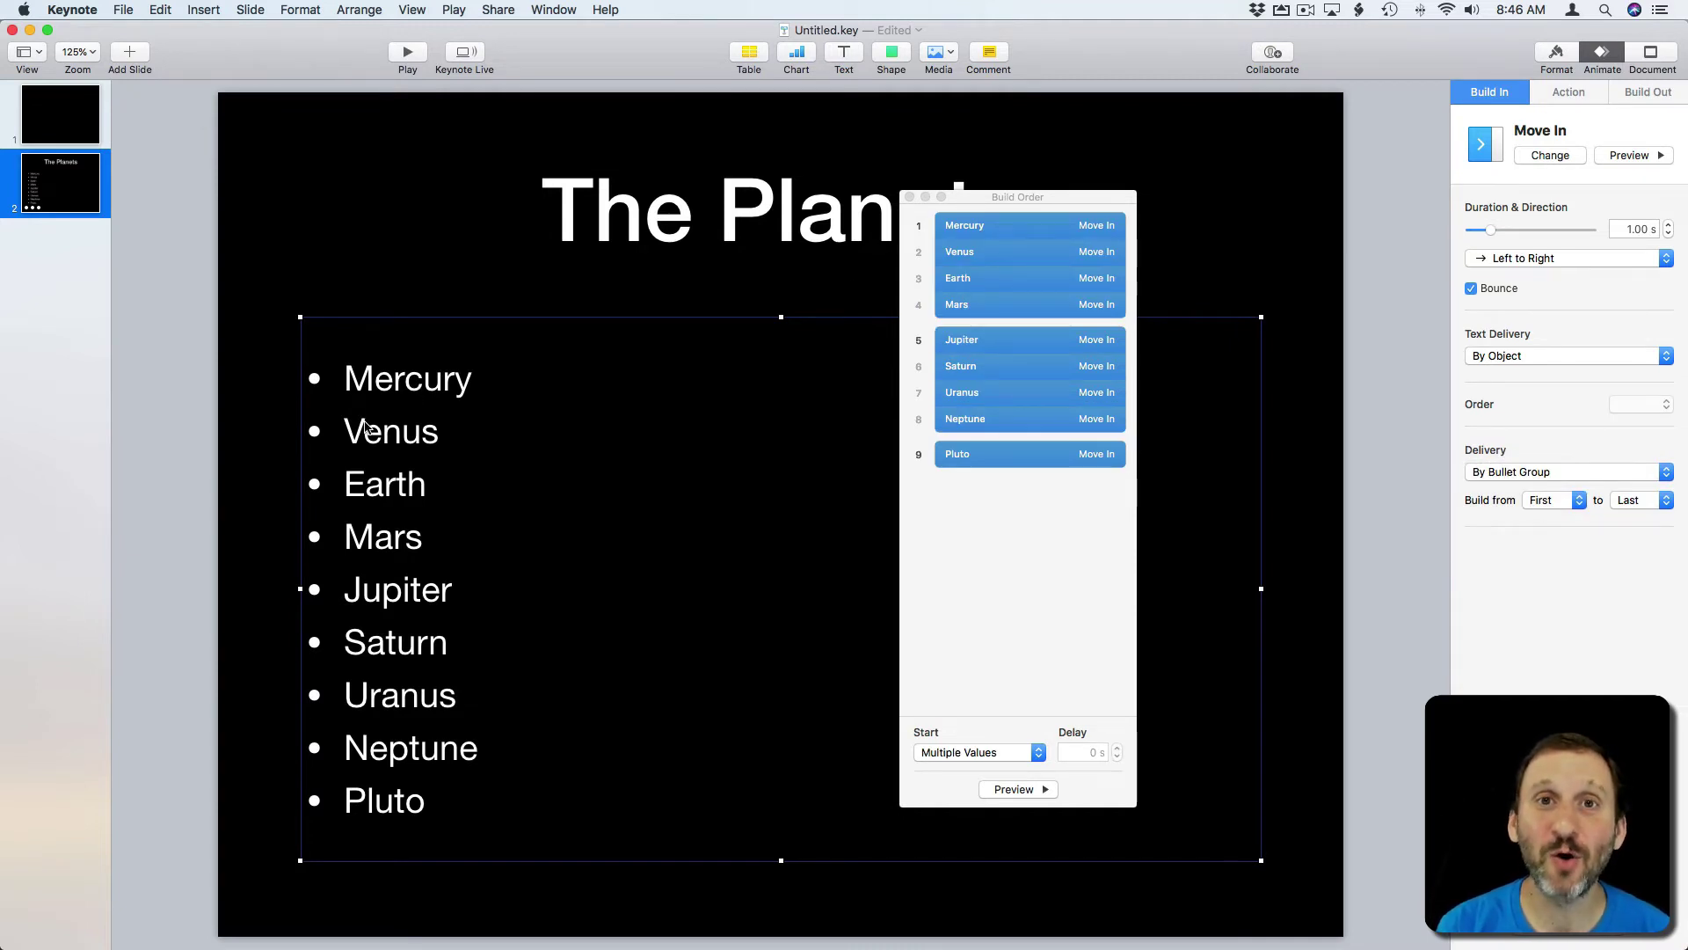
Indent Venus, Earth and Mars as sub-bullets under Mercury
click(331, 435)
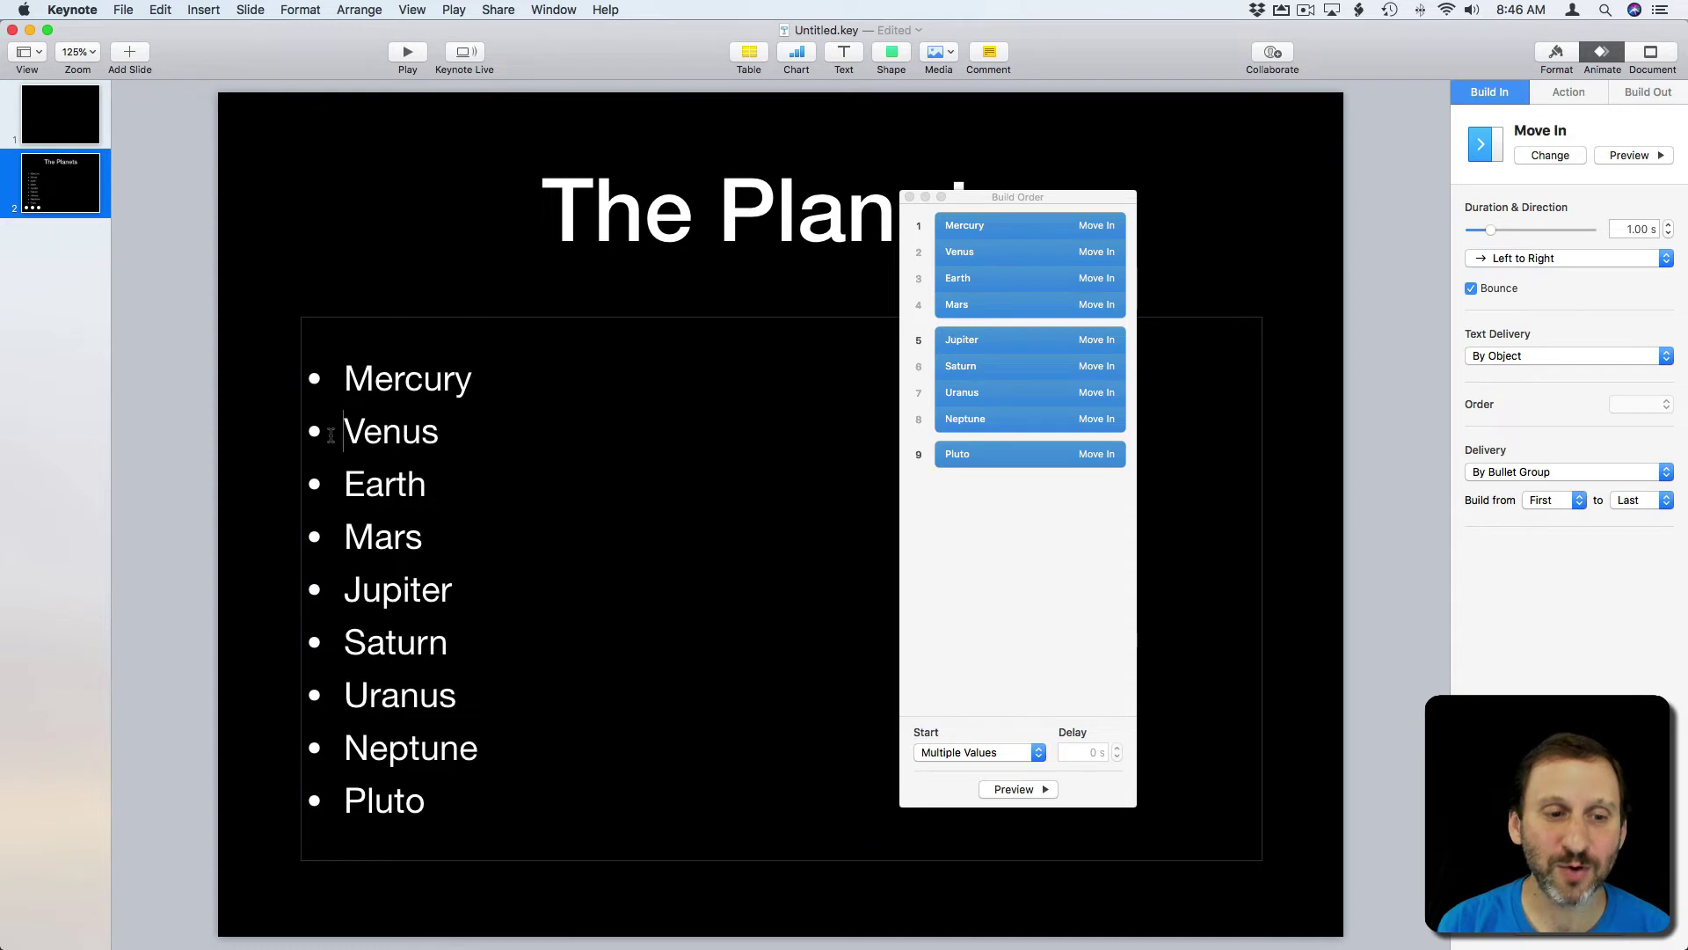
key(Tab)
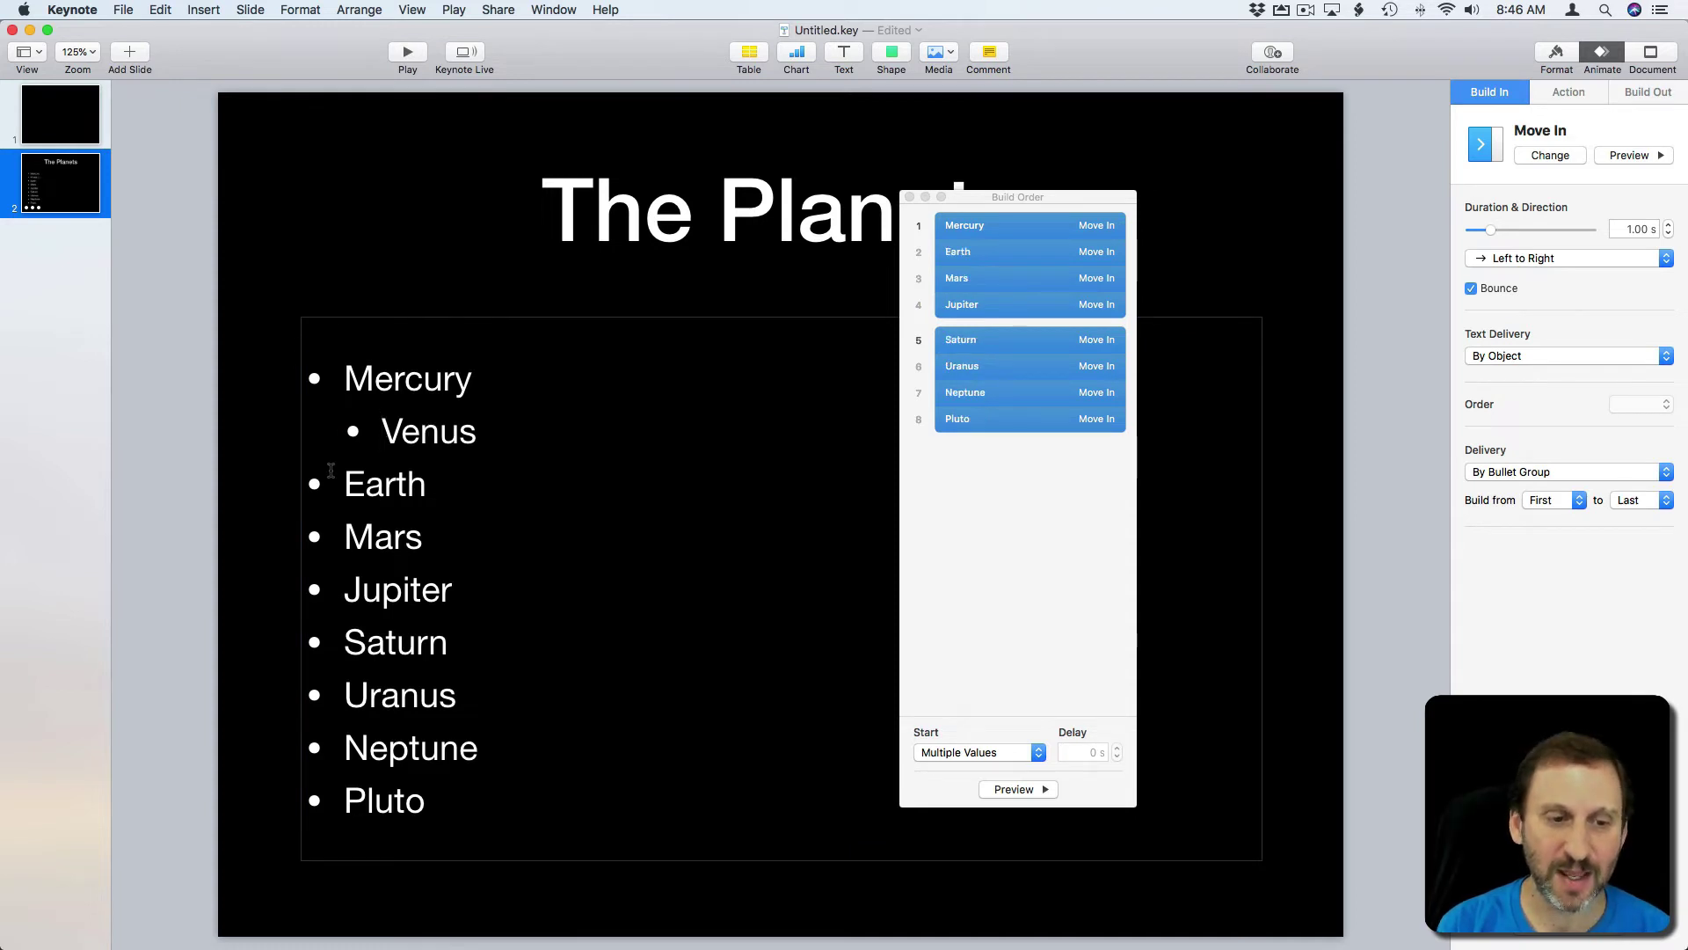
click(344, 485)
key(Tab)
click(344, 536)
key(Tab)
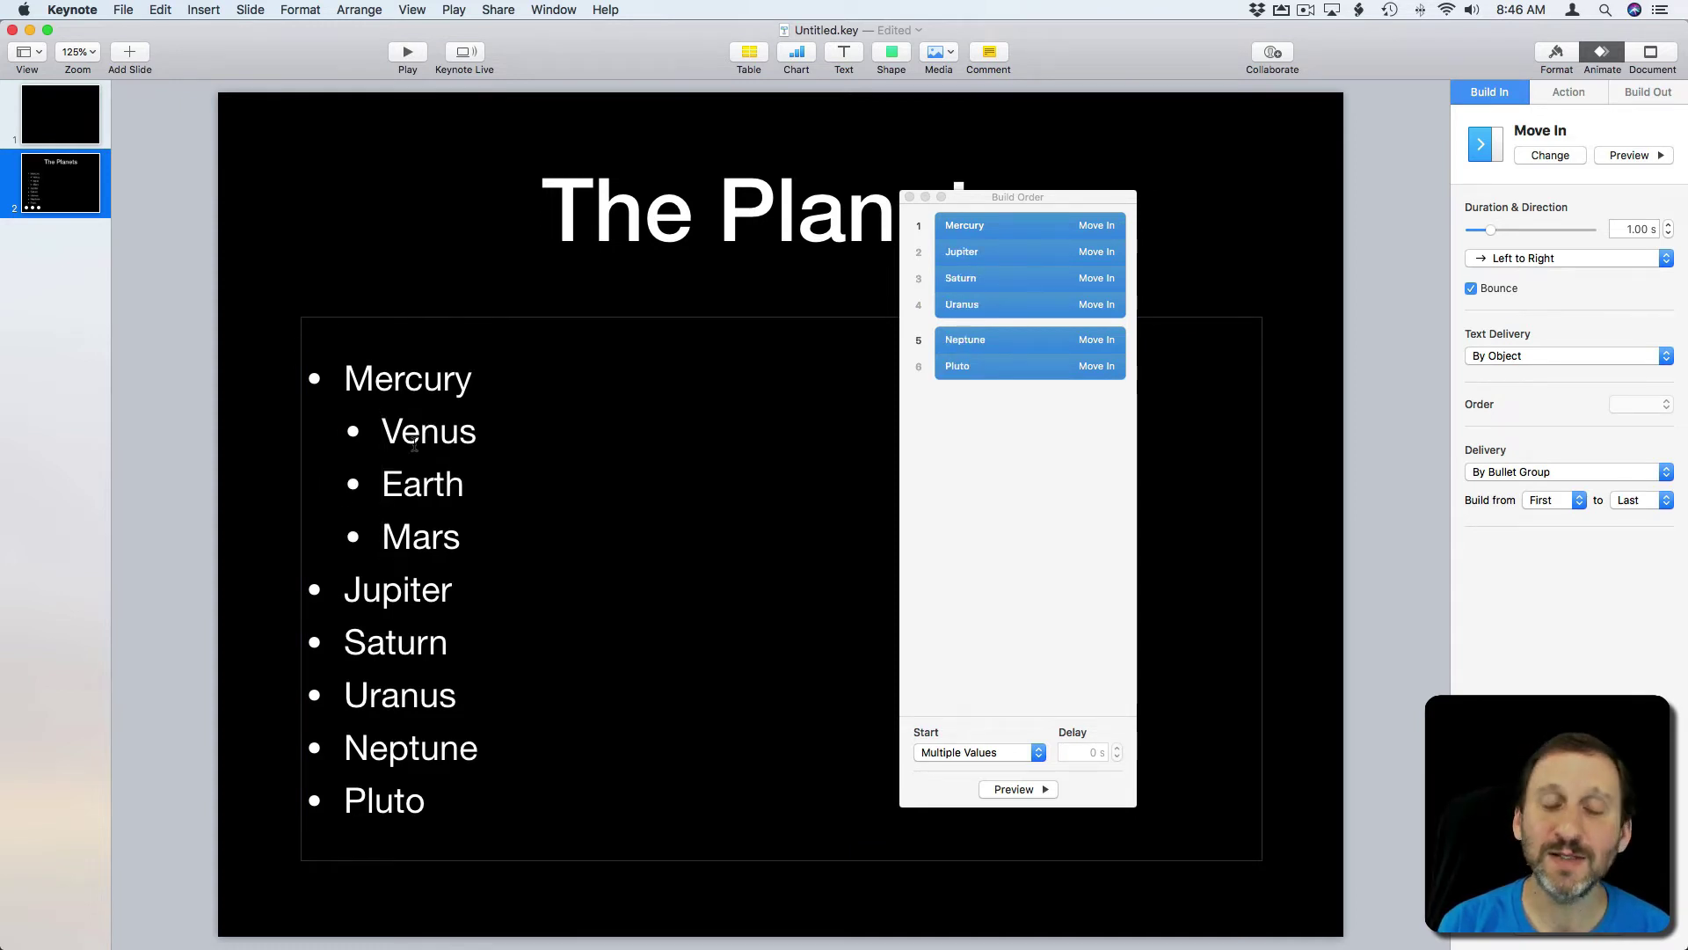
Indent Saturn, Uranus and Neptune as sub-bullets under Jupiter
click(343, 642)
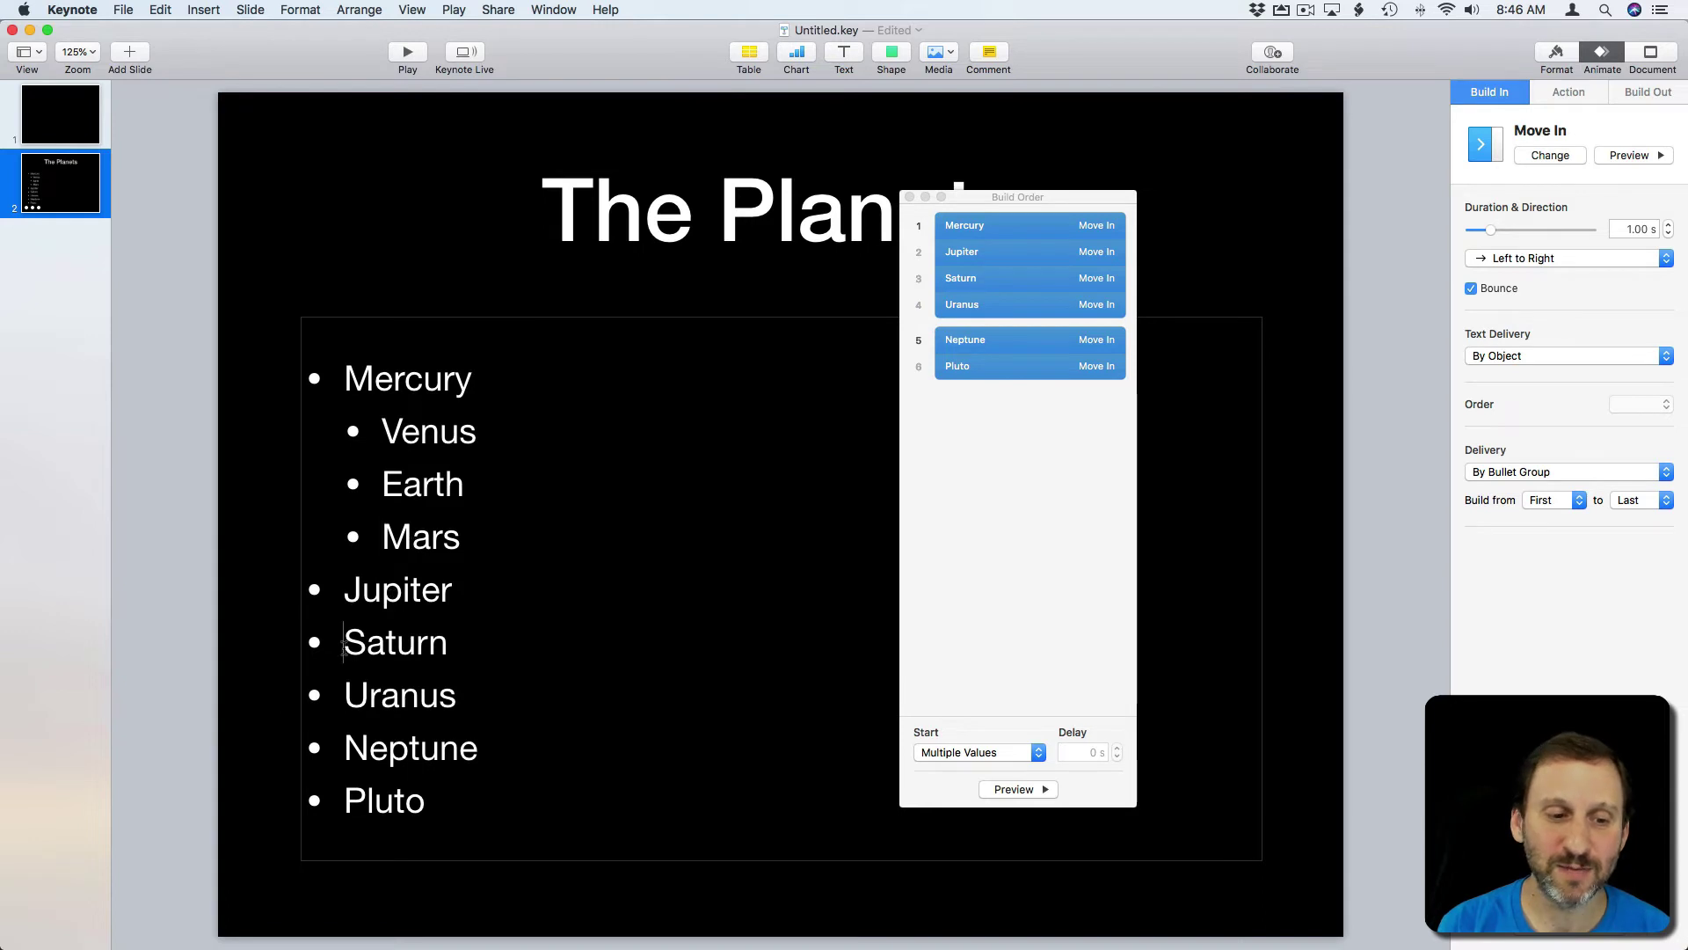
key(Tab)
click(343, 694)
key(Tab)
click(343, 747)
key(Tab)
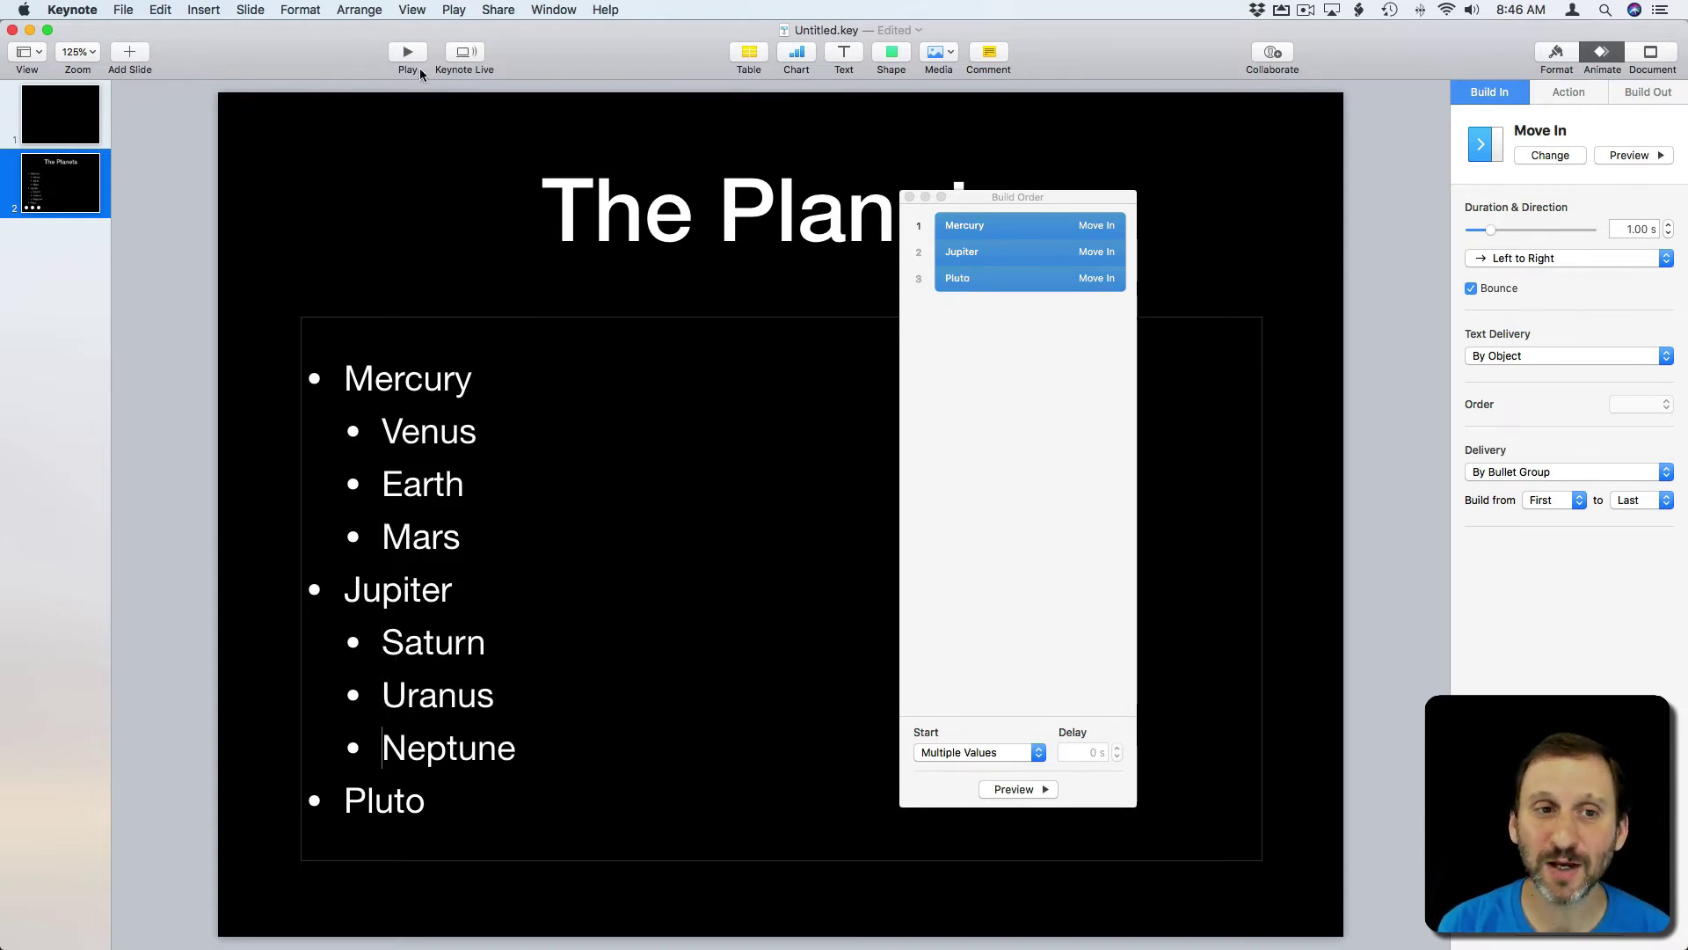
Set the Mercury, Jupiter and Pluto group builds to start On Click and test-play the slideshow
click(1036, 257)
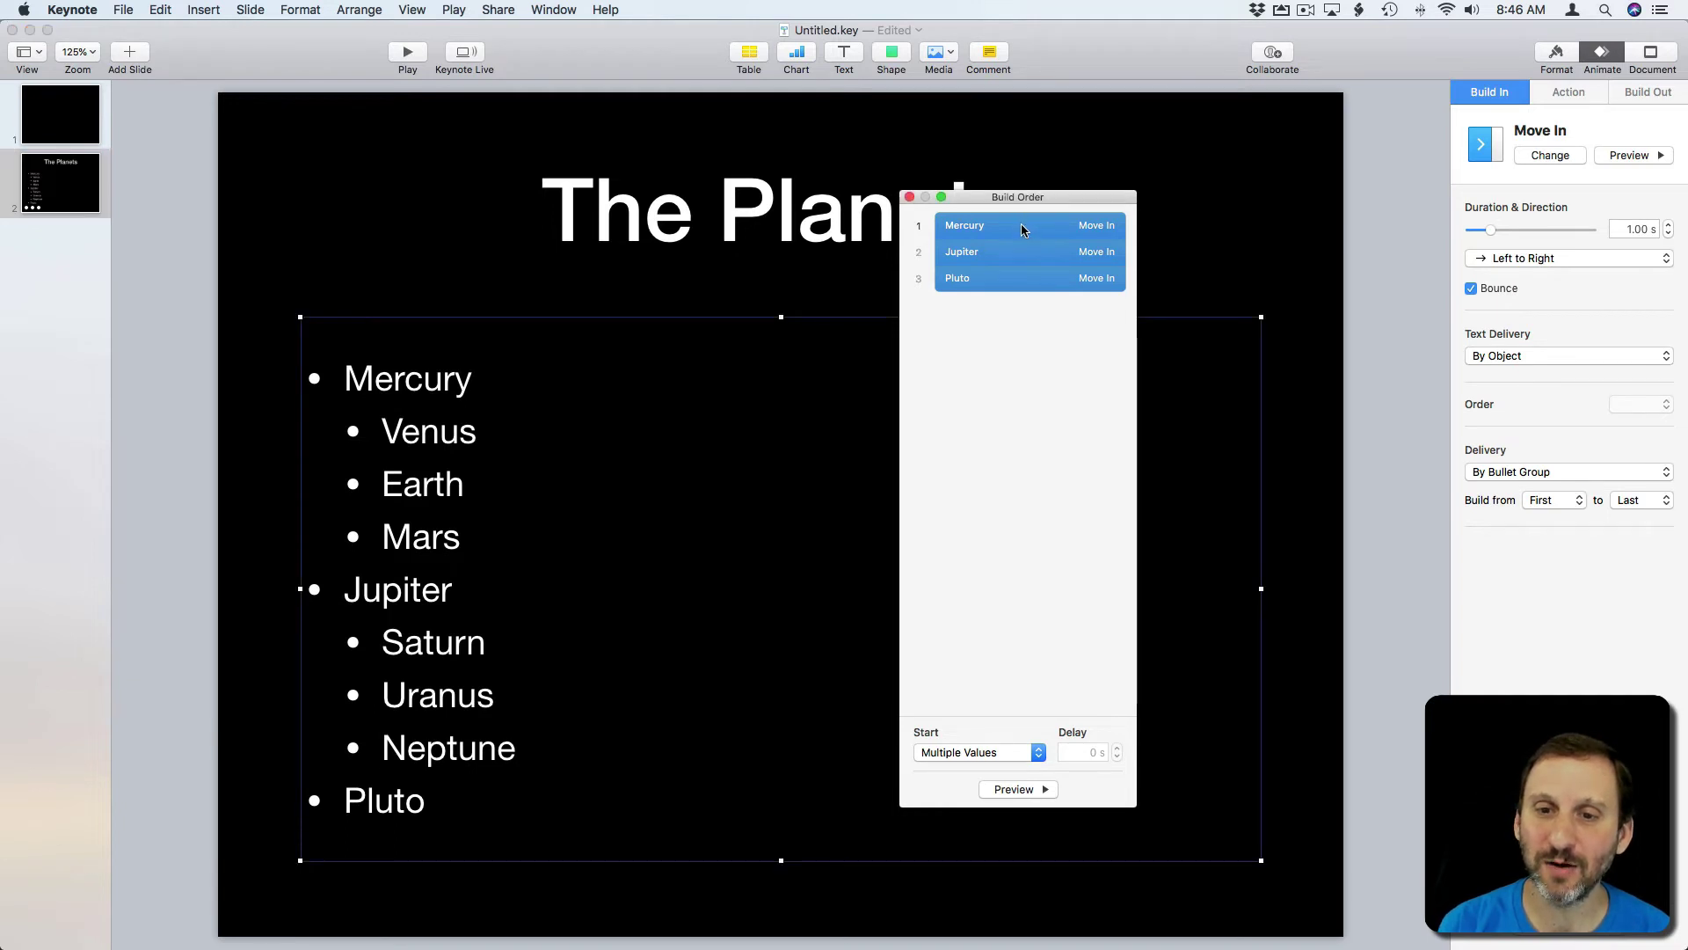
click(985, 752)
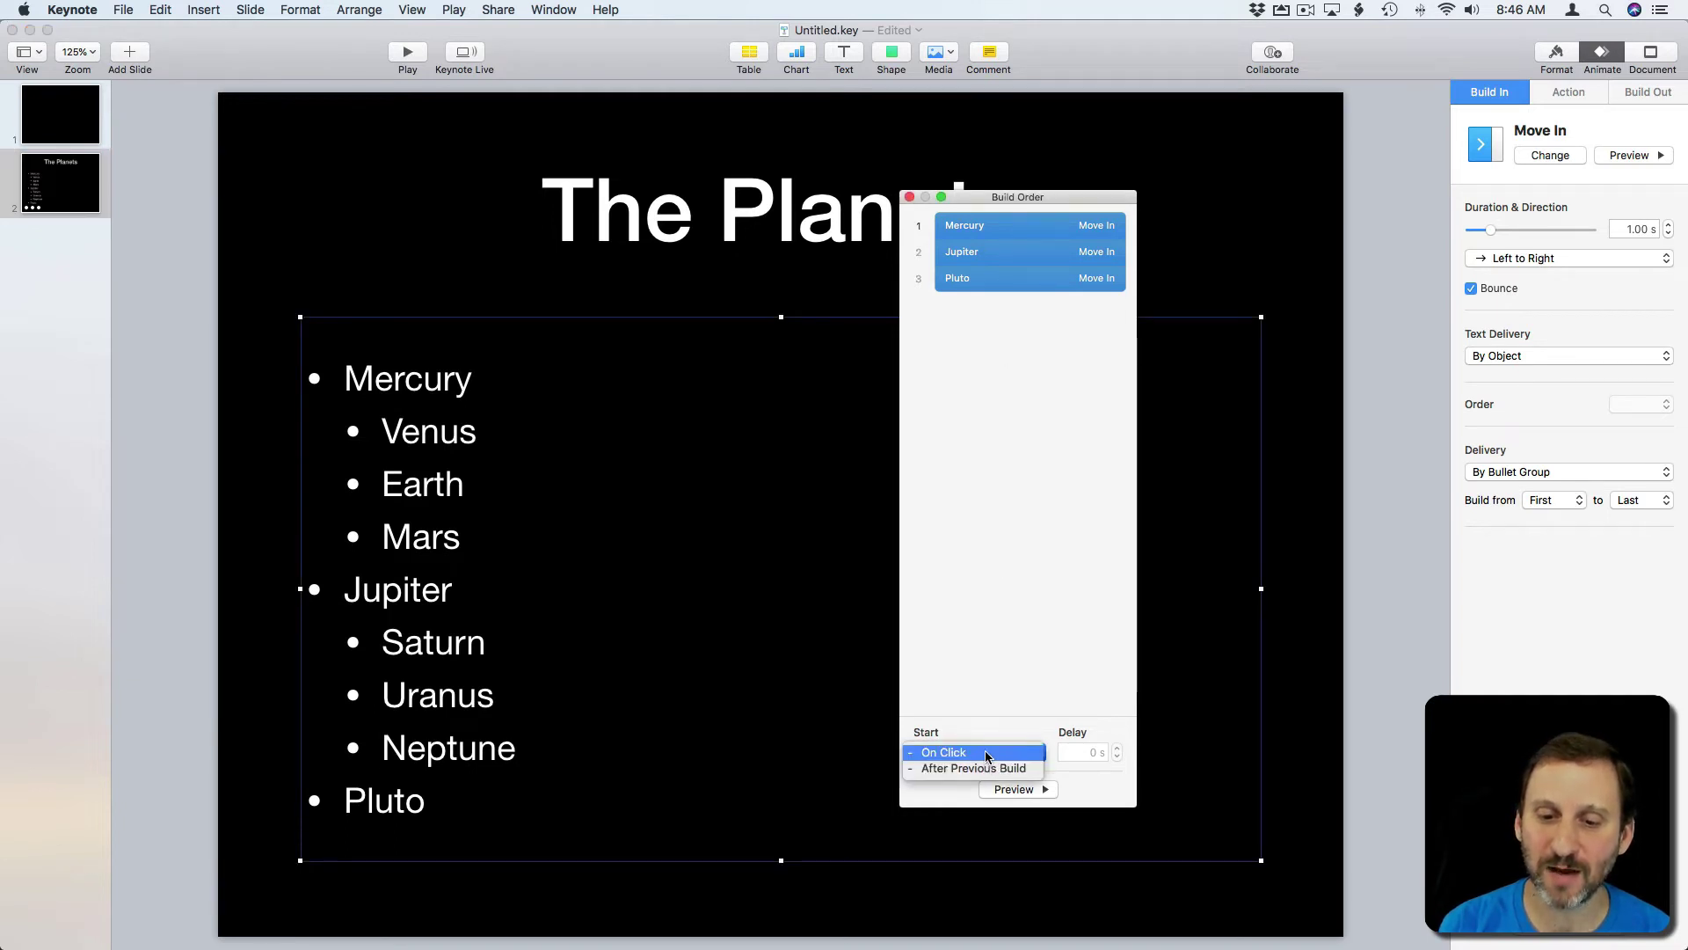
click(986, 751)
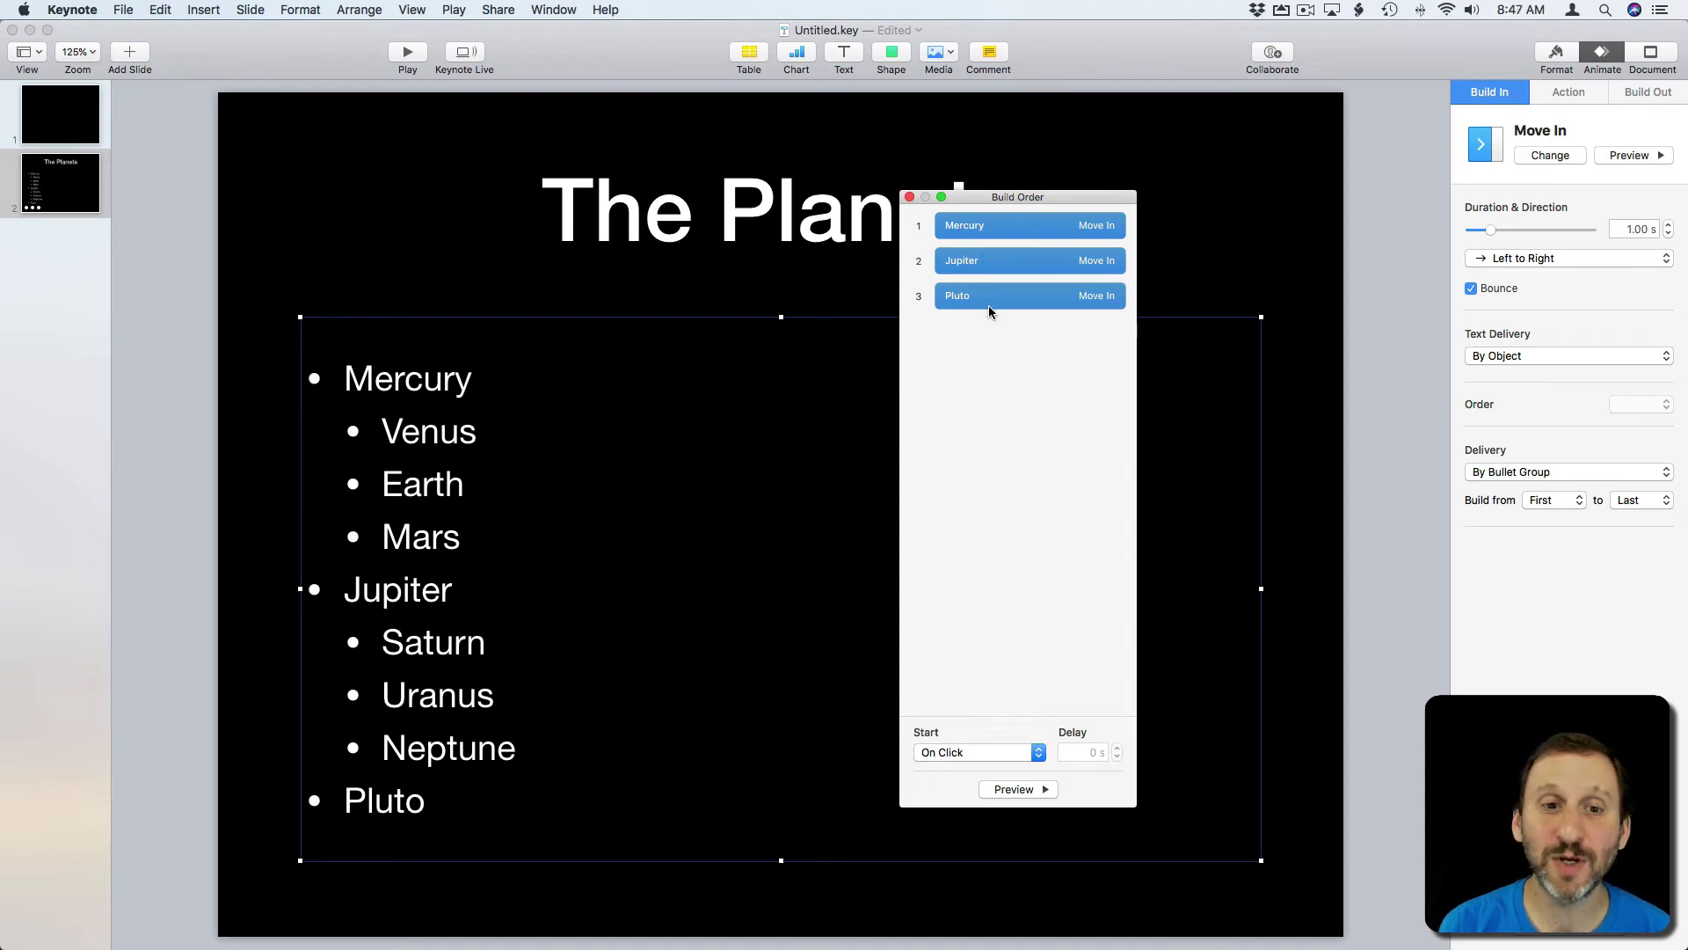
click(407, 55)
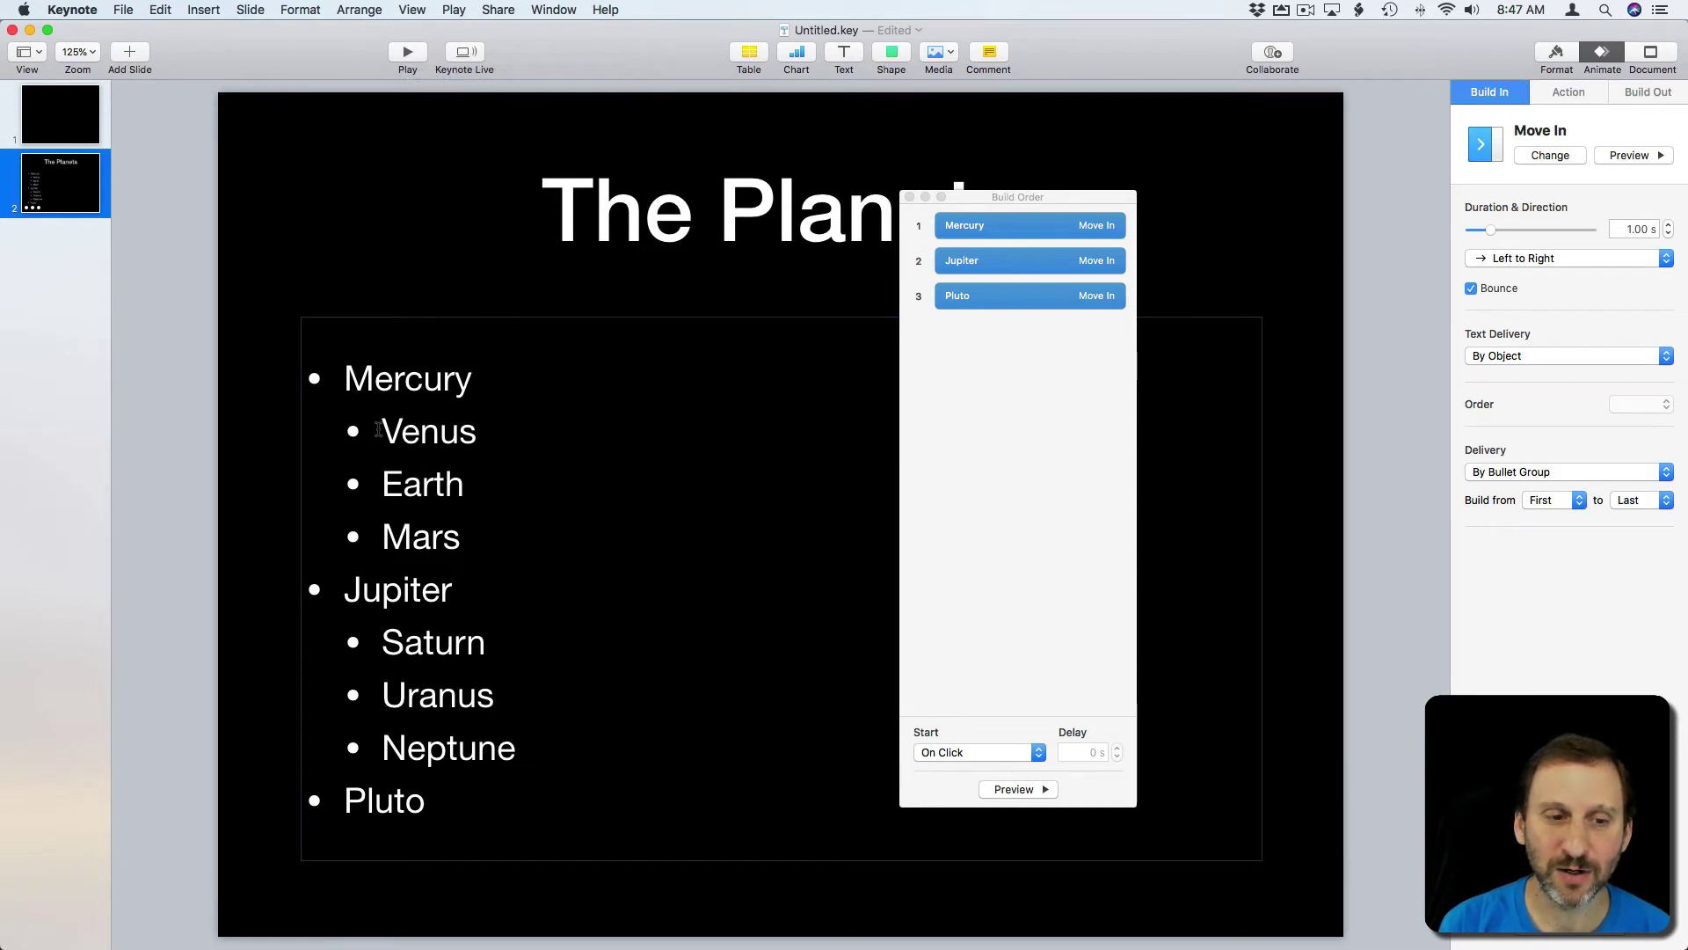
Set the indent of the Venus, Earth and Mars bullets to 0 in the Format bullets settings
key(super+a)
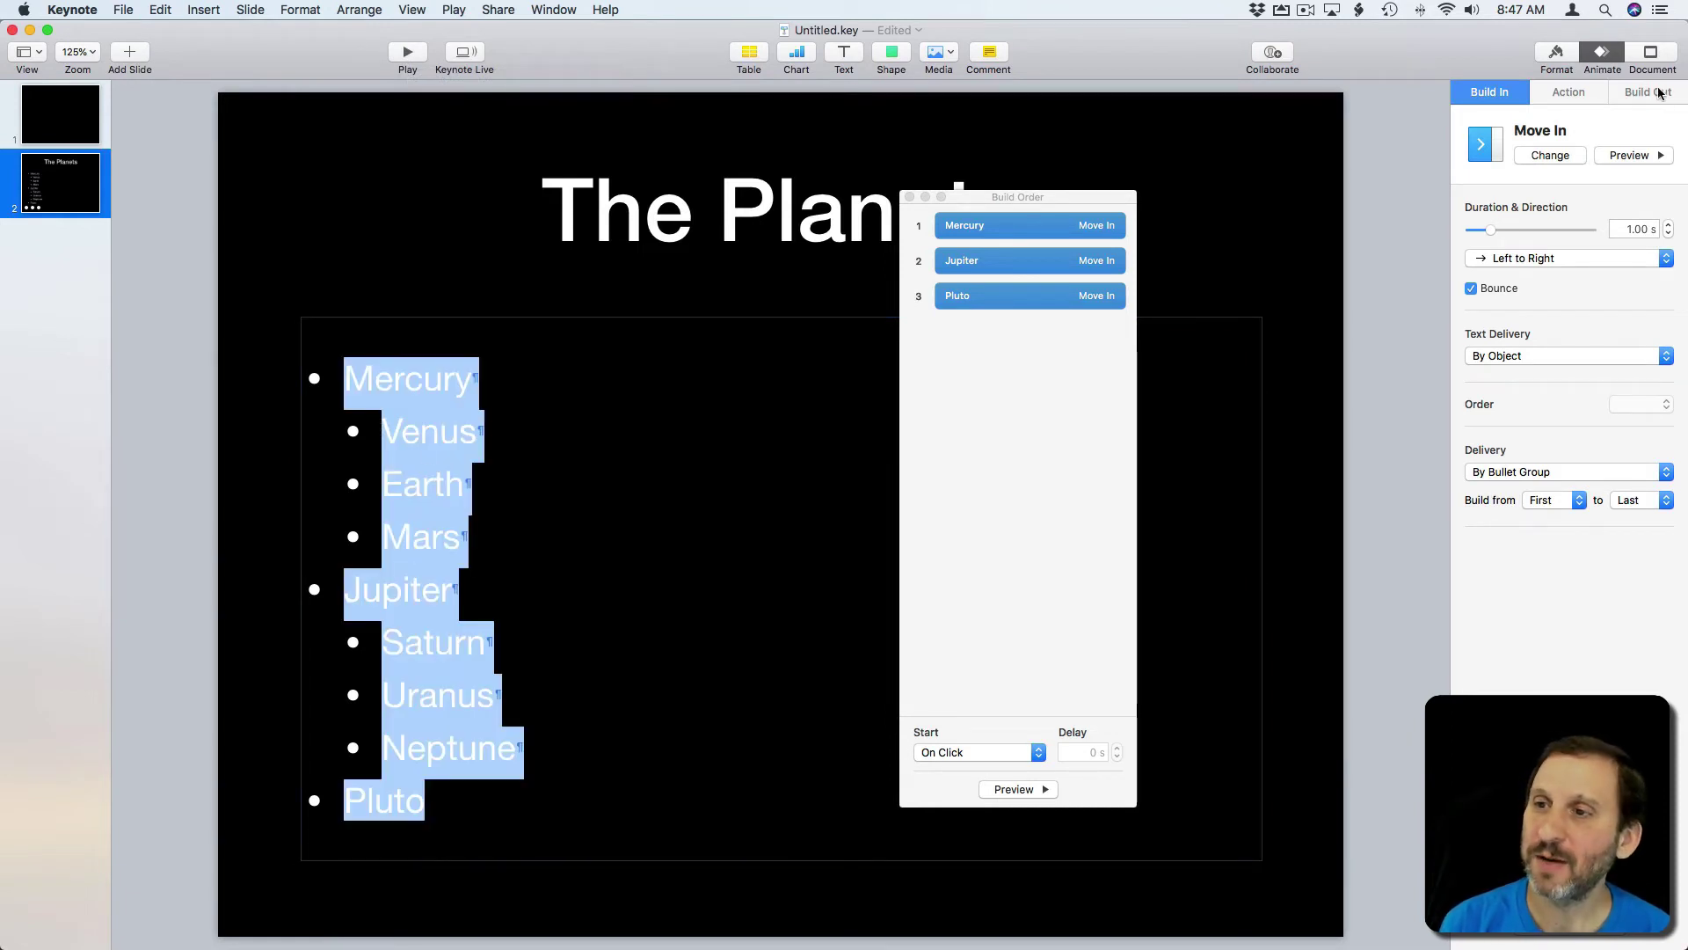
click(1556, 56)
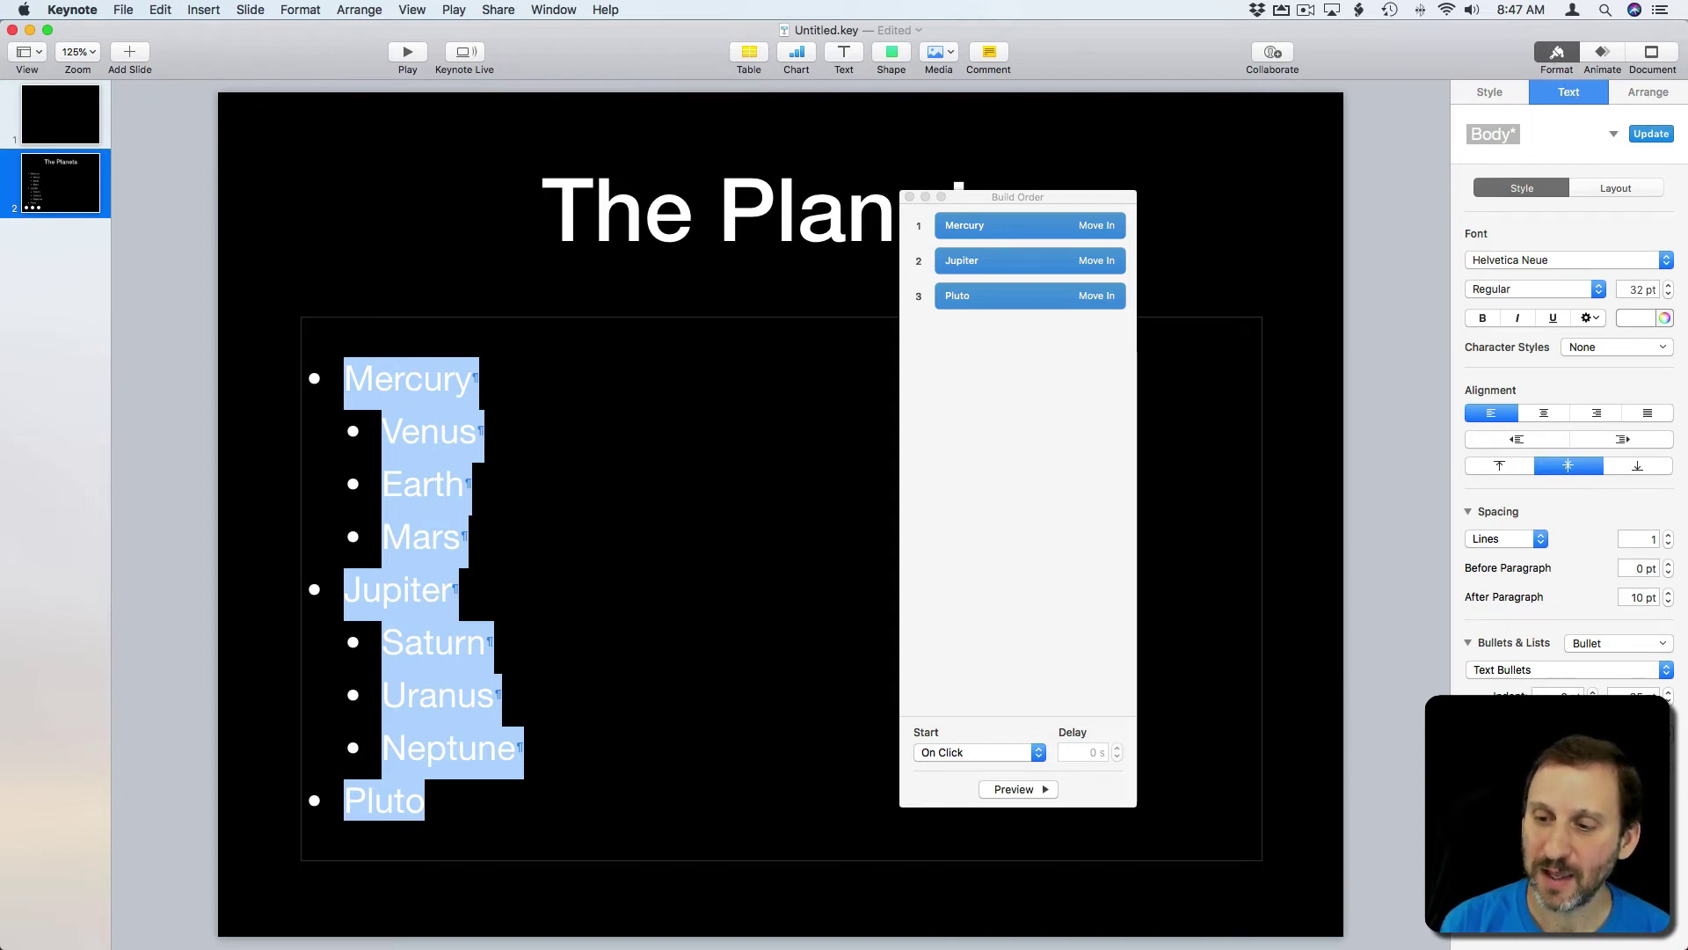
click(398, 415)
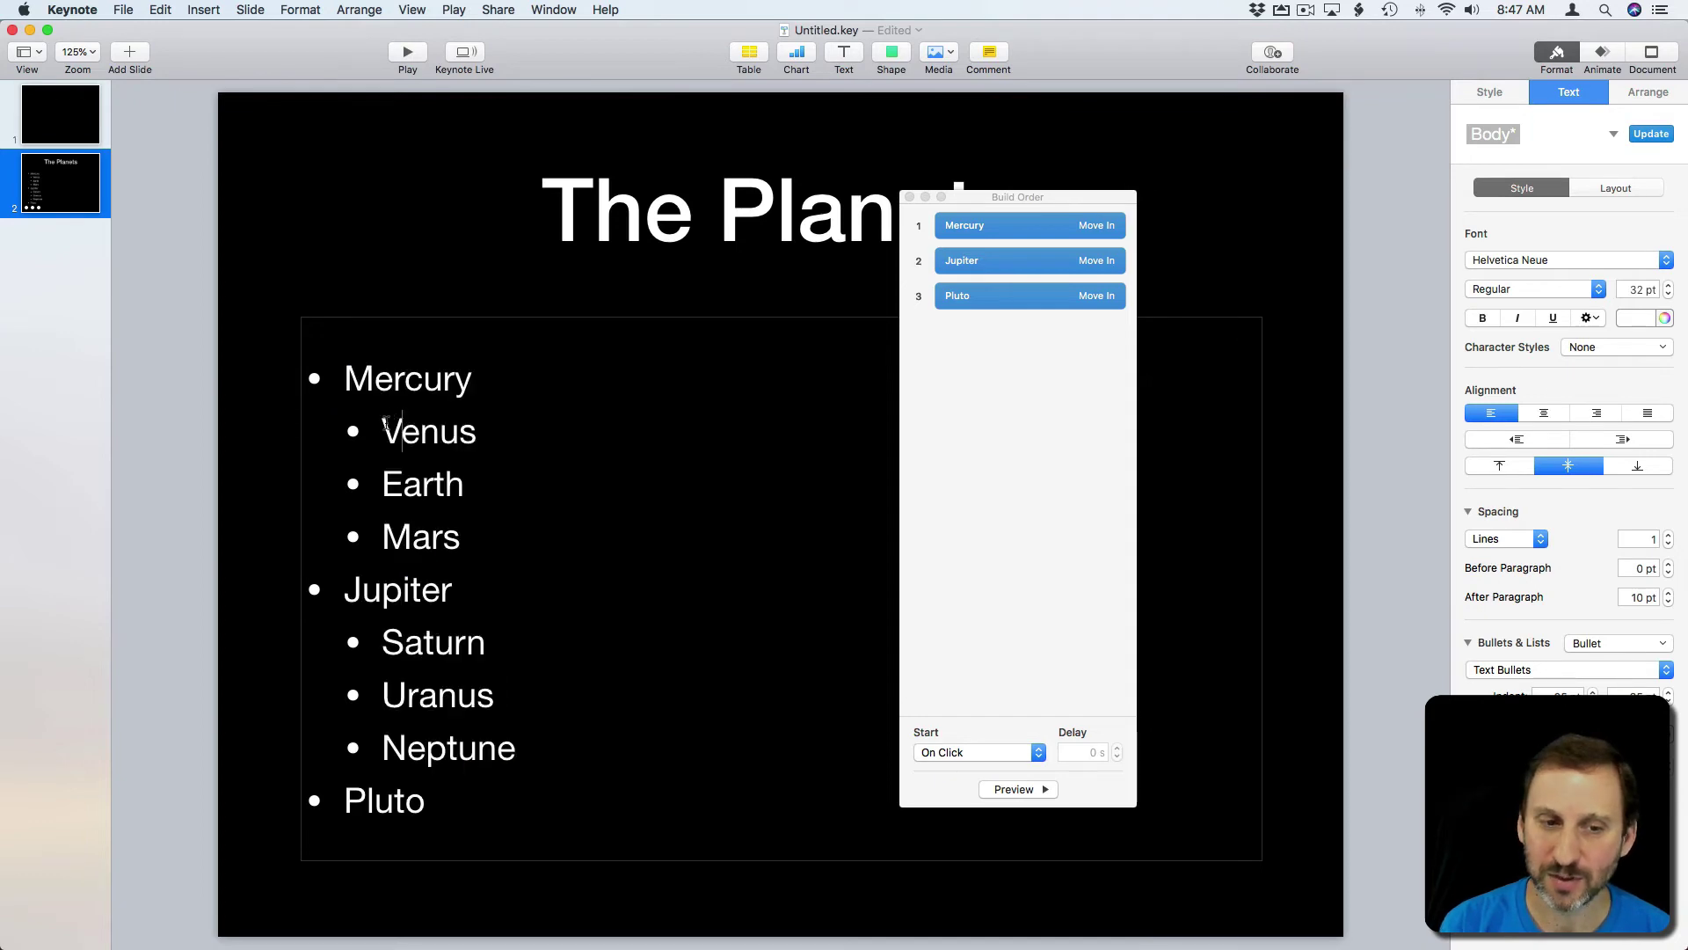
drag(381, 427, 467, 538)
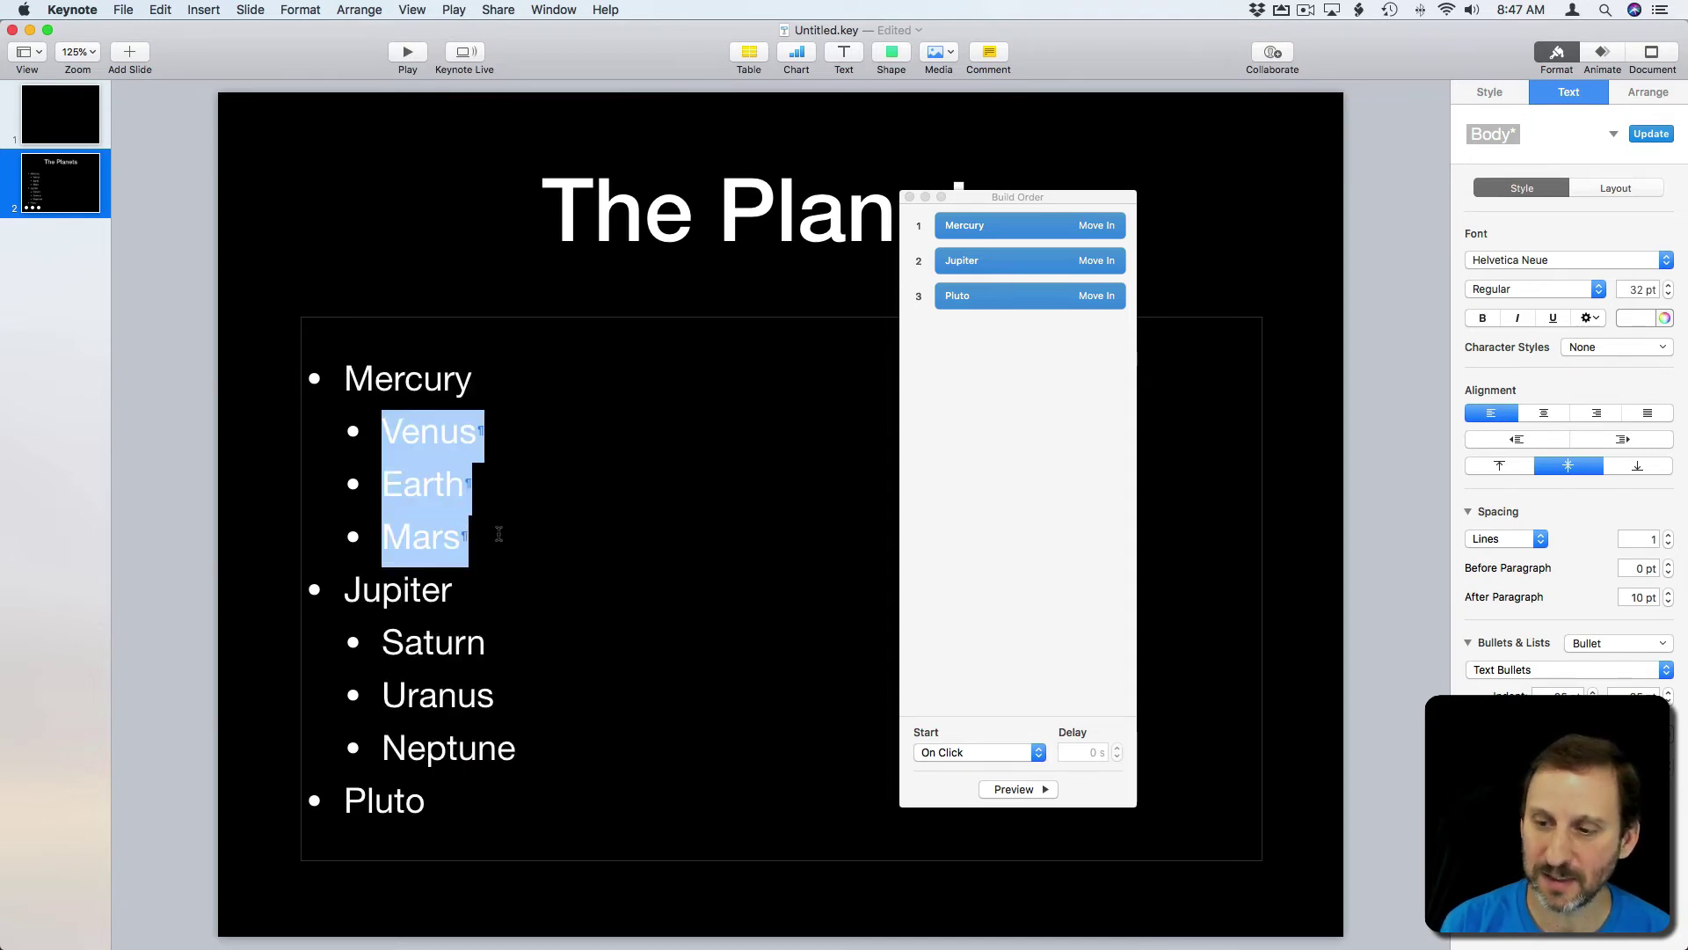
click(1558, 694)
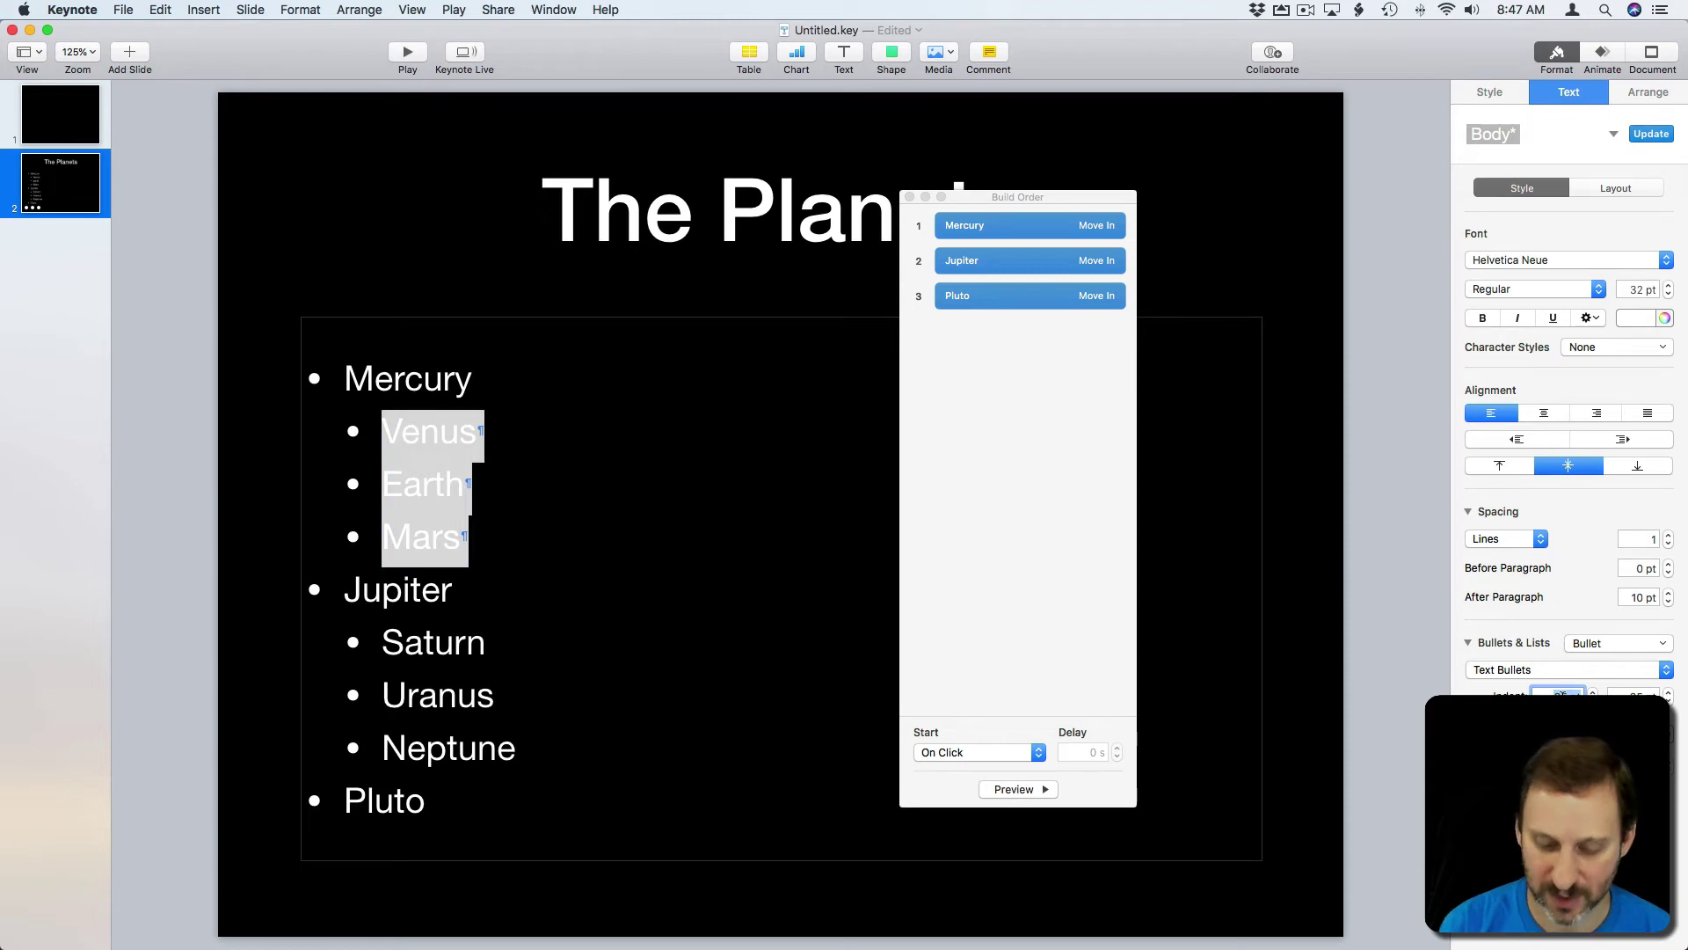
text(0)
key(Return)
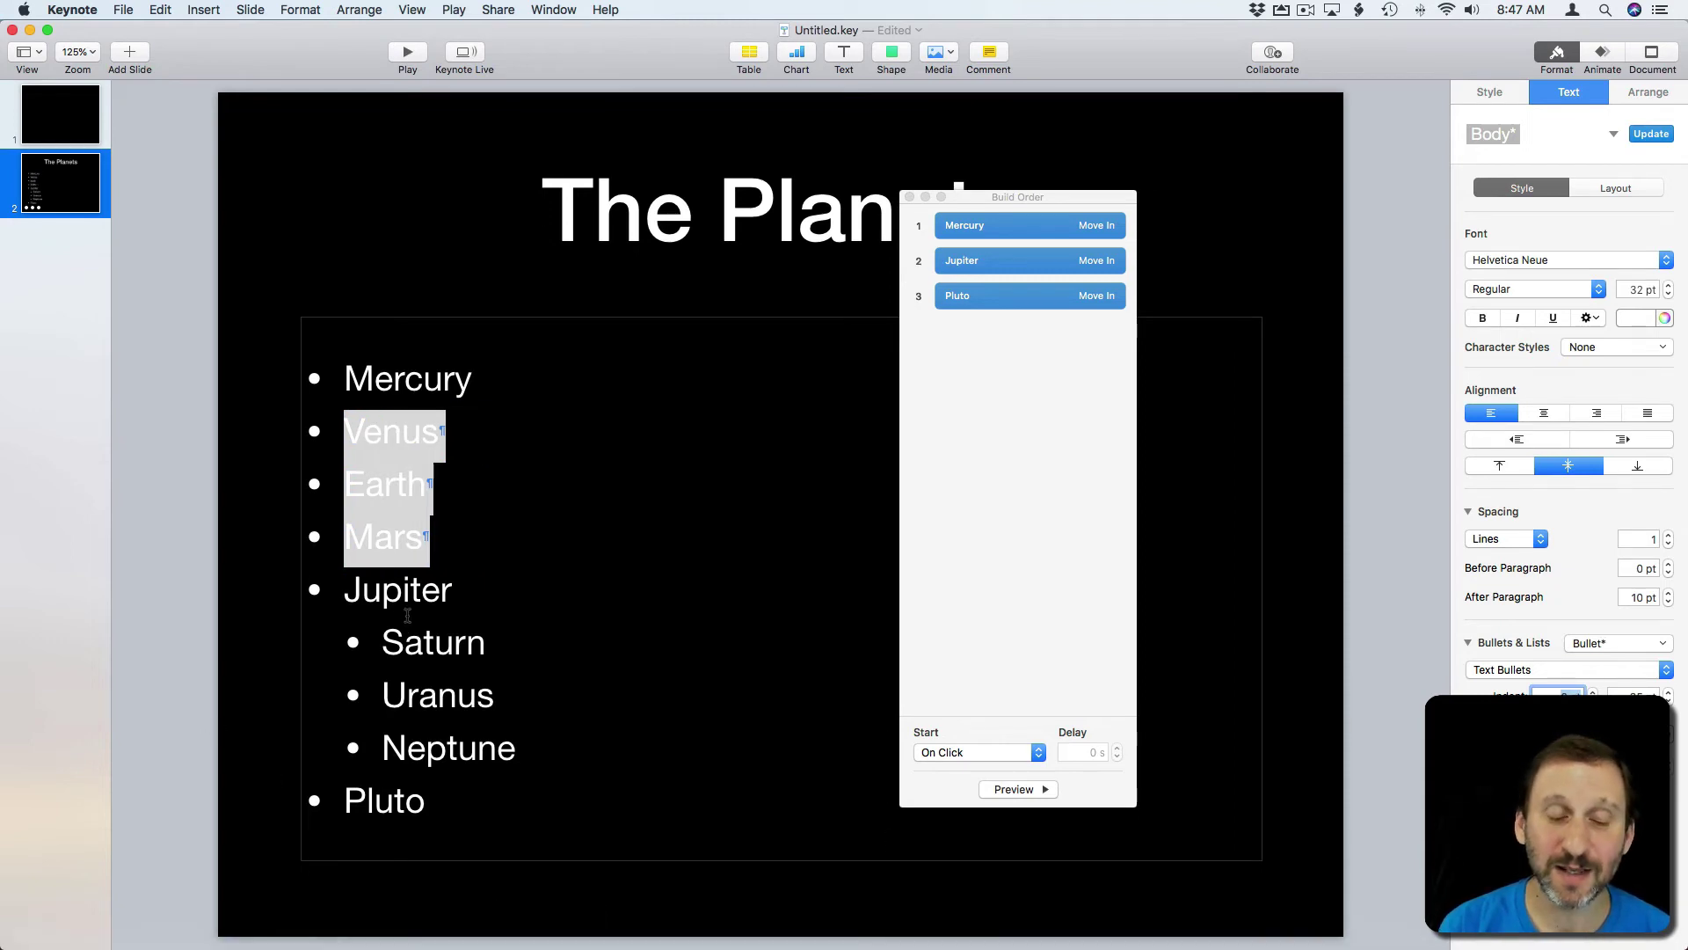
Set the Saturn, Uranus and Neptune bullets to indent 0 and start the slideshow
drag(382, 645, 512, 746)
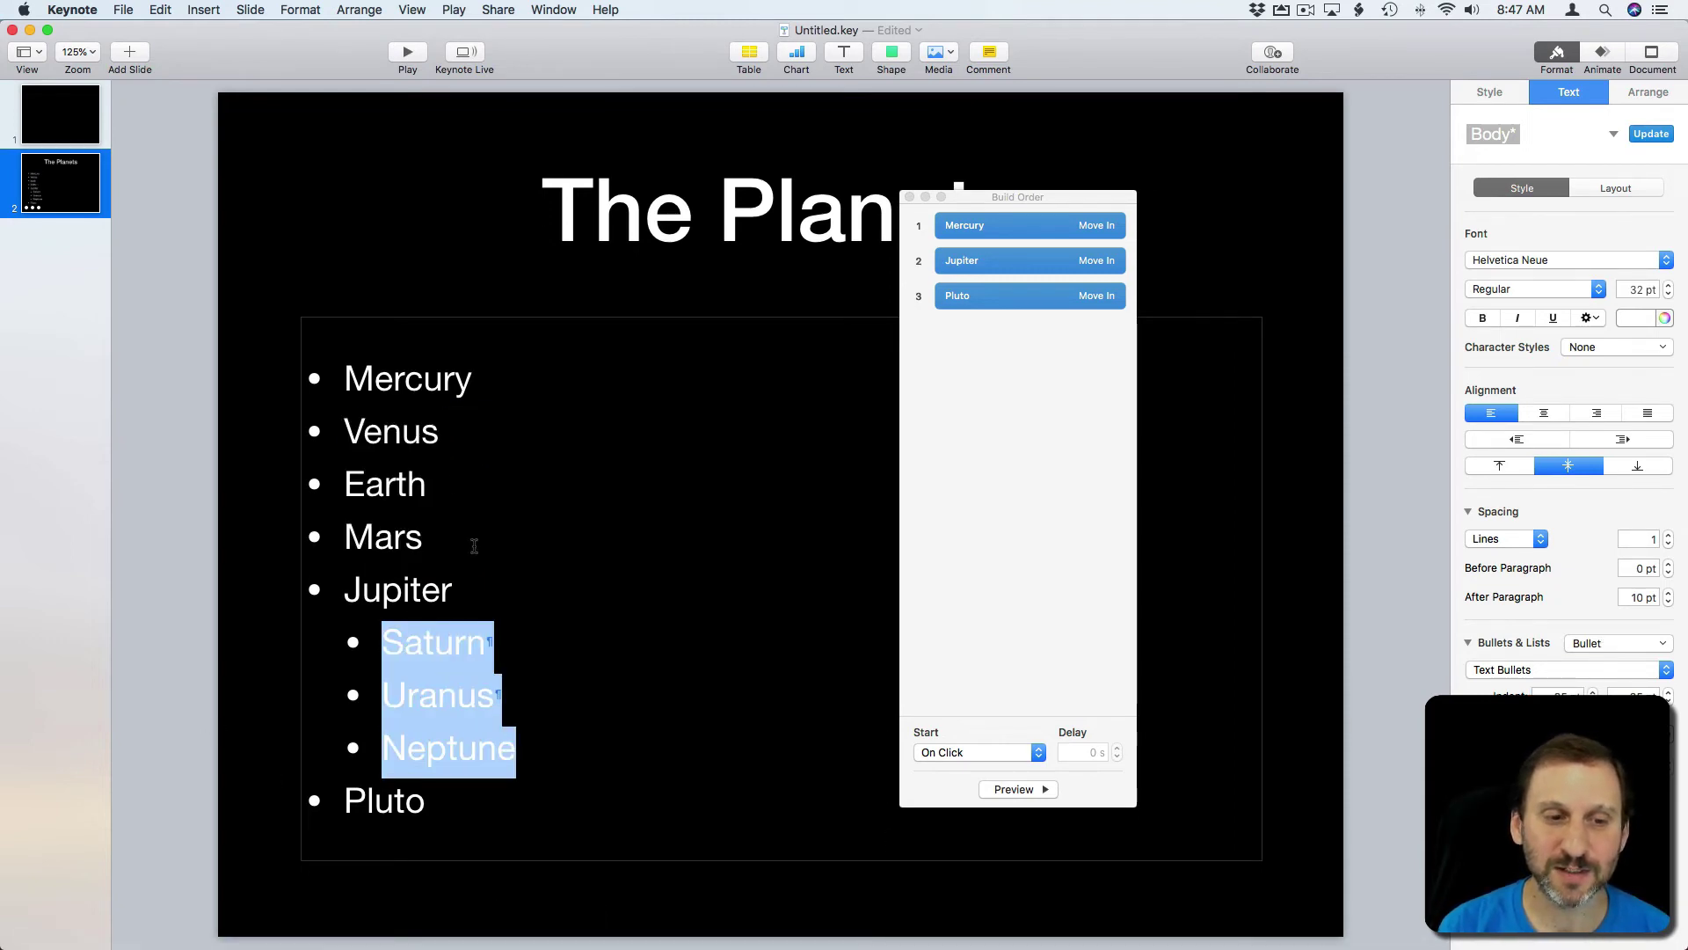
click(1557, 694)
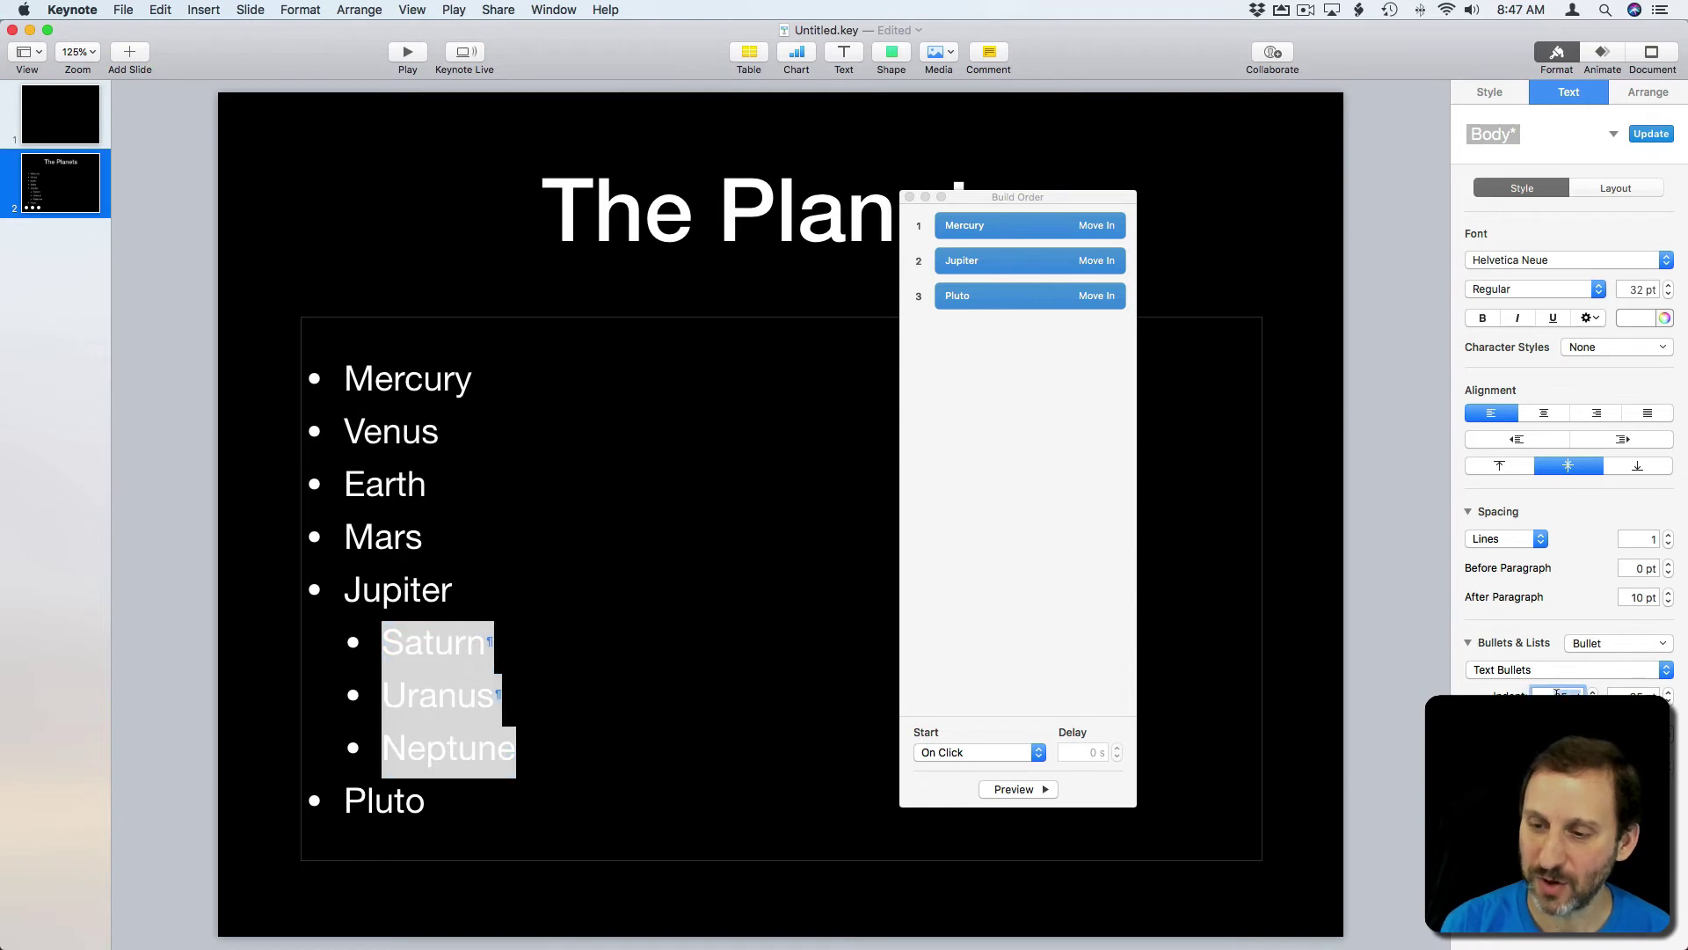
text(0)
key(Return)
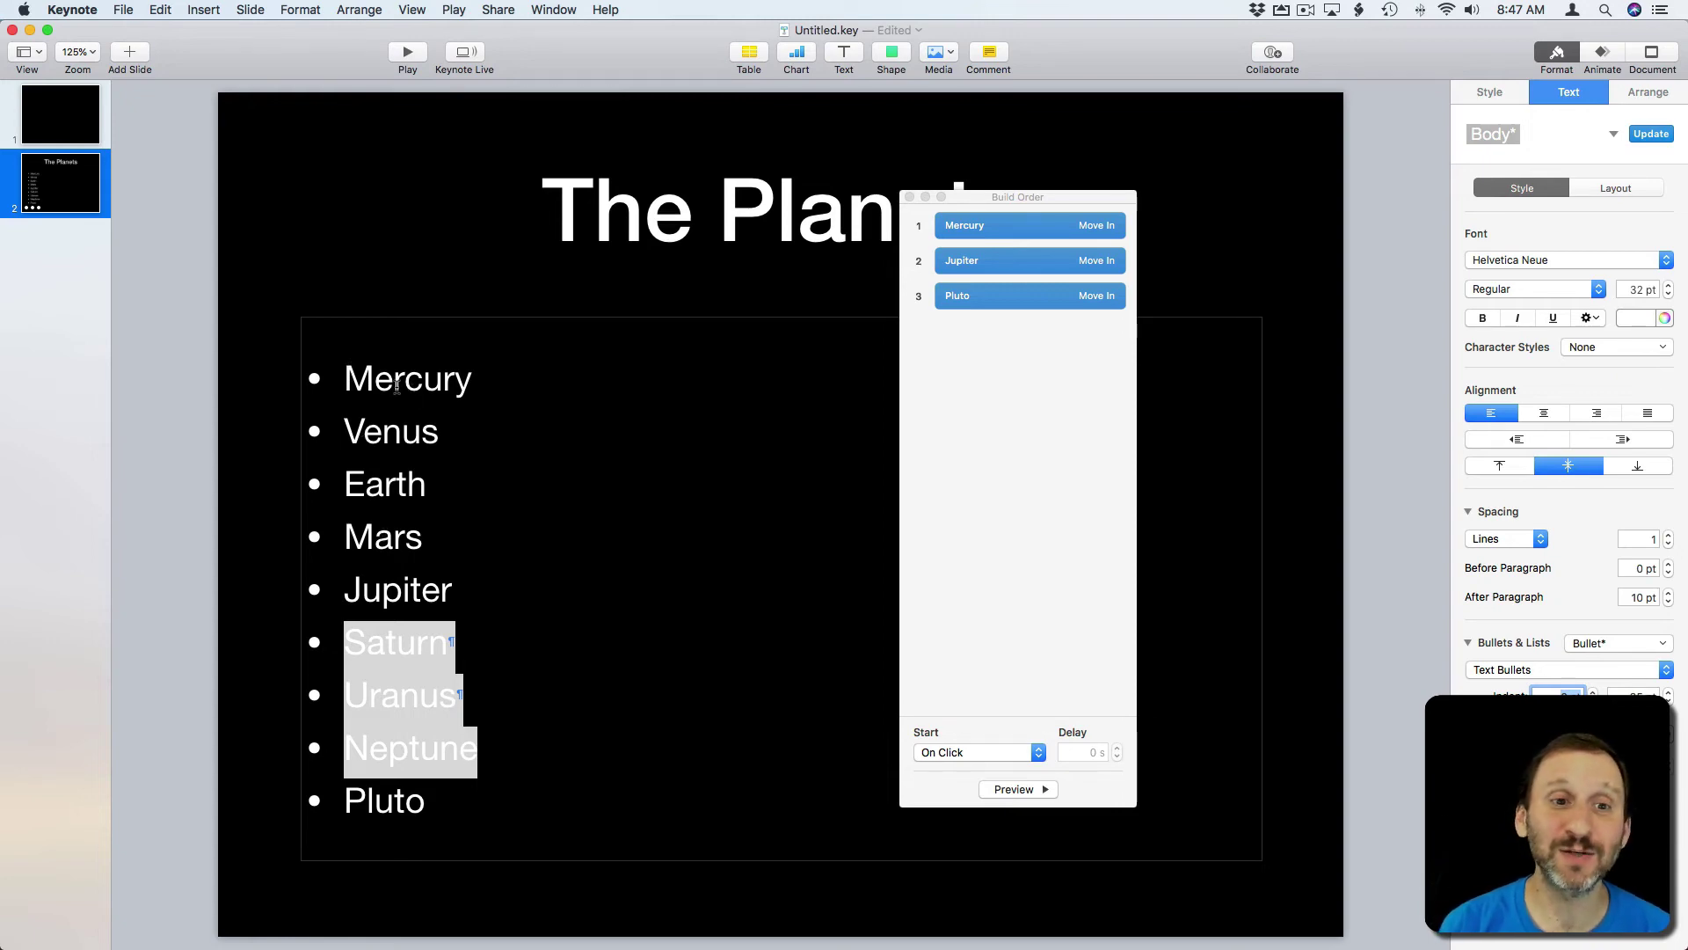
click(408, 53)
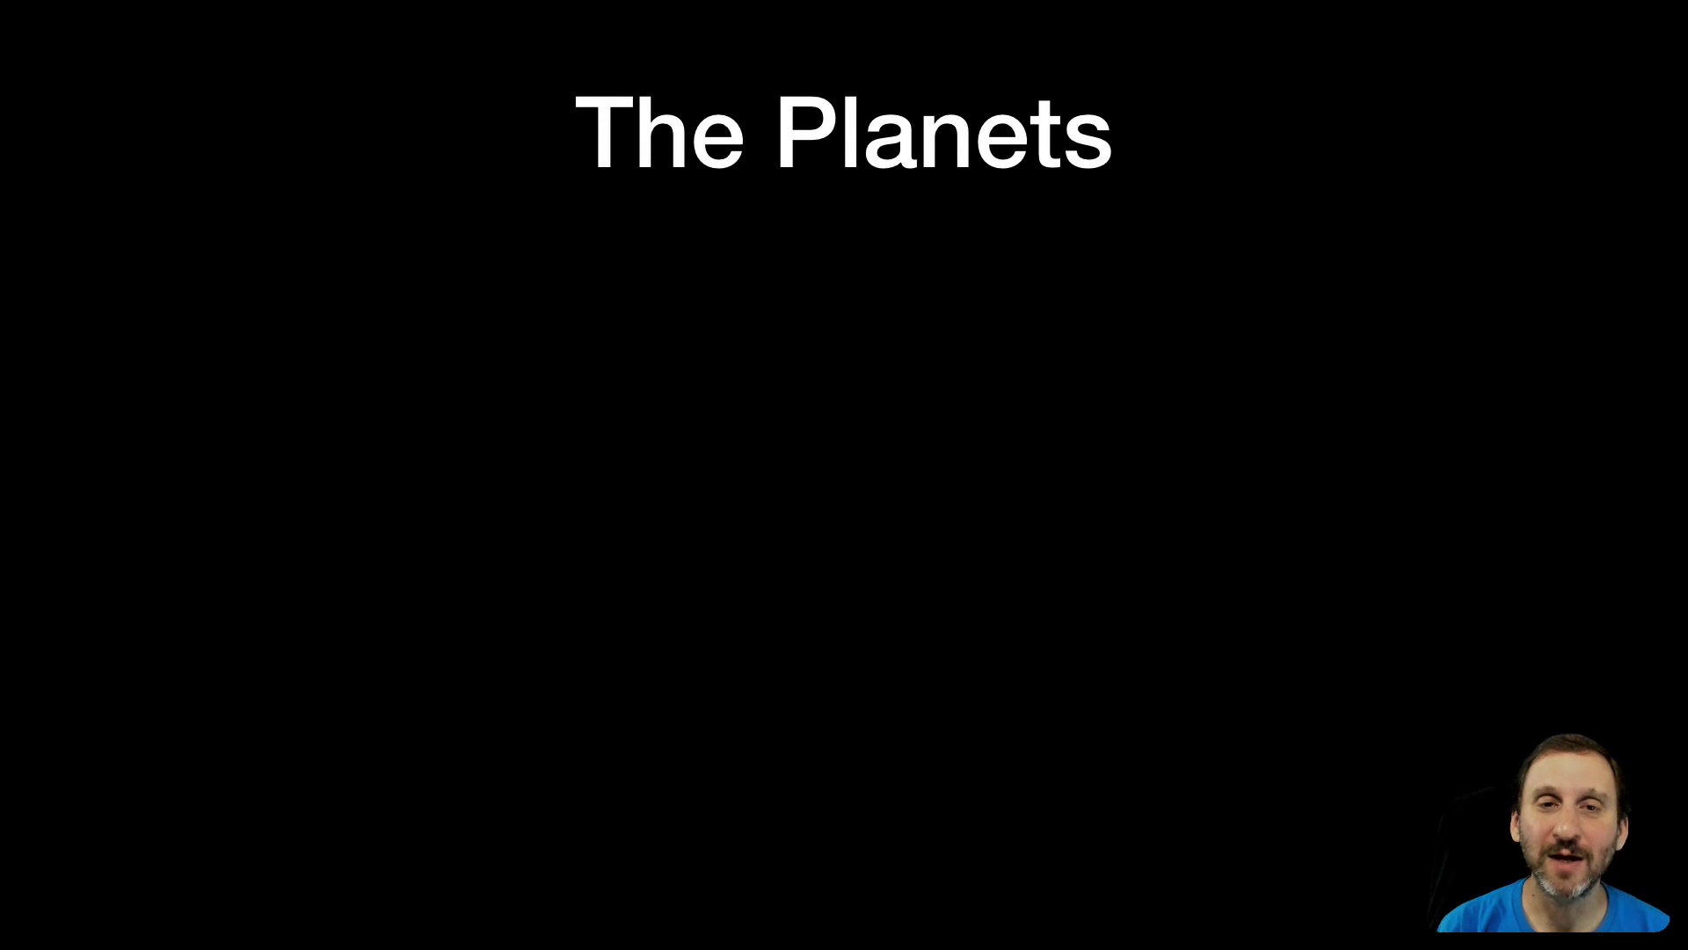
Advance the slideshow to bring in the first group of planet bullets
key(space)
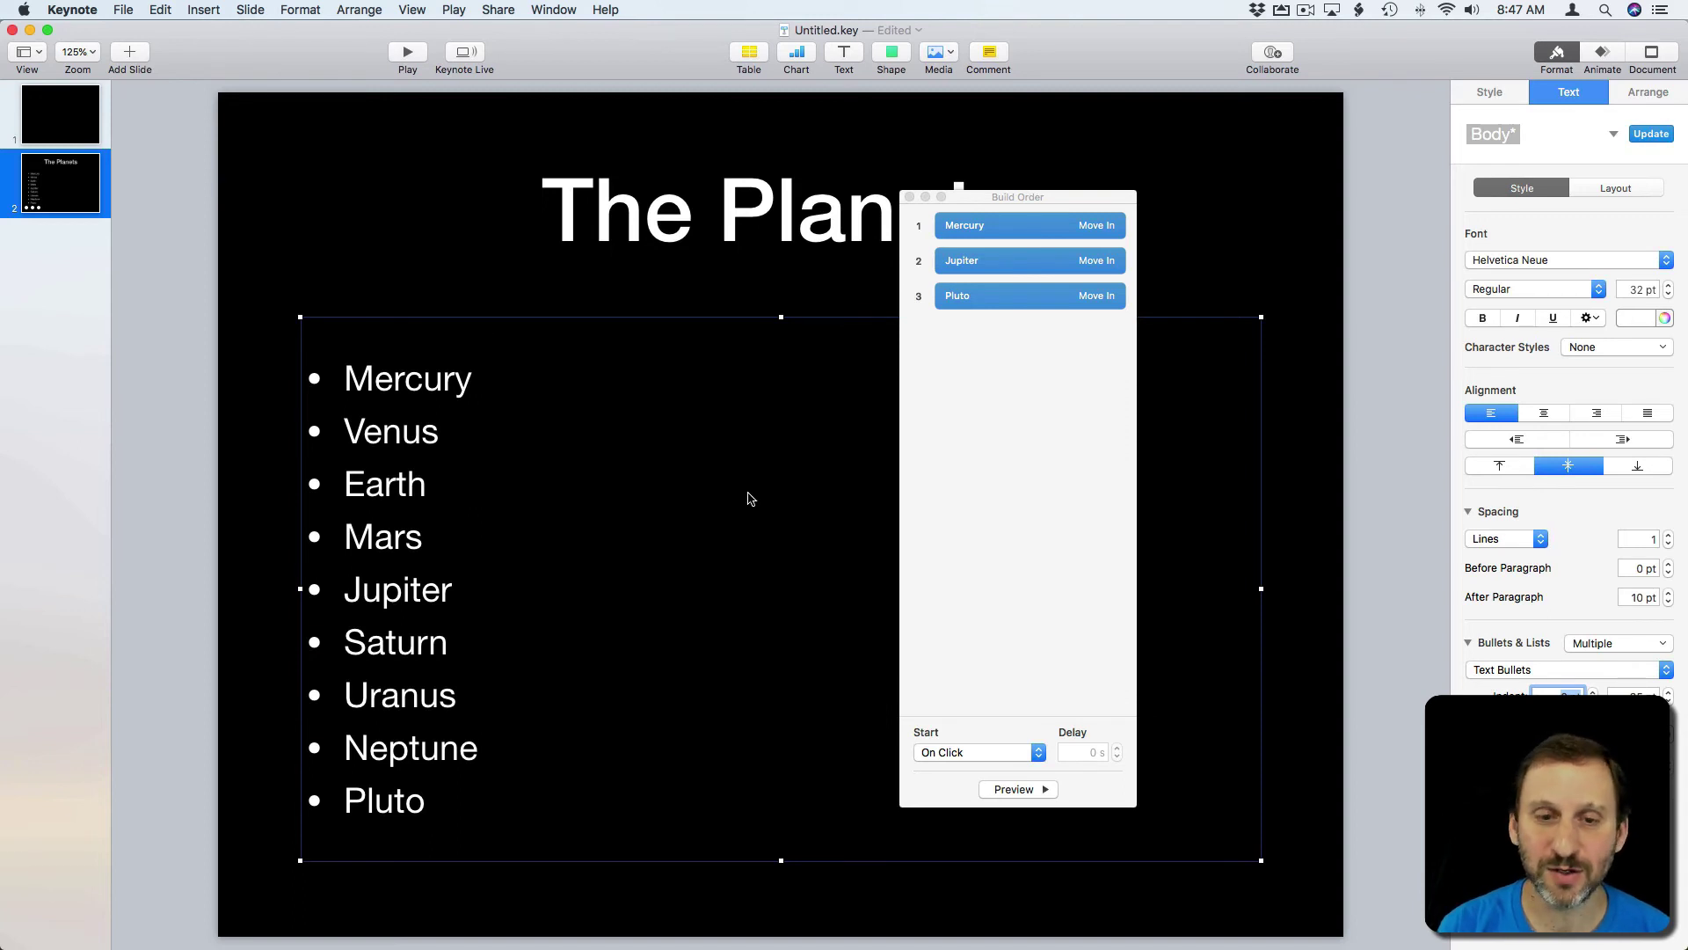
Restore the flat nine-planet list with undo/redo and briefly preview the slideshow
click(411, 407)
click(436, 302)
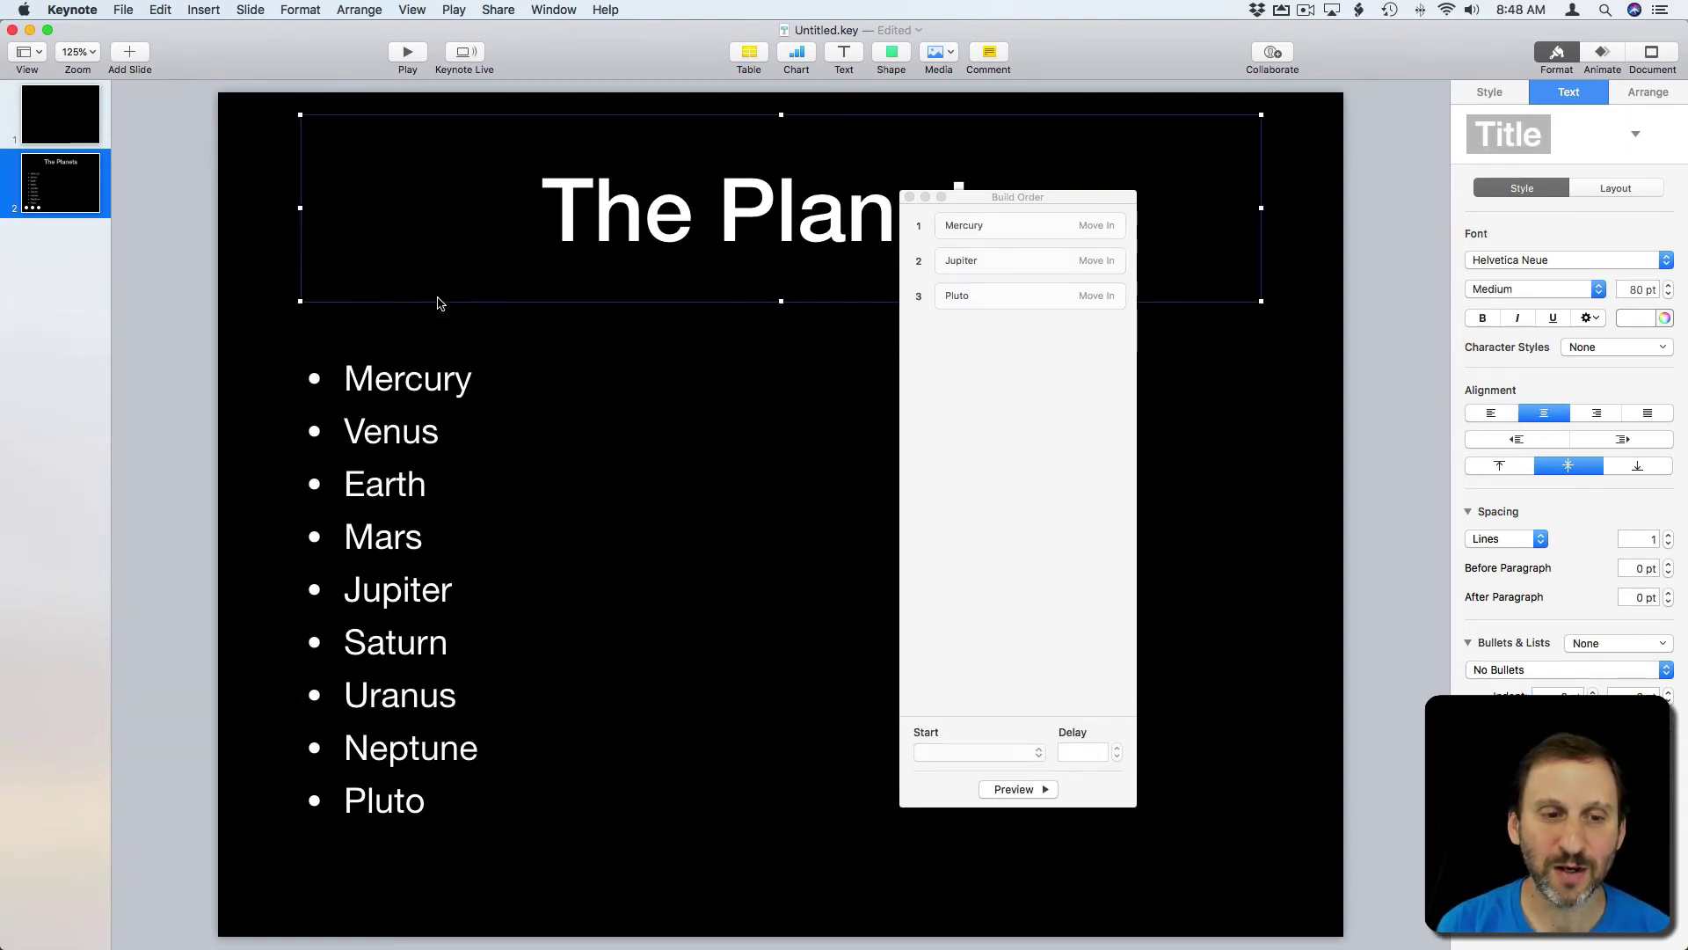
key(super+shift+z)
key(super+shift+z)
key(super+shift+z)
key(super+z)
key(super+z)
key(super+z)
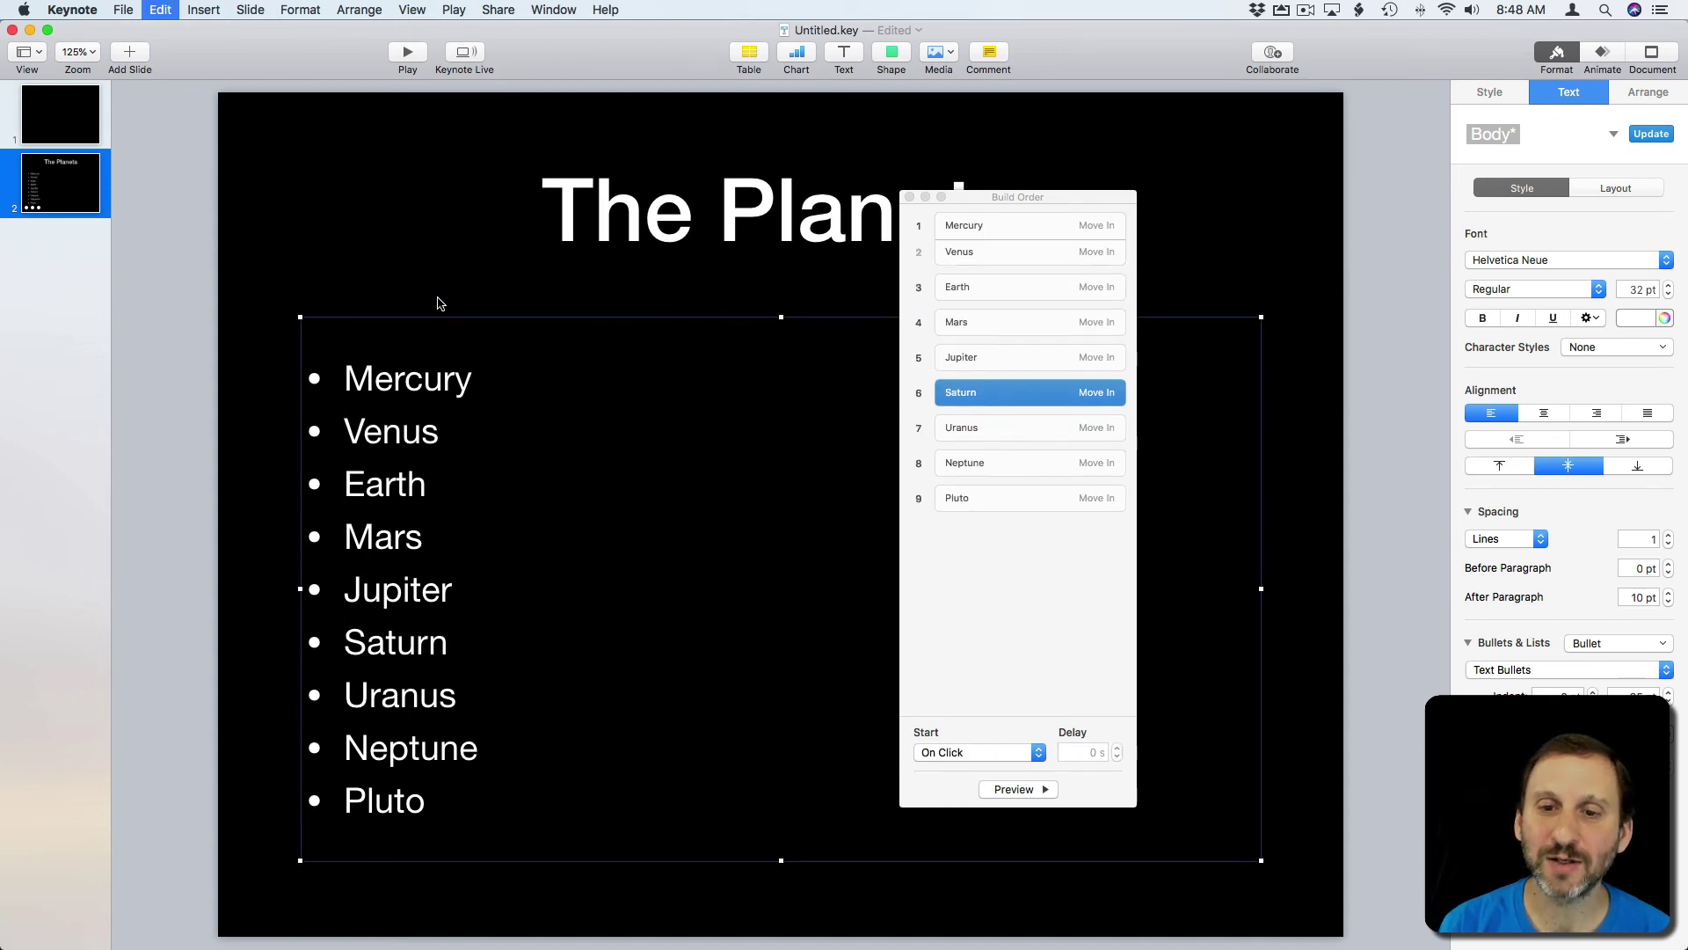
click(407, 52)
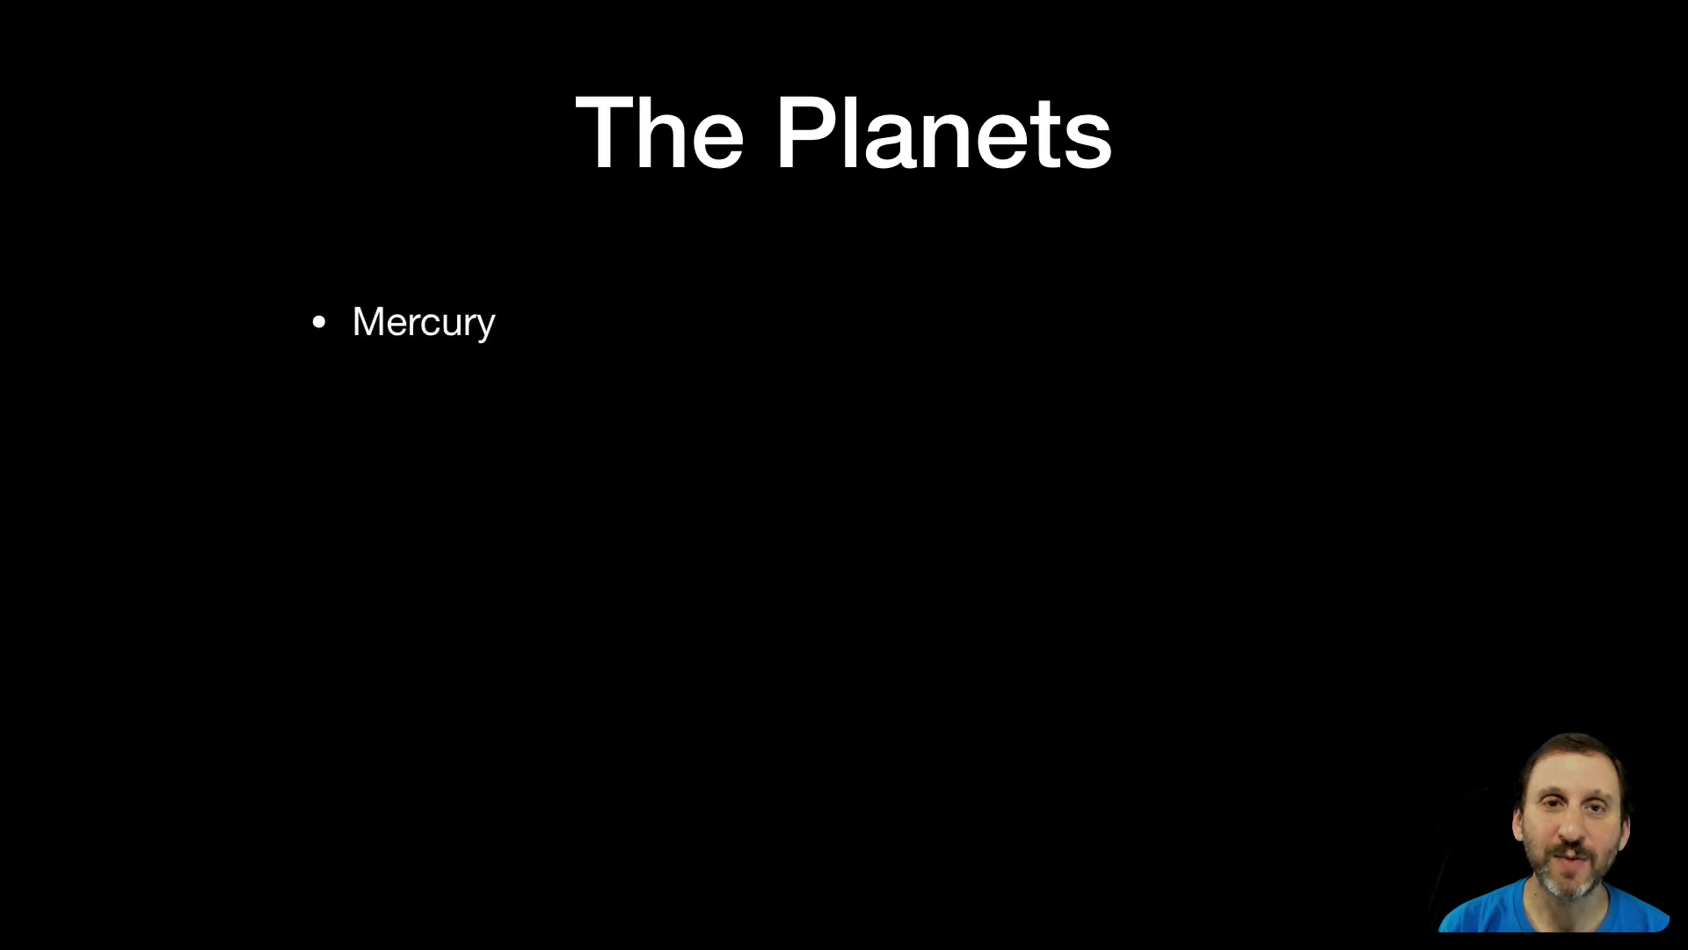
key(Escape)
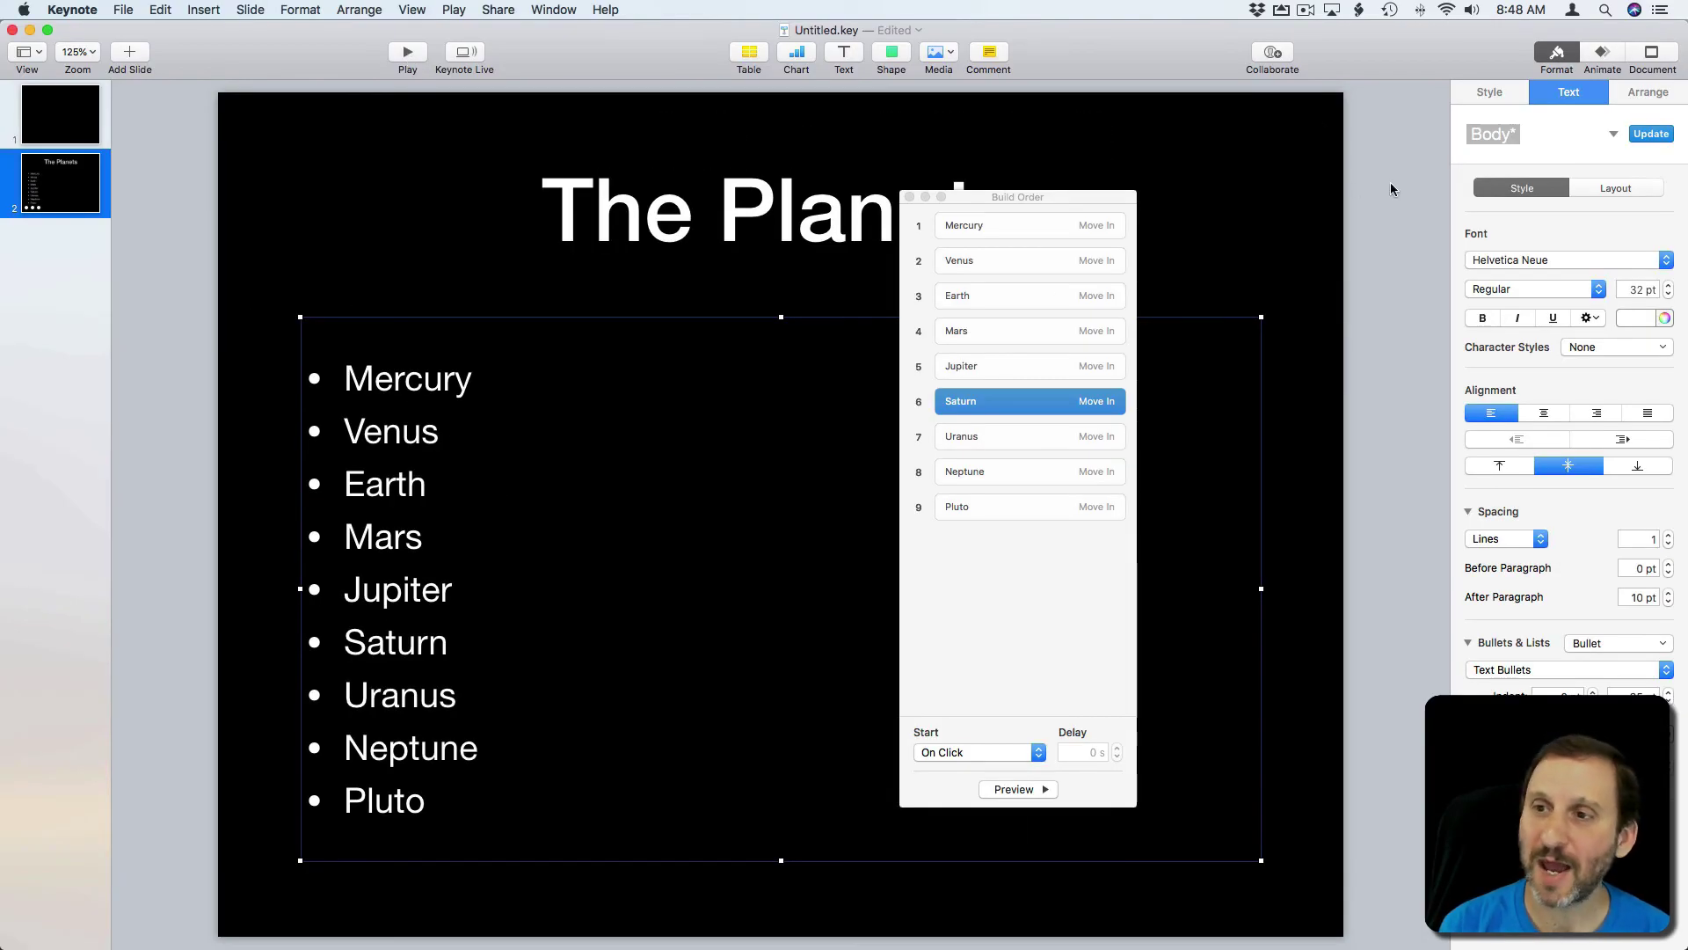
Set the list's Build In delivery to By Highlighted Bullet and play the slideshow
click(1599, 56)
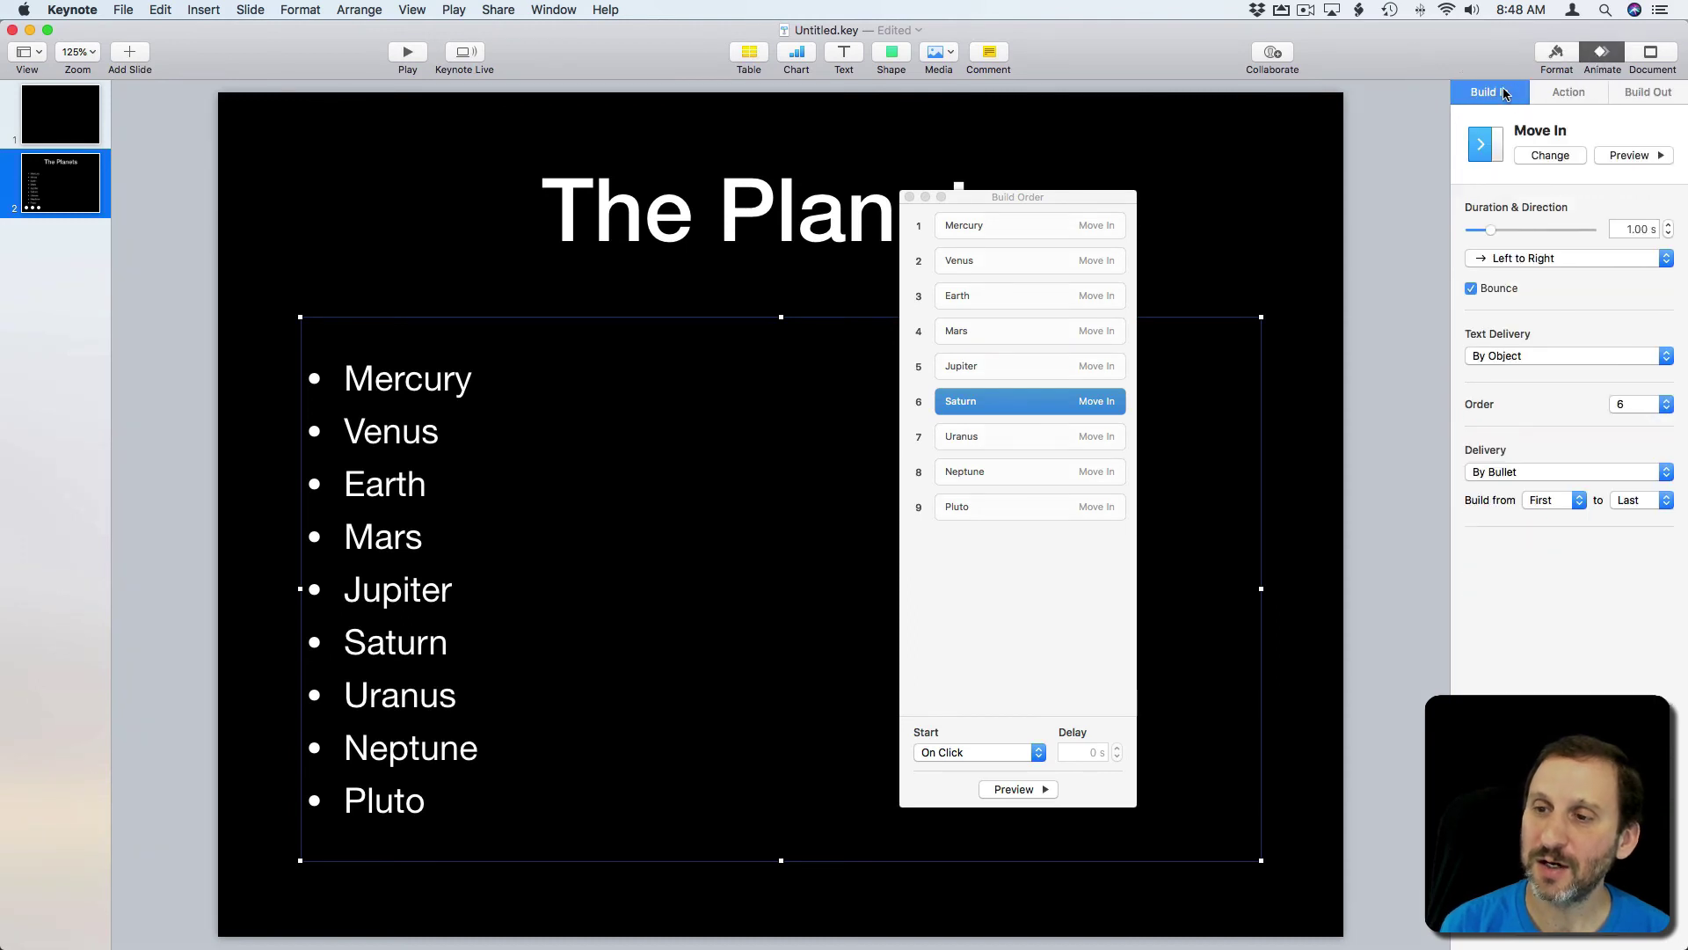
click(1524, 473)
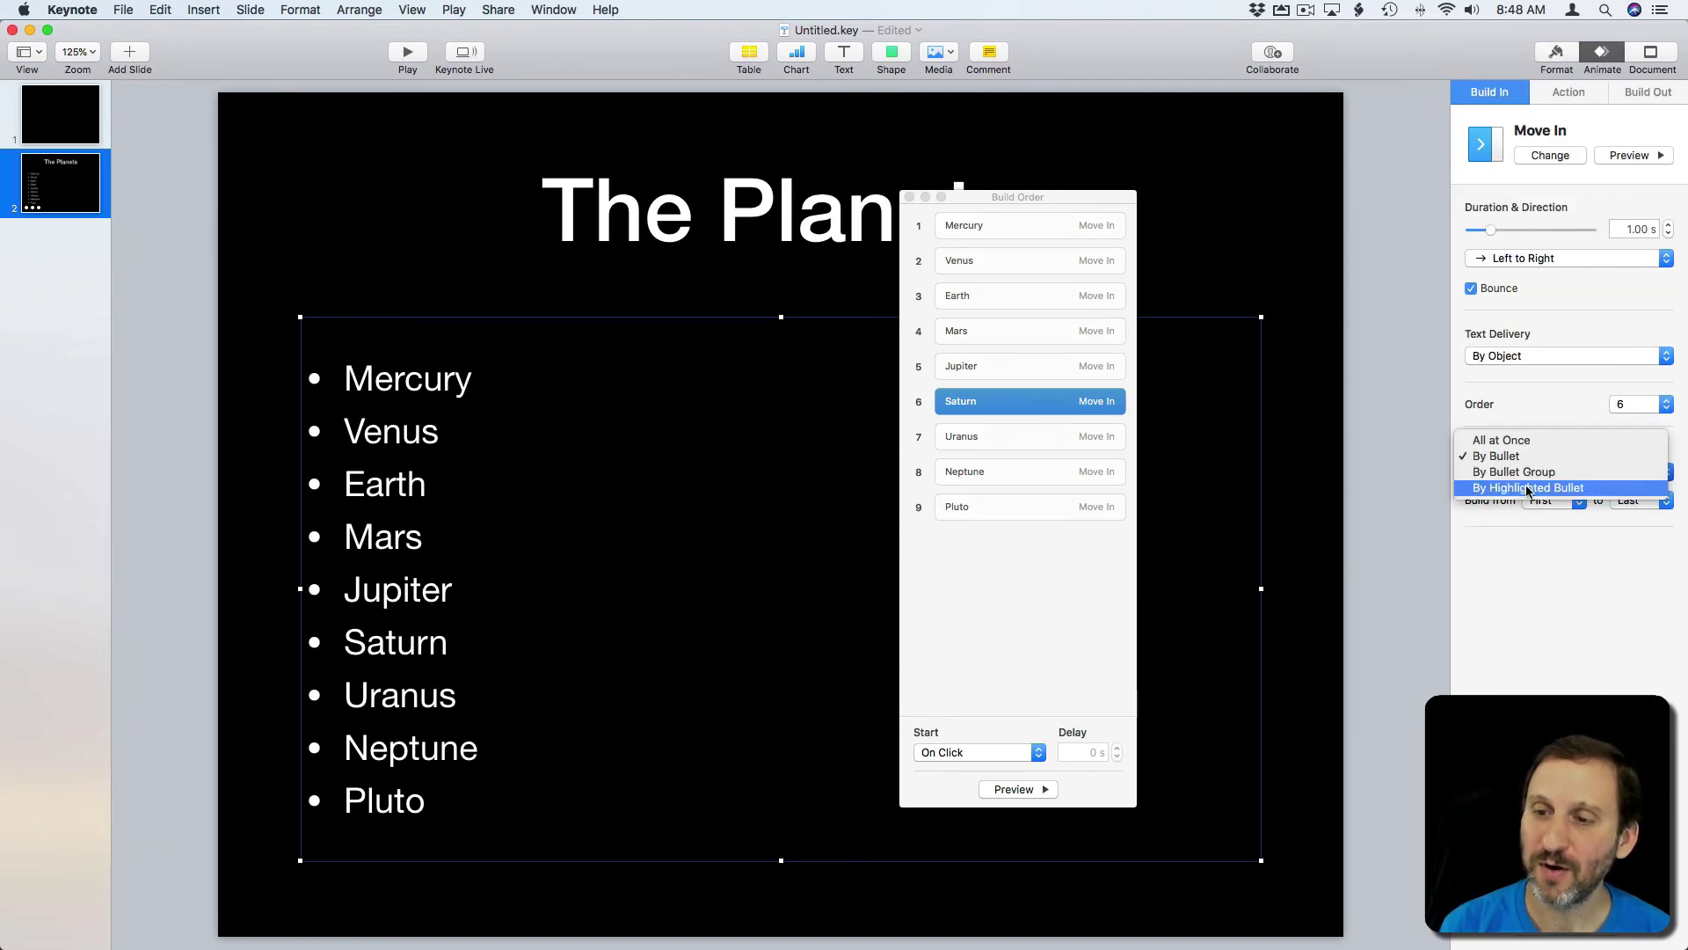
click(1527, 490)
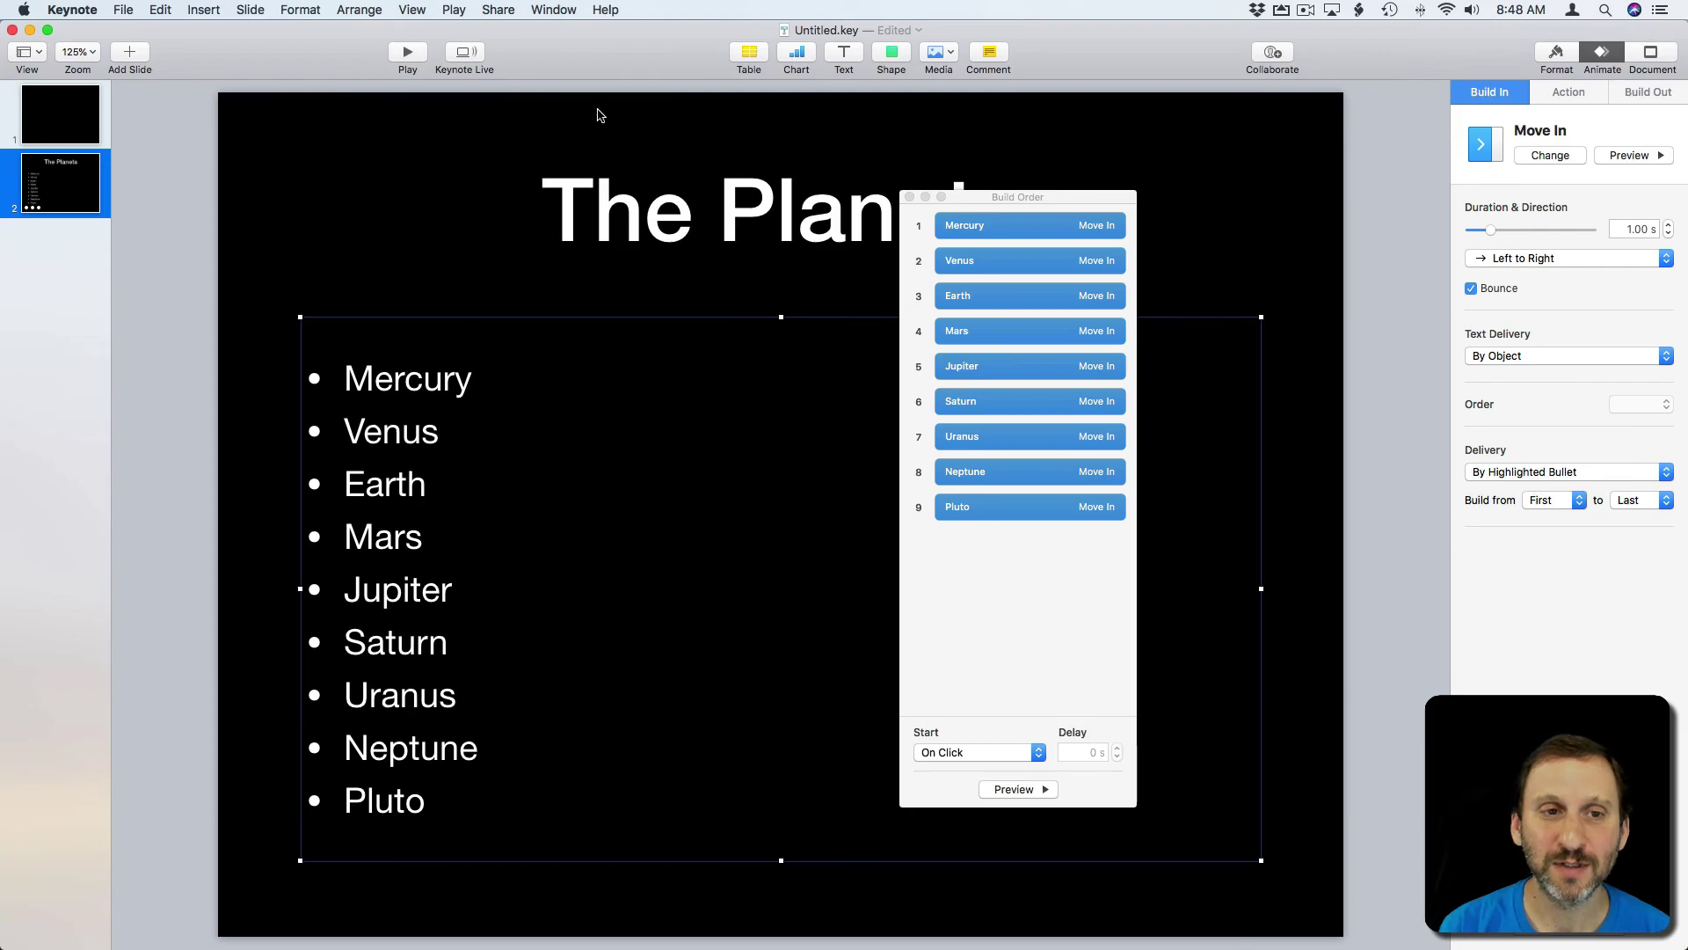
click(408, 55)
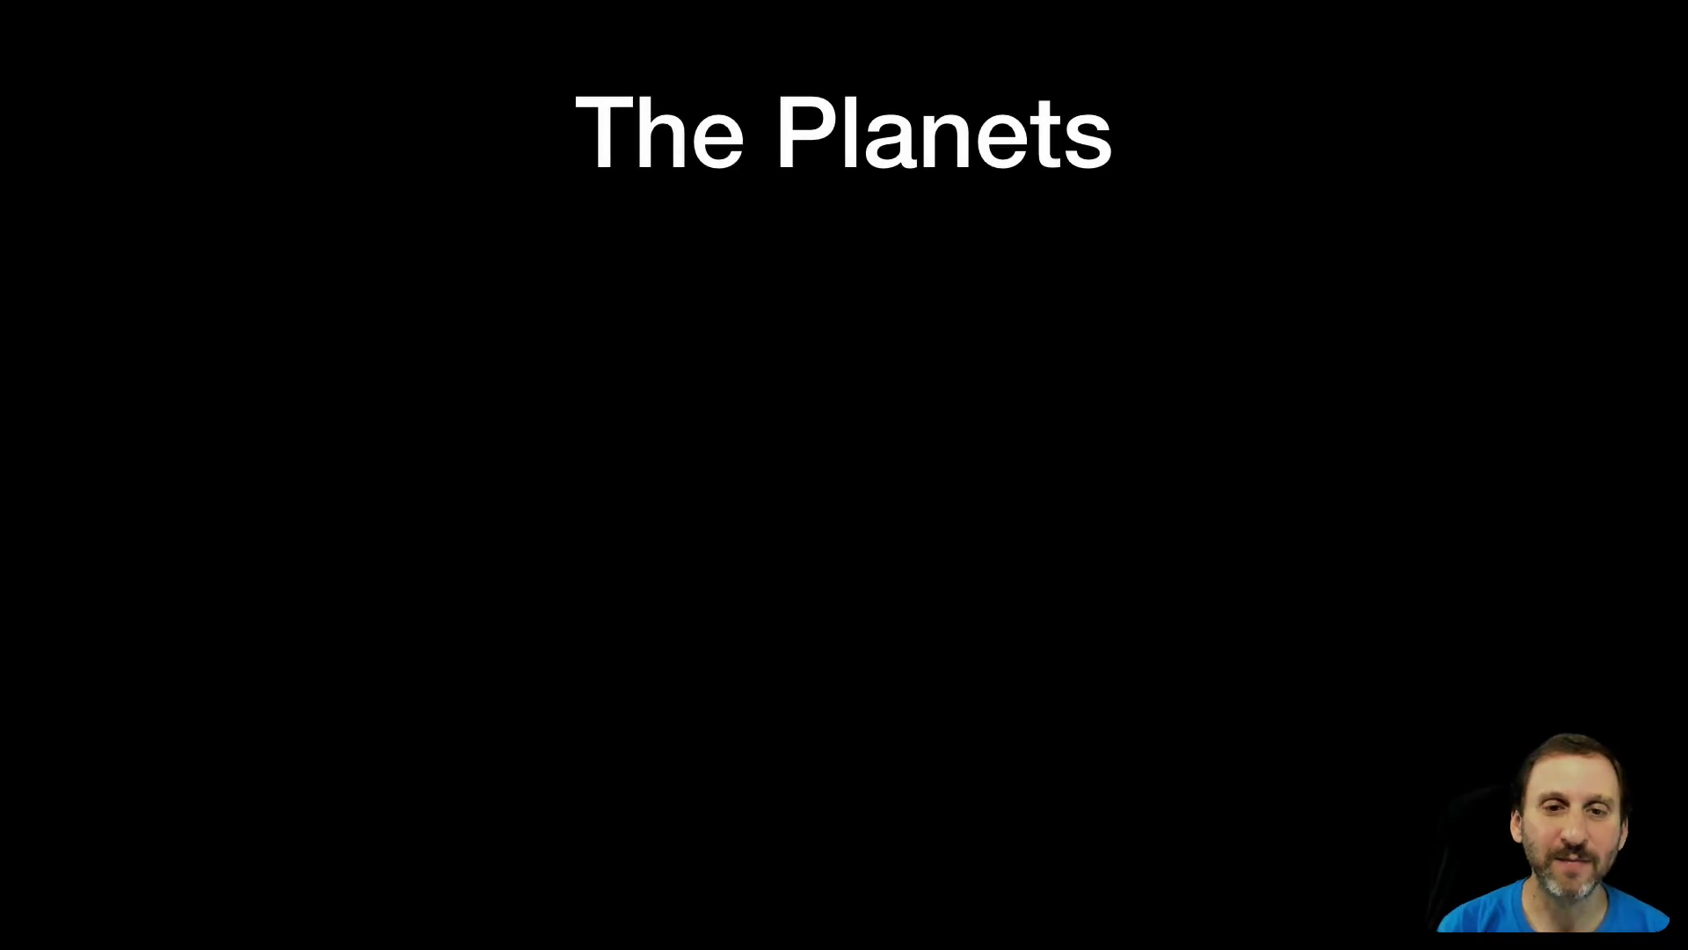
Advance the build through Mercury, Venus and Earth, each earlier planet dimming
key(space)
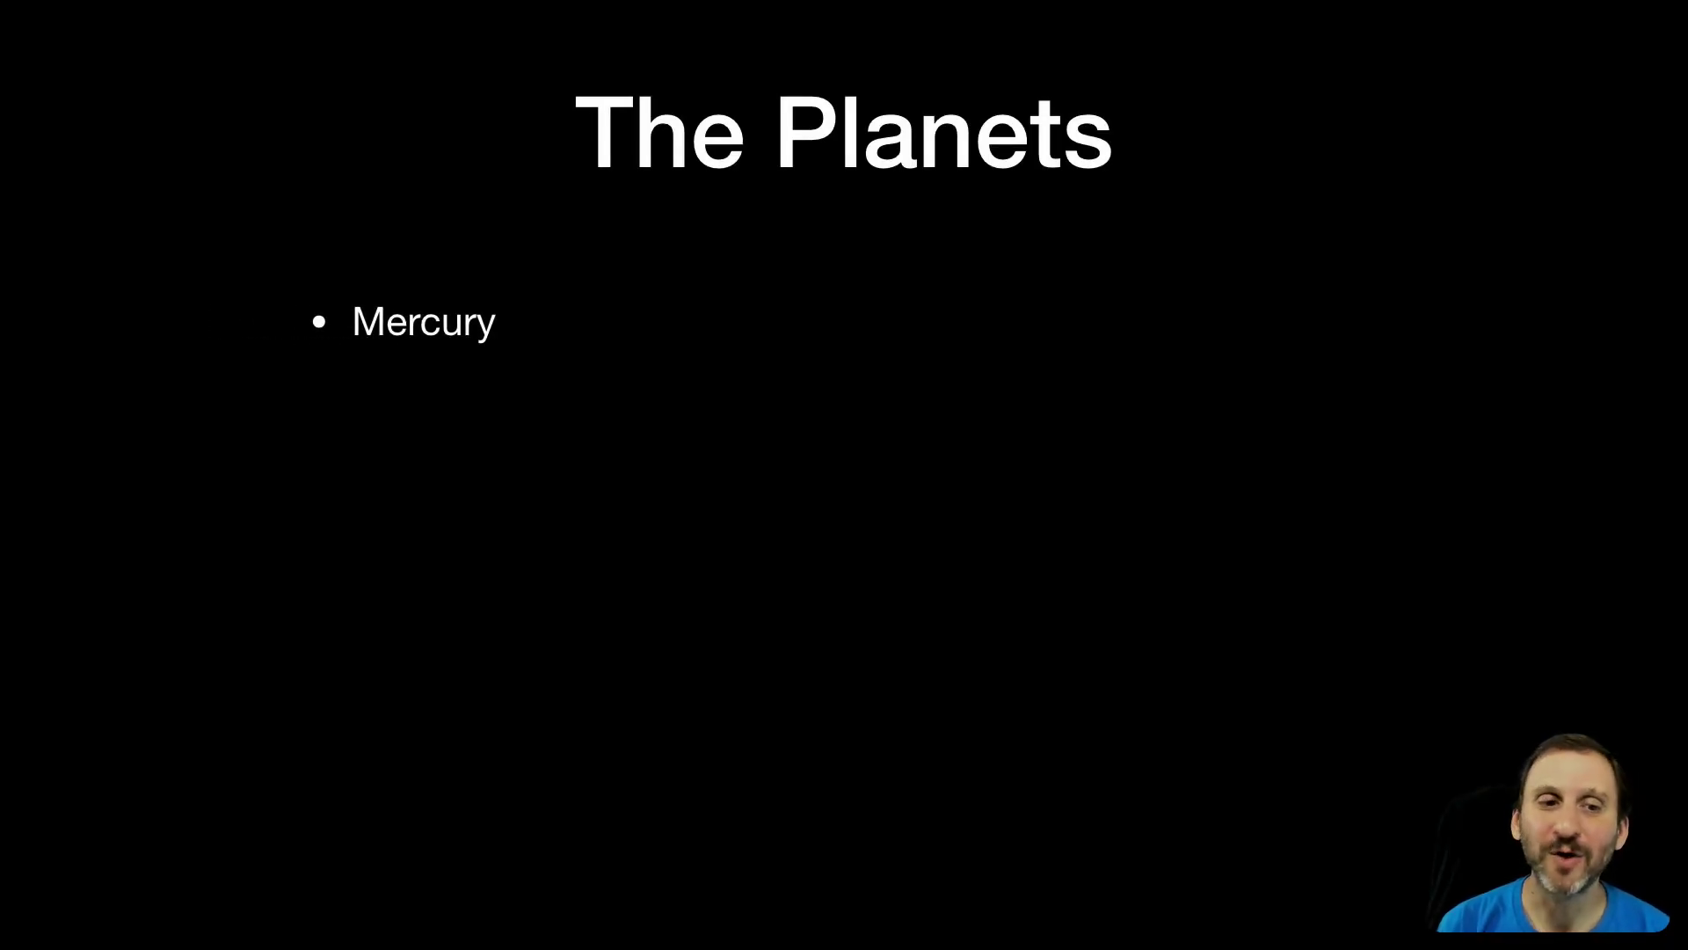
key(space)
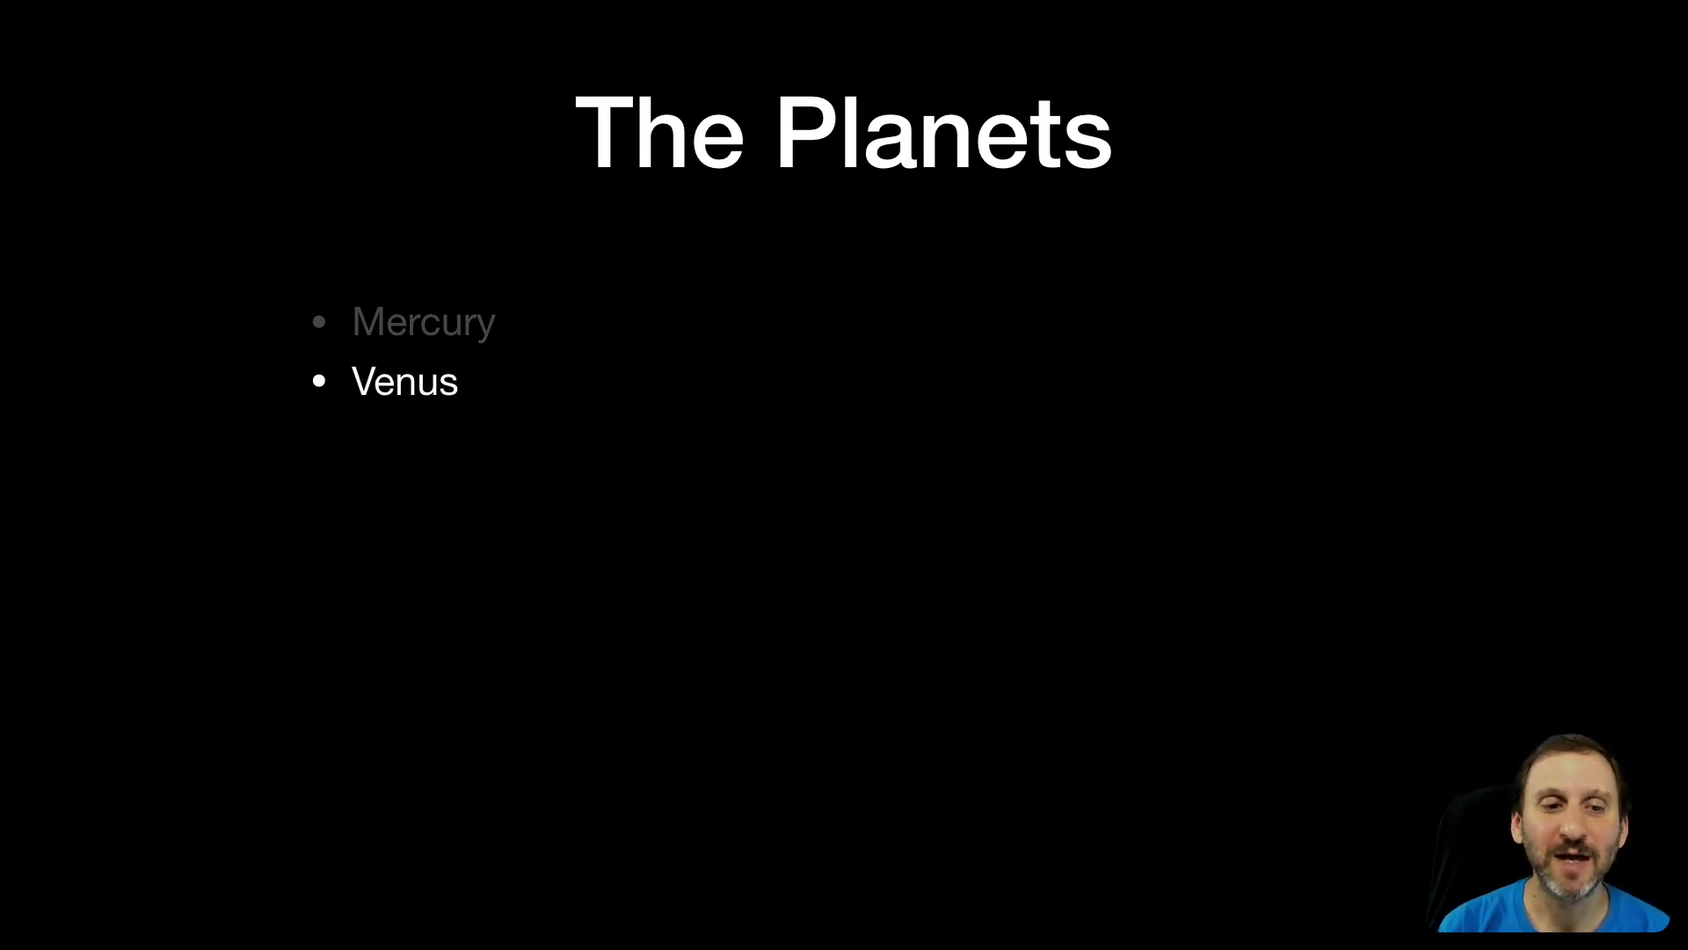
key(space)
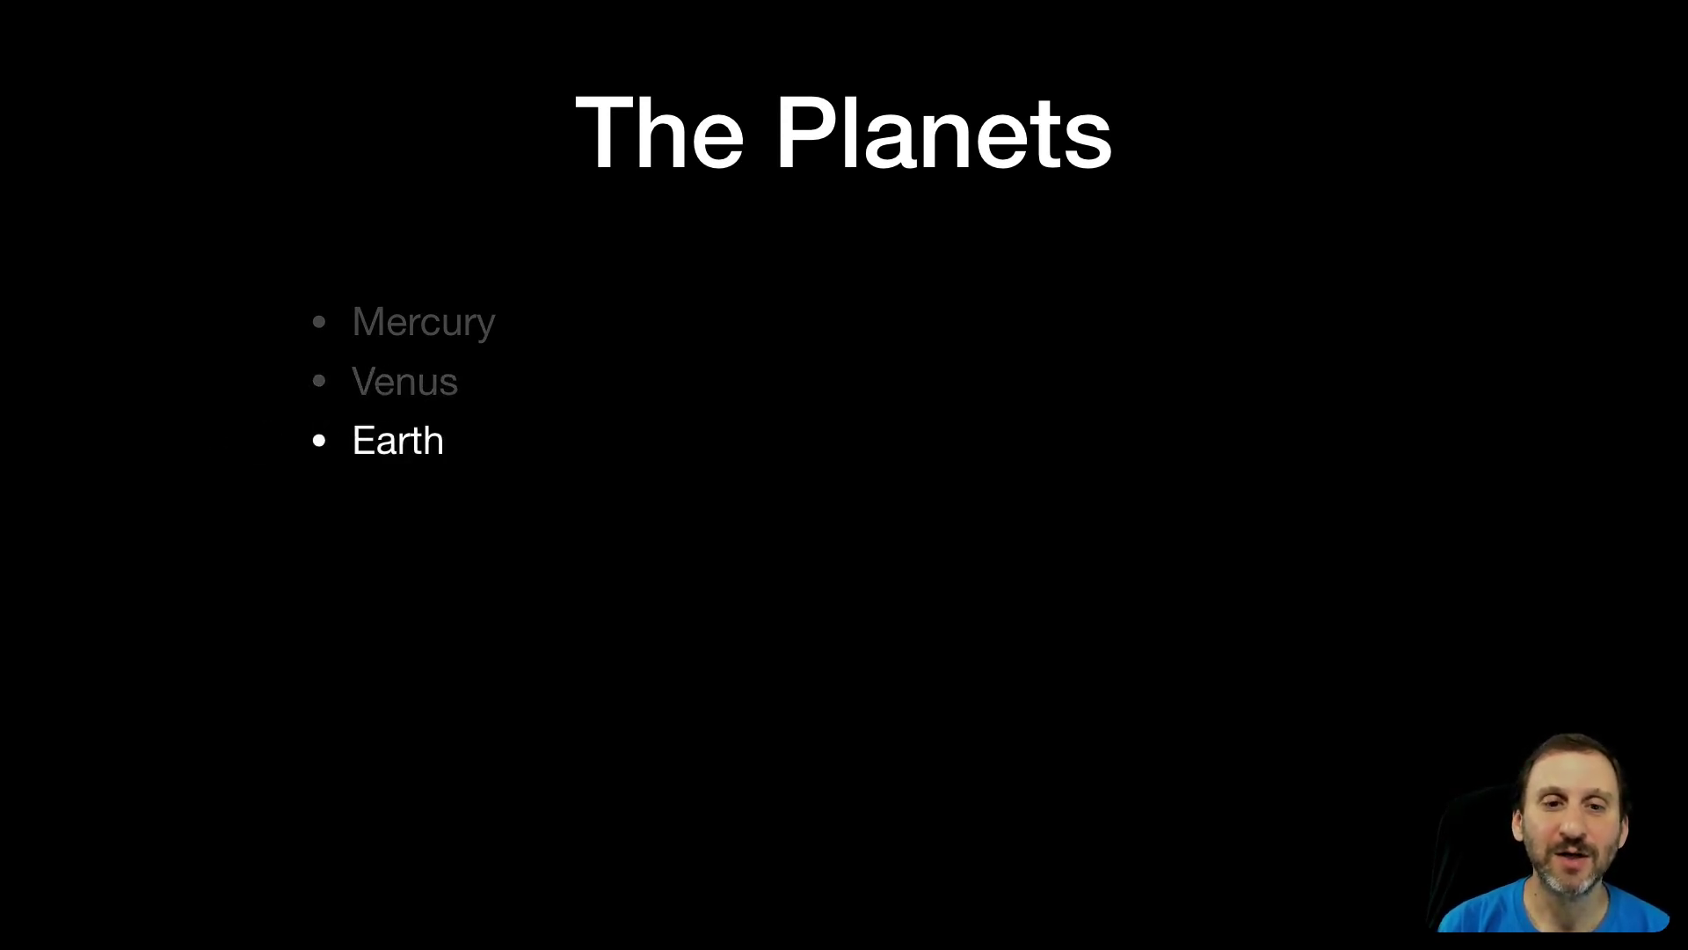